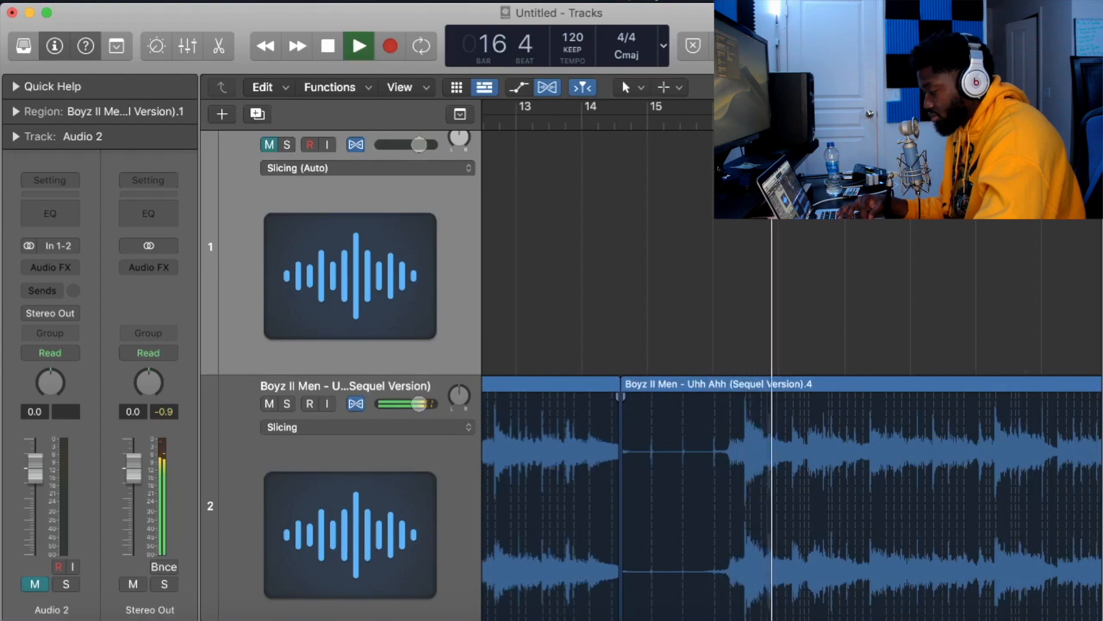
Place a flex marker on a strong transient in the last Boyz II Men region and slice the region at its flex markers
{"action": "key", "text": "super+Right"}
{"action": "key", "text": "super+Right"}
{"action": "scroll", "coordinate": [223, 143], "scroll_direction": "left", "scroll_amount": 10}
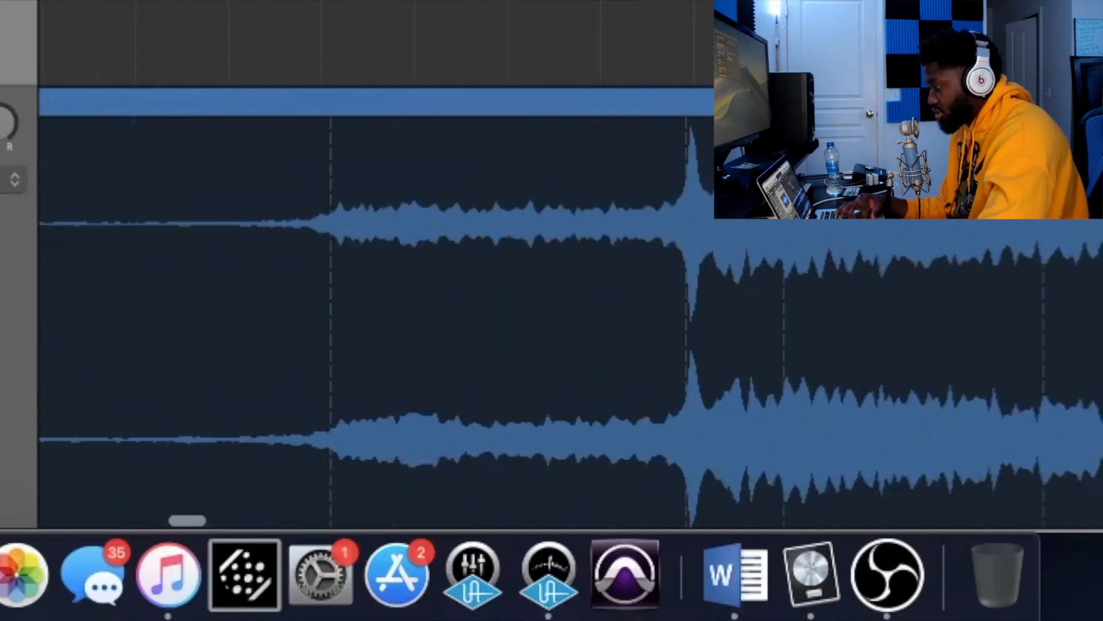
{"action": "key", "text": "space"}
{"action": "left_click", "coordinate": [687, 154]}
{"action": "key", "text": "space"}
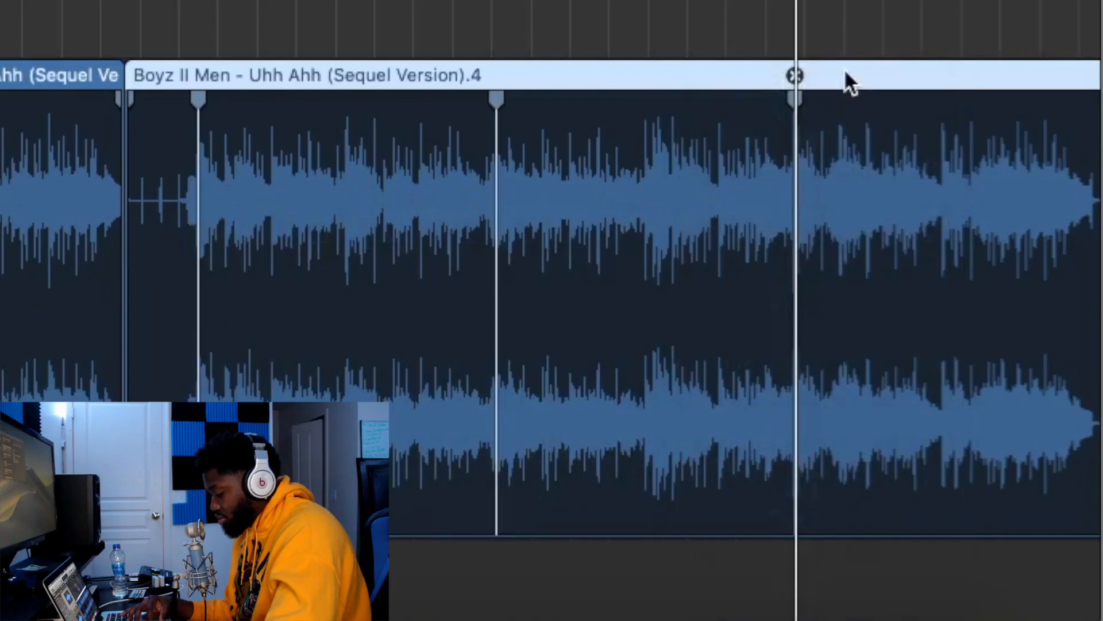
{"action": "right_click", "coordinate": [845, 73]}
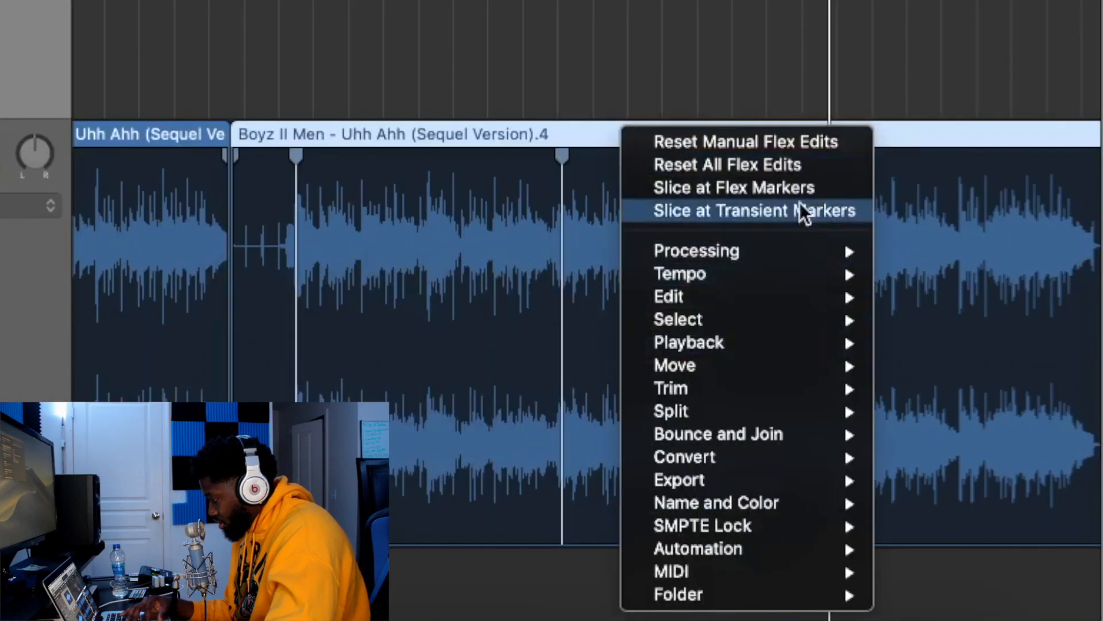
{"action": "left_click", "coordinate": [798, 188]}
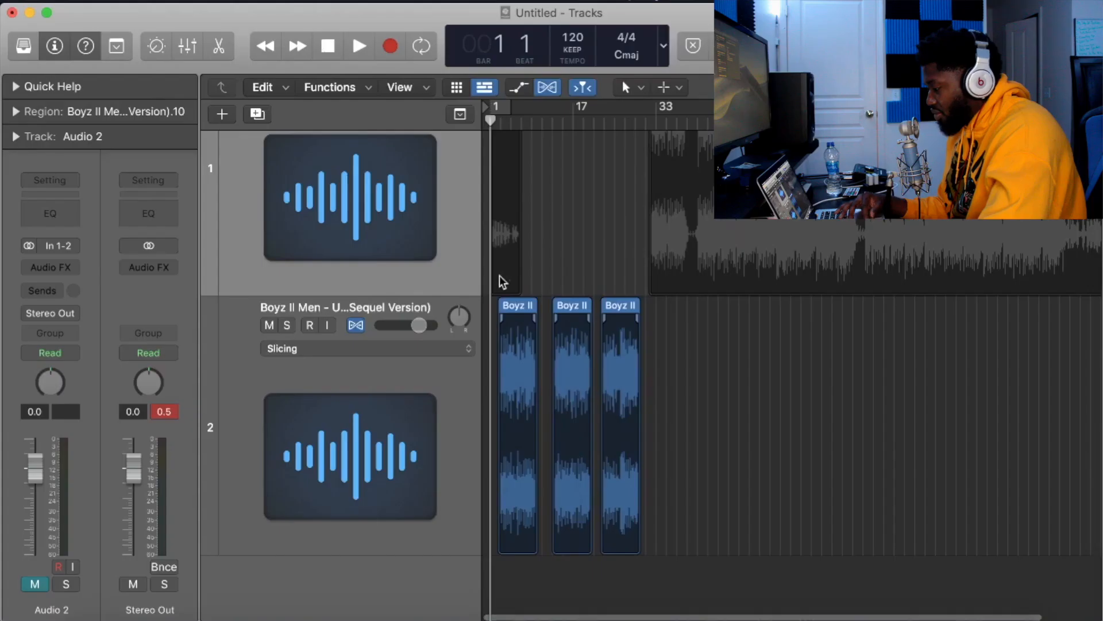
Time-stretch the first sample region so it ends at bar 5, and play it back from the start
{"action": "key", "text": "super+Right"}
{"action": "key", "text": "super+Right"}
{"action": "key", "text": "super+Right"}
{"action": "key", "text": "super+Right"}
{"action": "key", "text": "super+Right"}
{"action": "key", "text": "super+Right"}
{"action": "scroll", "coordinate": [537, 278], "scroll_direction": "left", "scroll_amount": 10}
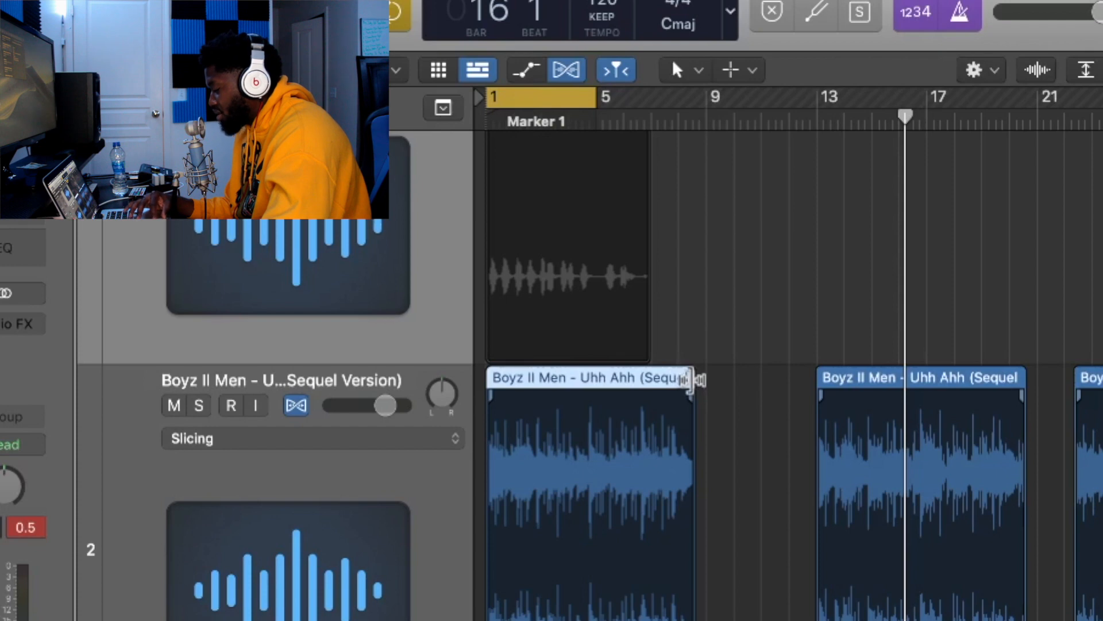
{"action": "left_click_drag", "start_coordinate": [694, 382], "coordinate": [598, 309]}
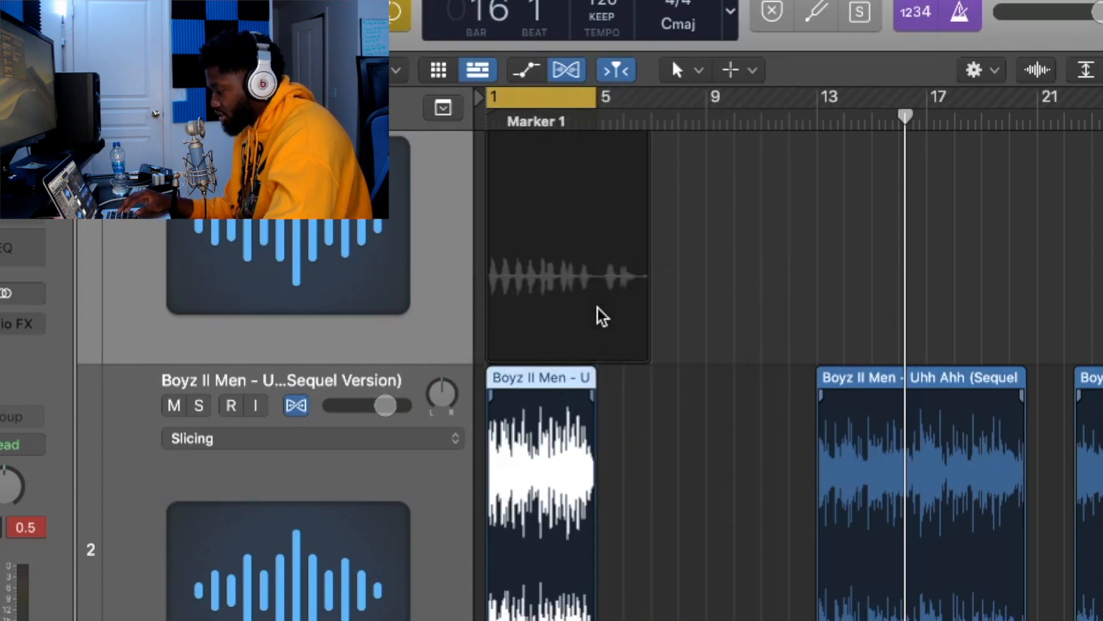
{"action": "key", "text": "Return"}
{"action": "key", "text": "space"}
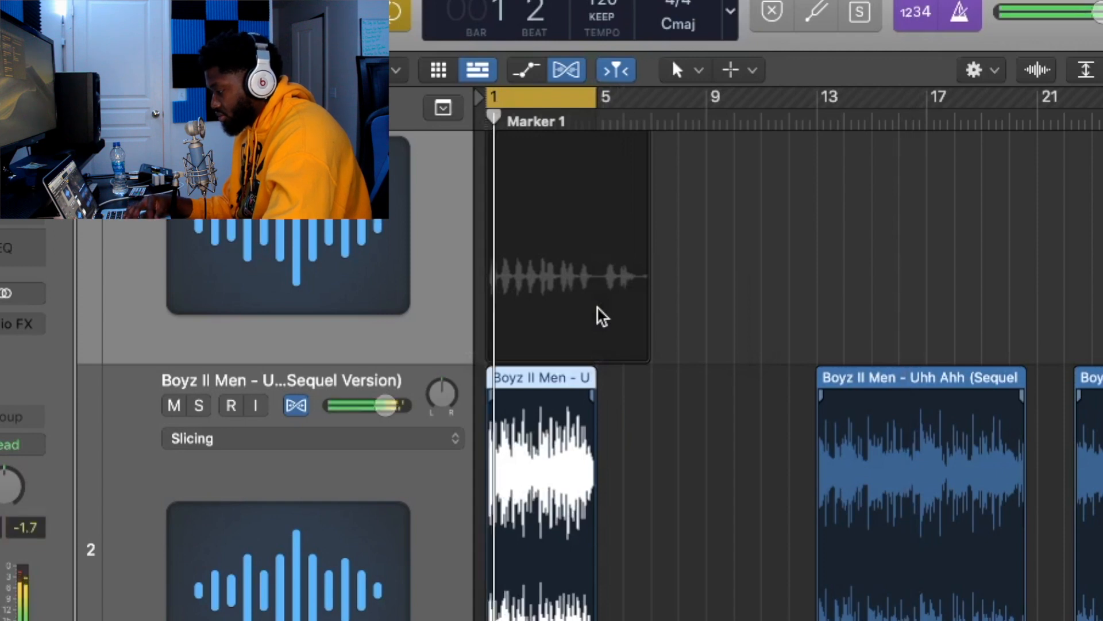
Set the sample track's flex mode to Speed (FX) and play the stretched four-bar loop
{"action": "key", "text": "super+Right"}
{"action": "key", "text": "super+Right"}
{"action": "key", "text": "super+Right"}
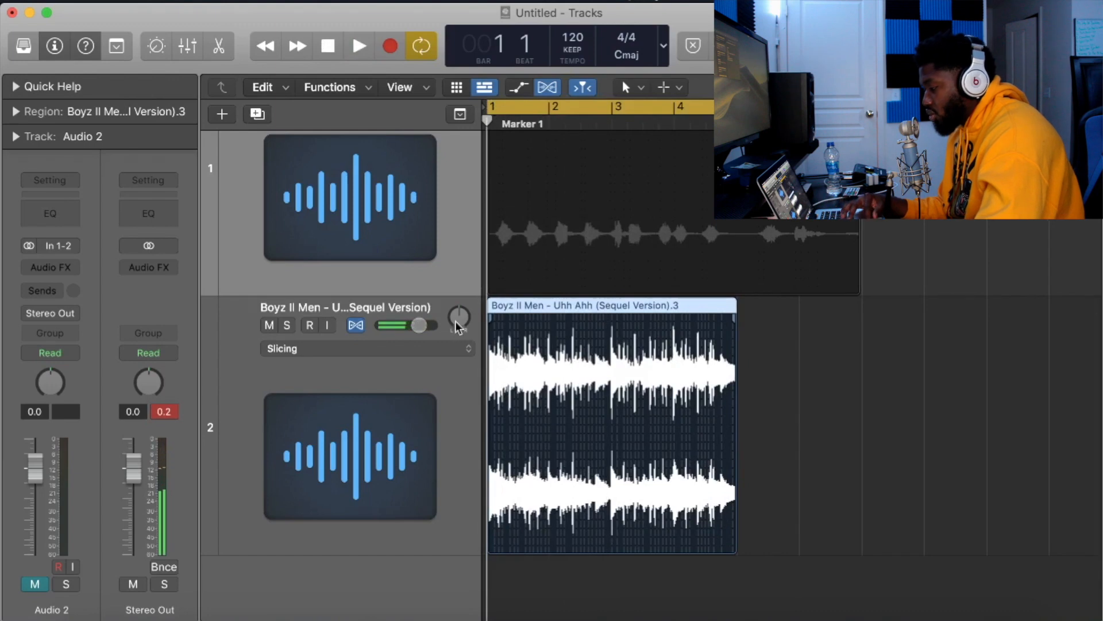
{"action": "left_click", "coordinate": [399, 348]}
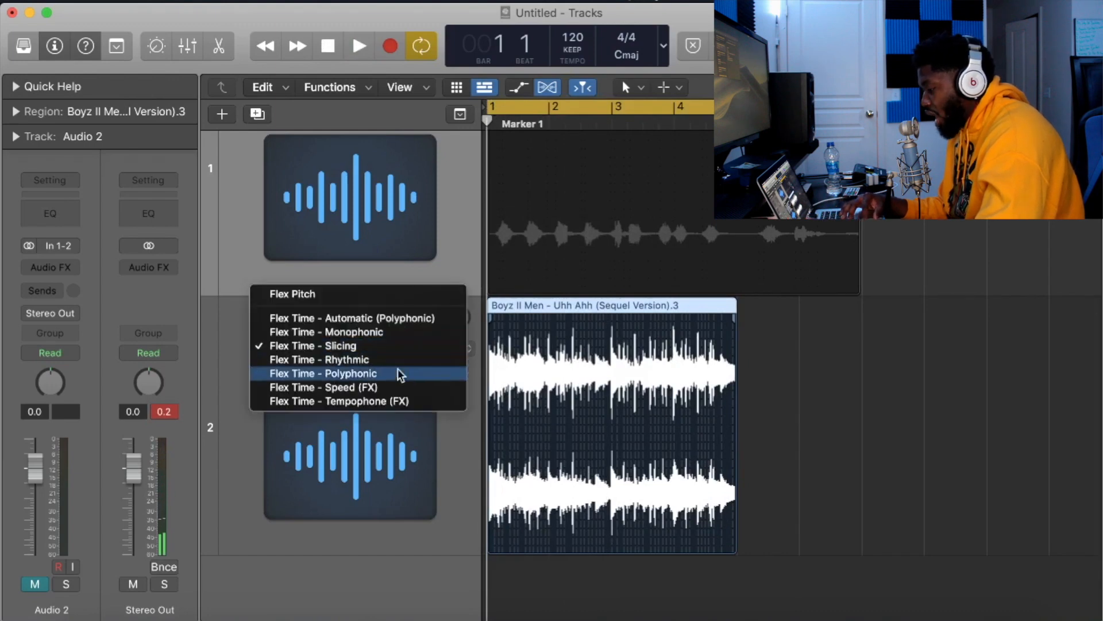
{"action": "left_click", "coordinate": [392, 383]}
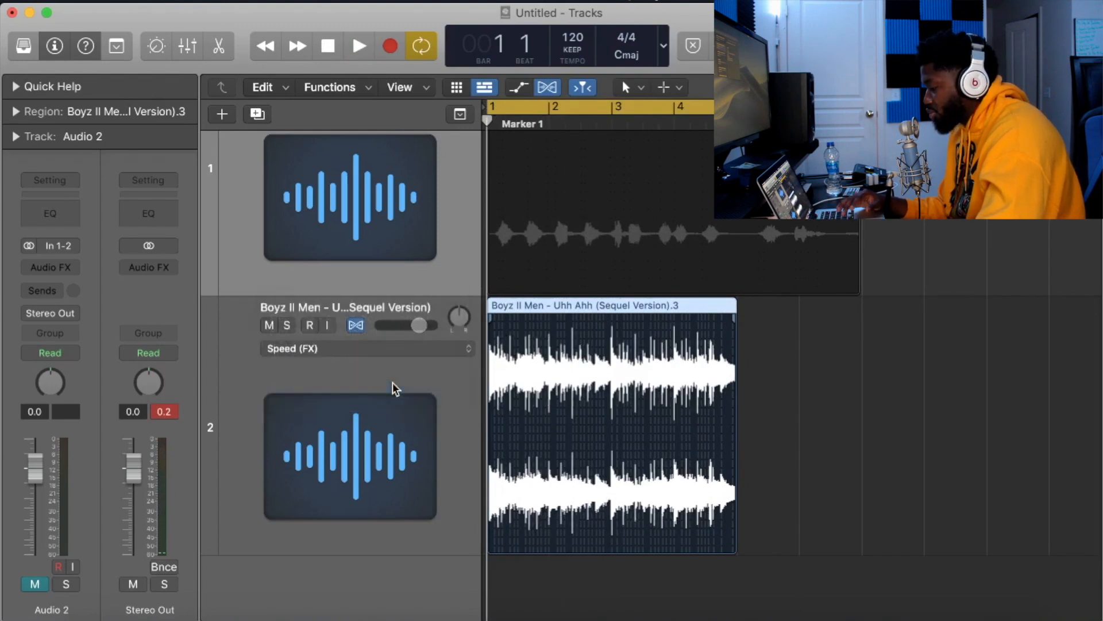
{"action": "key", "text": "space"}
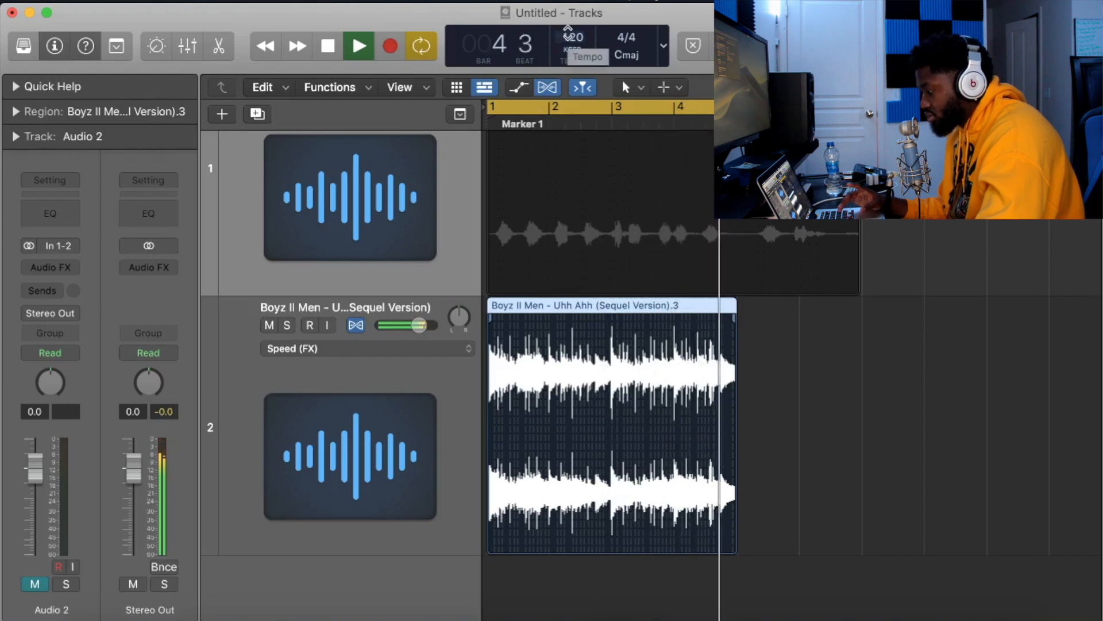
{"action": "key", "text": "space"}
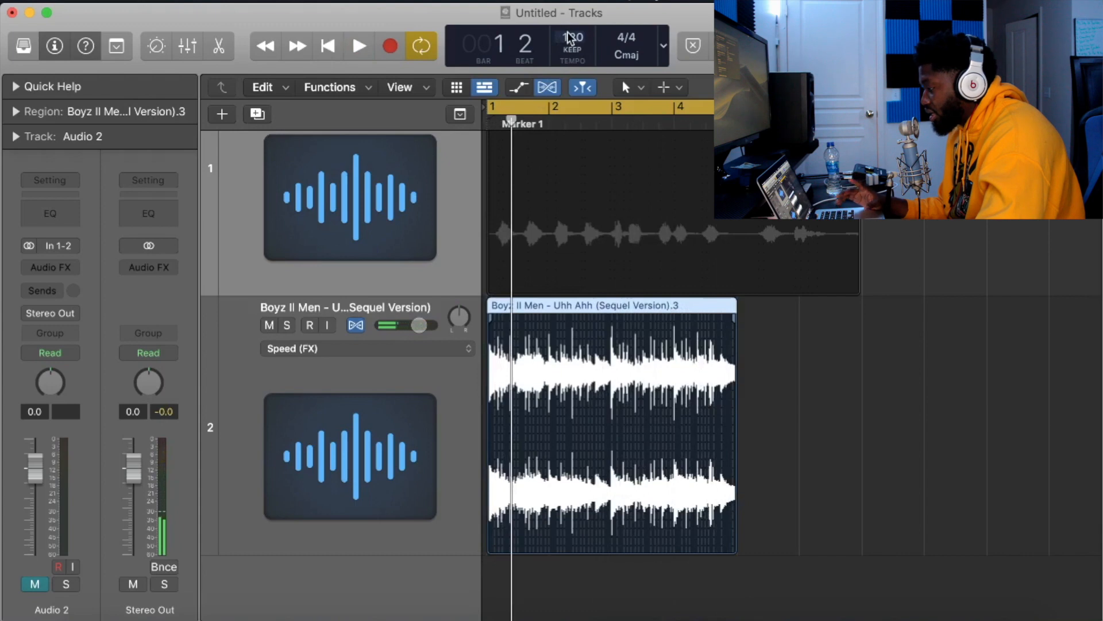
Lower the project tempo to 100 BPM and play the first loop at that speed
{"action": "left_click_drag", "start_coordinate": [567, 32], "coordinate": [568, 40]}
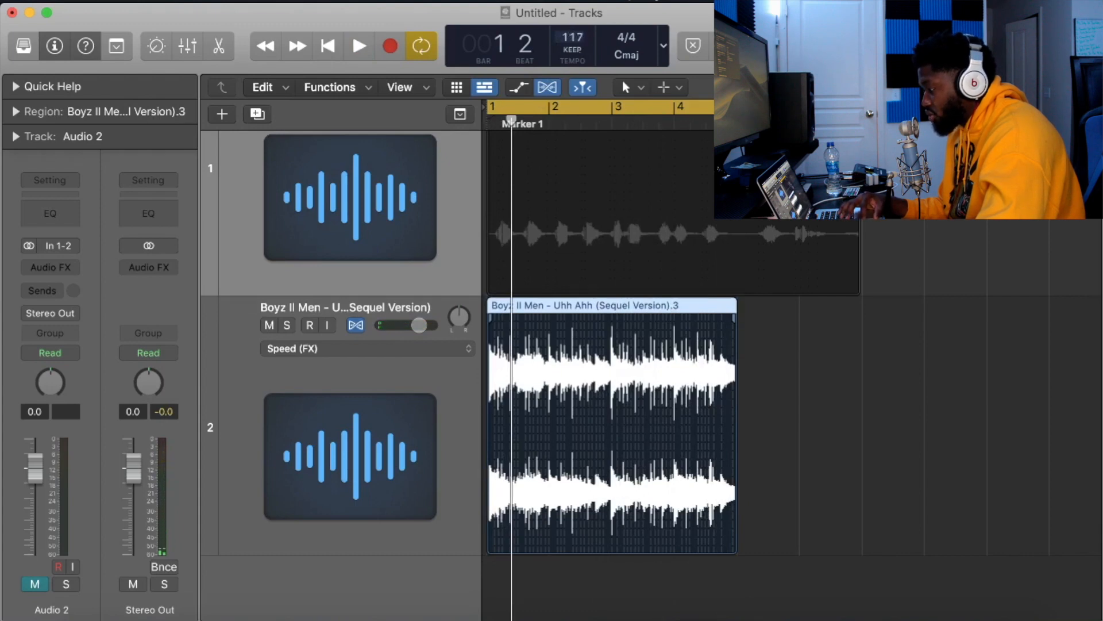
{"action": "key", "text": "space"}
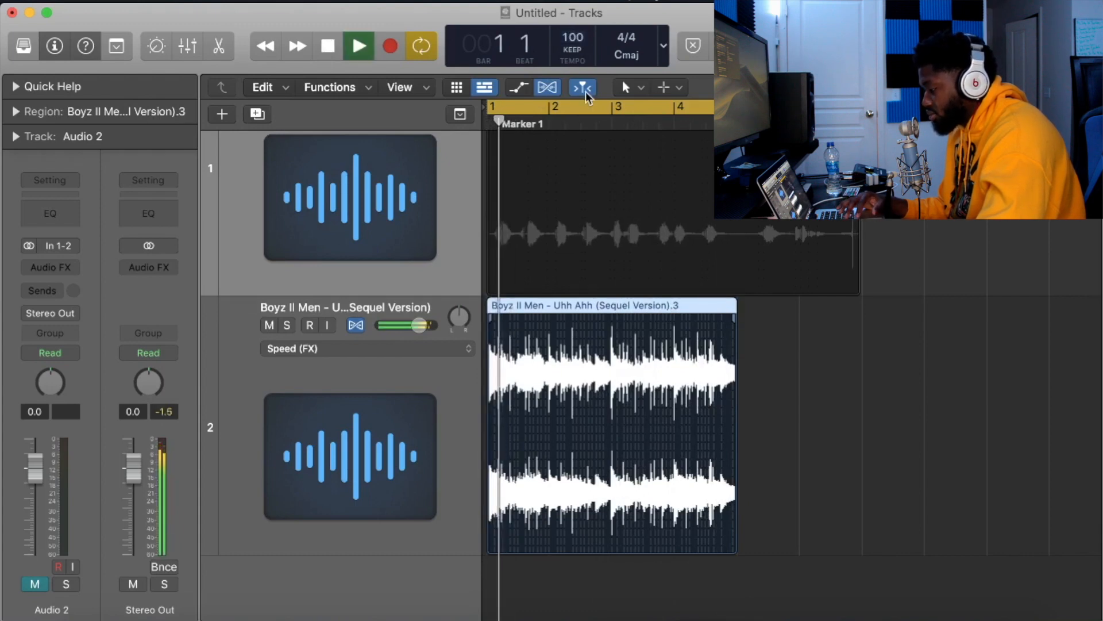
{"action": "key", "text": "super+Left"}
{"action": "key", "text": "super+Left"}
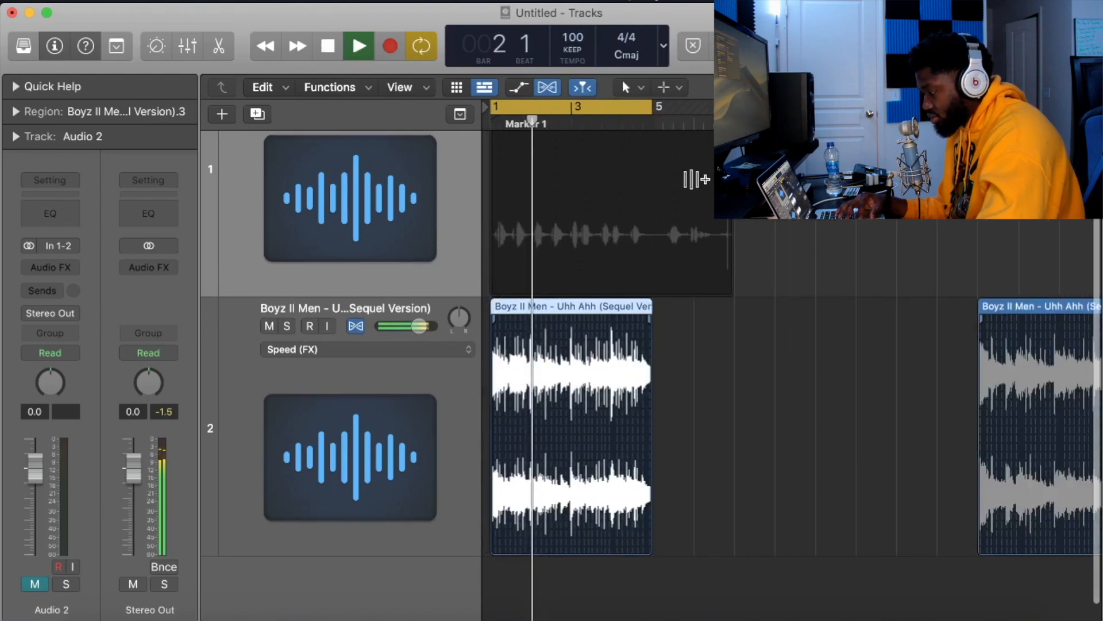
Cycle bars 5 to 9, then move the second region to bar 5, time-stretch it to end at bar 9 and play it
{"action": "key", "text": "space"}
{"action": "left_click_drag", "start_coordinate": [531, 107], "coordinate": [640, 111]}
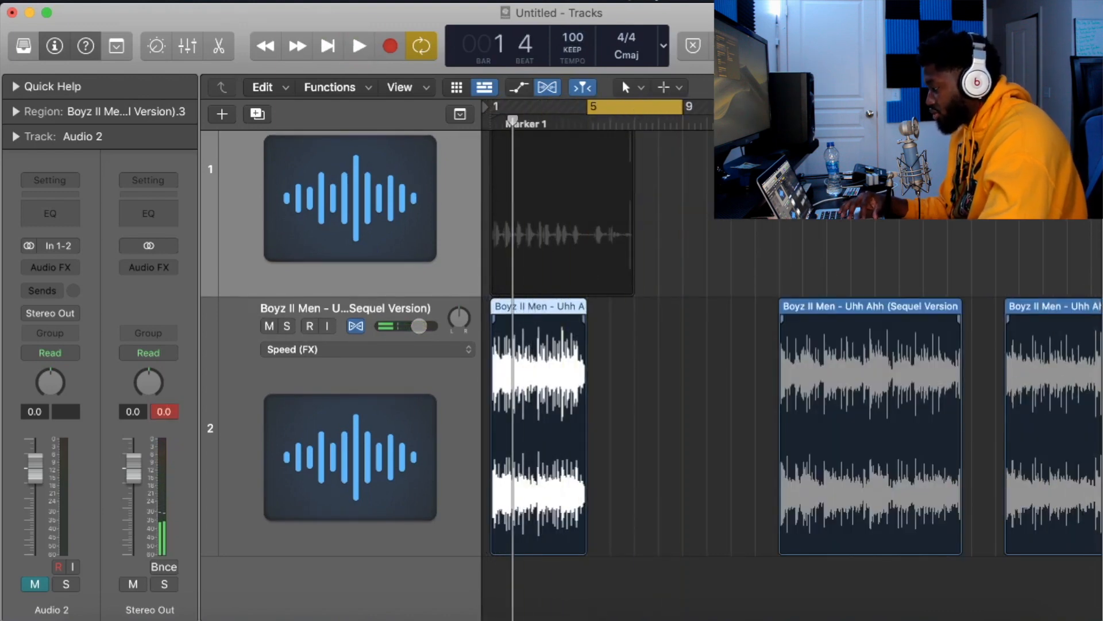
{"action": "left_click_drag", "start_coordinate": [828, 303], "coordinate": [634, 308]}
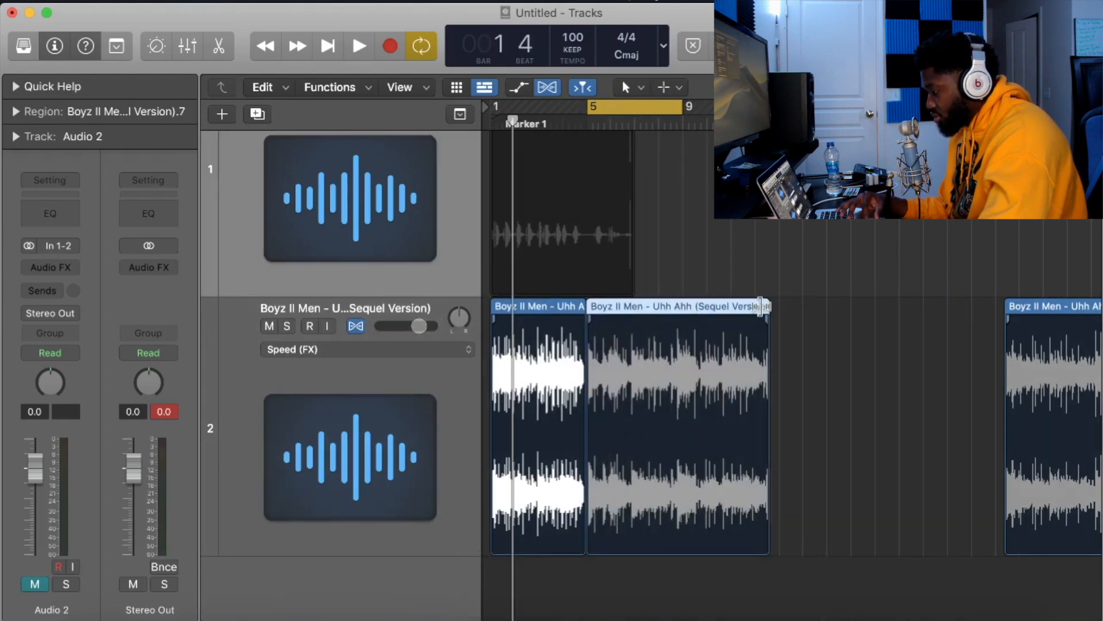
{"action": "left_click_drag", "start_coordinate": [760, 305], "coordinate": [682, 308]}
{"action": "key", "text": "space"}
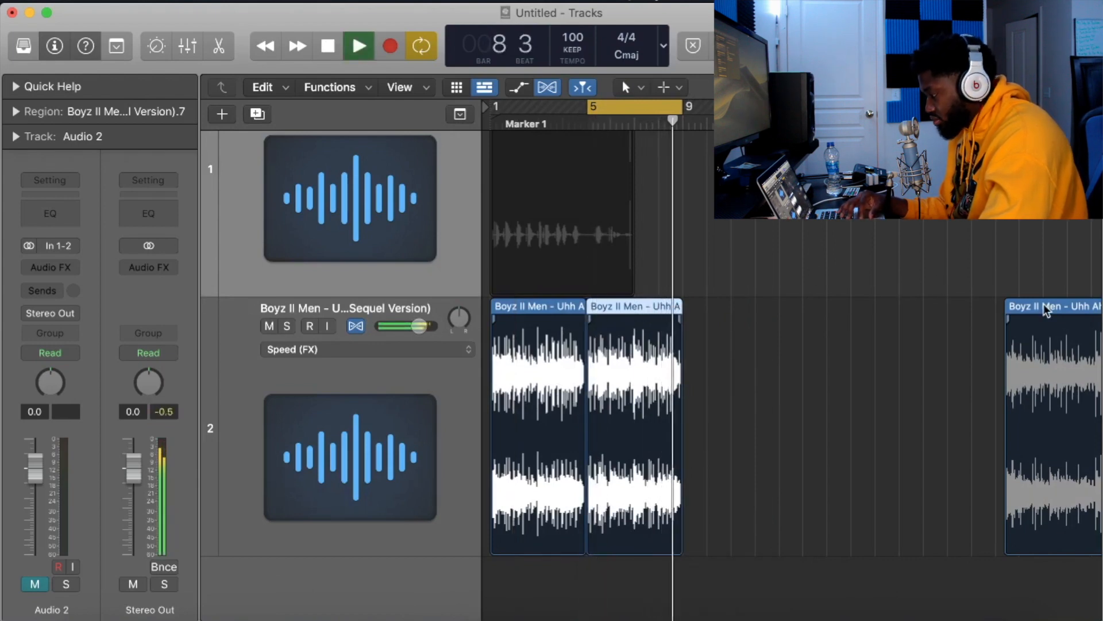
Move the third region to start at bar 9 and time-stretch it so it ends at bar 13
{"action": "left_click_drag", "start_coordinate": [1044, 305], "coordinate": [799, 330]}
{"action": "key", "text": "space"}
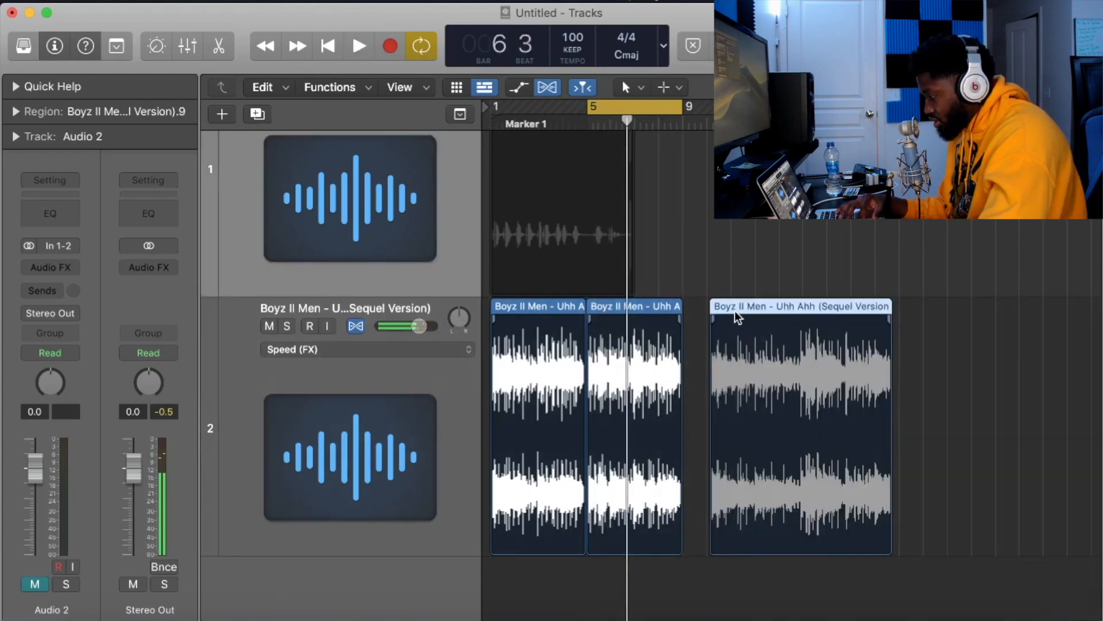
{"action": "key", "text": "super+Right"}
{"action": "key", "text": "super+Right"}
{"action": "key", "text": "super+Right"}
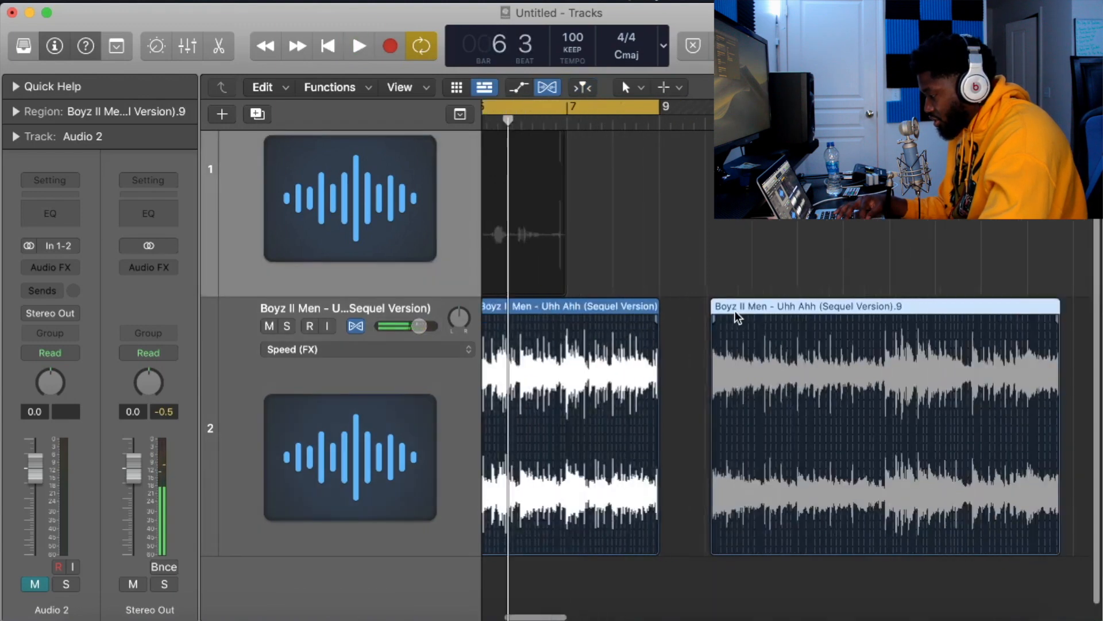
{"action": "left_click_drag", "start_coordinate": [735, 306], "coordinate": [668, 300]}
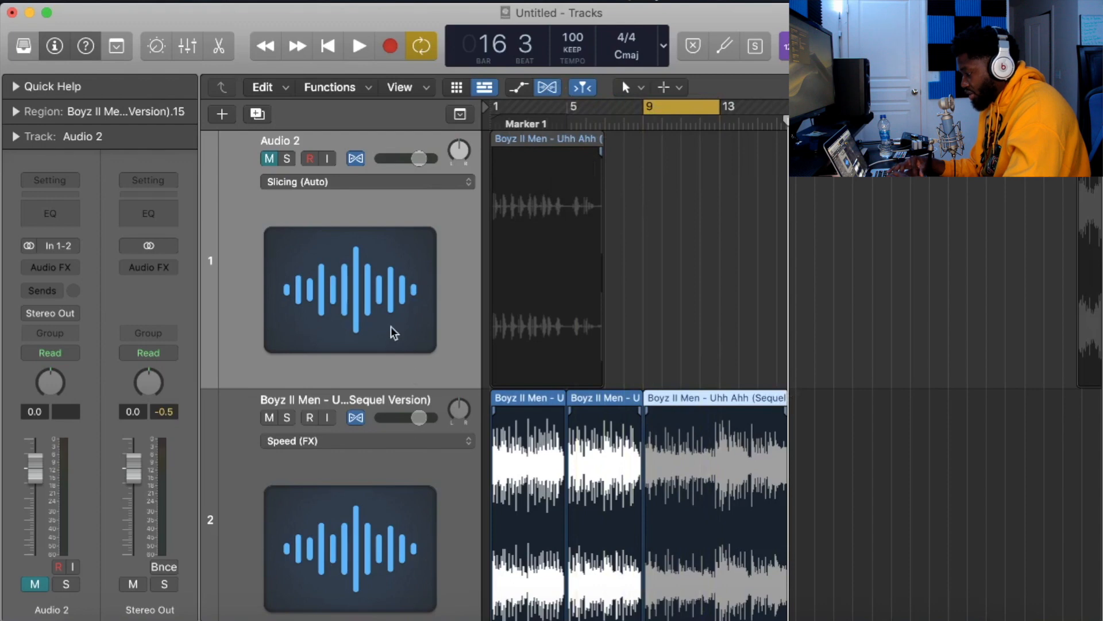
{"action": "left_click_drag", "start_coordinate": [786, 393], "coordinate": [786, 396]}
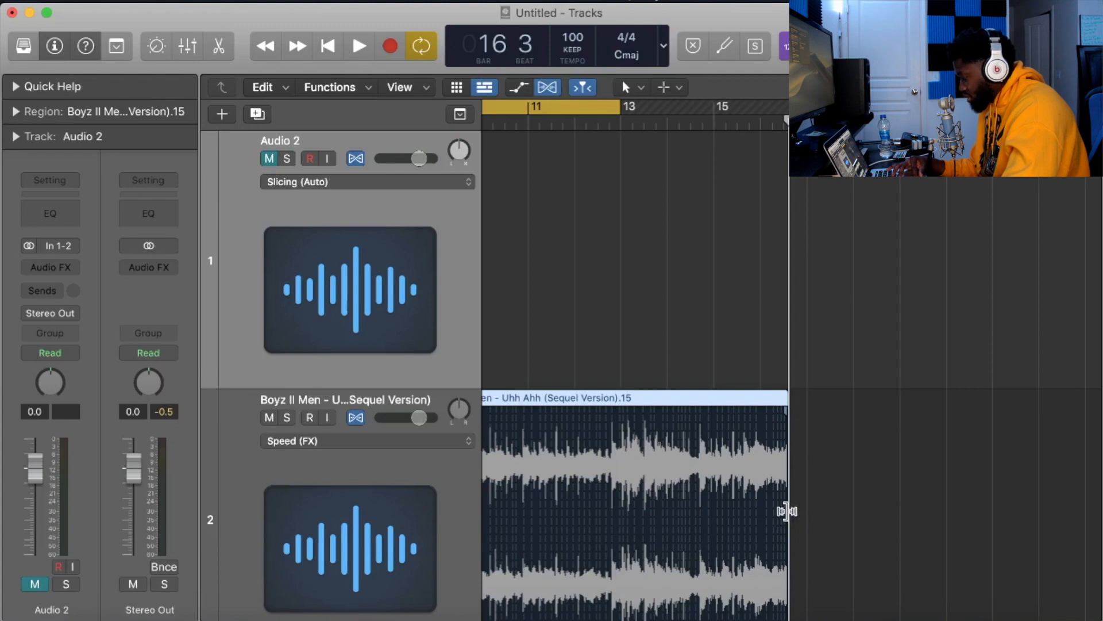
{"action": "left_click_drag", "start_coordinate": [786, 401], "coordinate": [615, 373]}
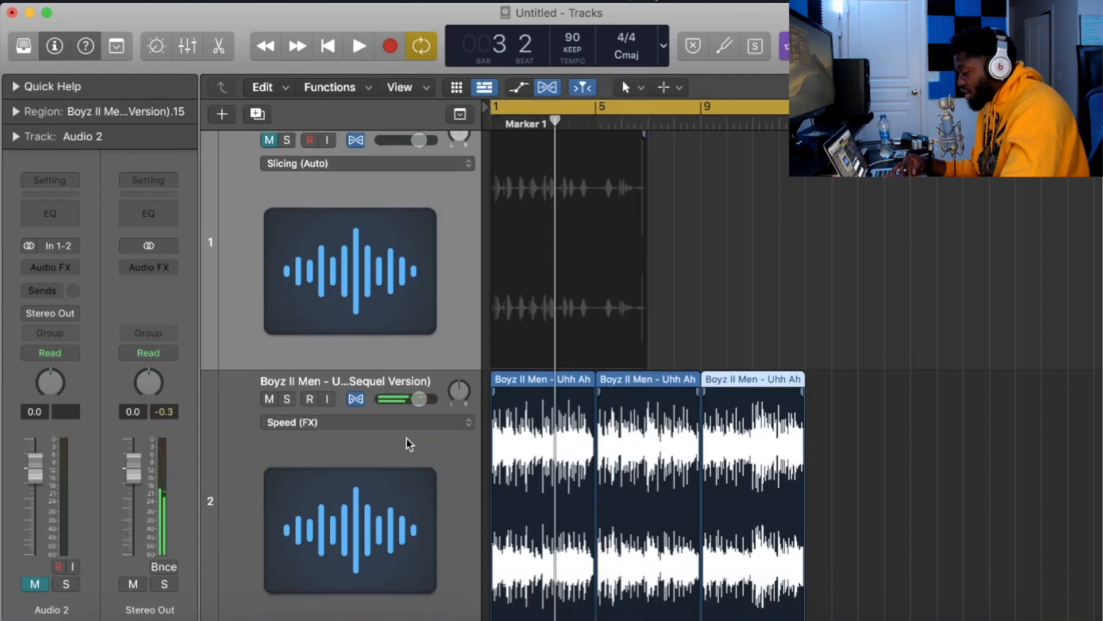
Try the three-region loop at different project tempos, such as 72 and 120 BPM
{"action": "scroll", "coordinate": [444, 373], "scroll_direction": "down", "scroll_amount": 3}
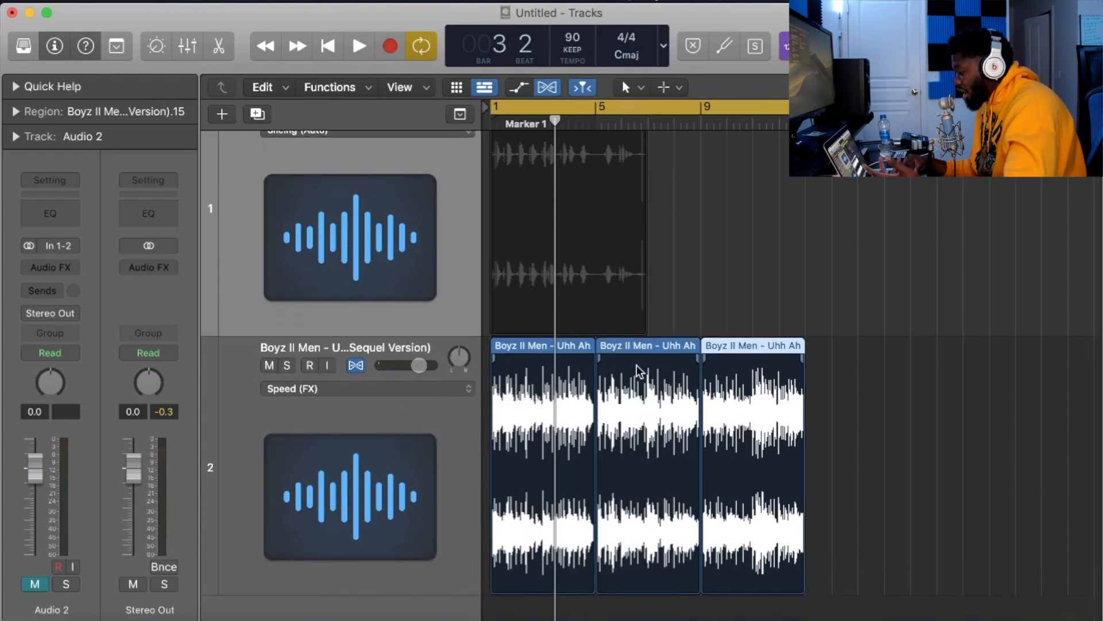
{"action": "key", "text": "Return"}
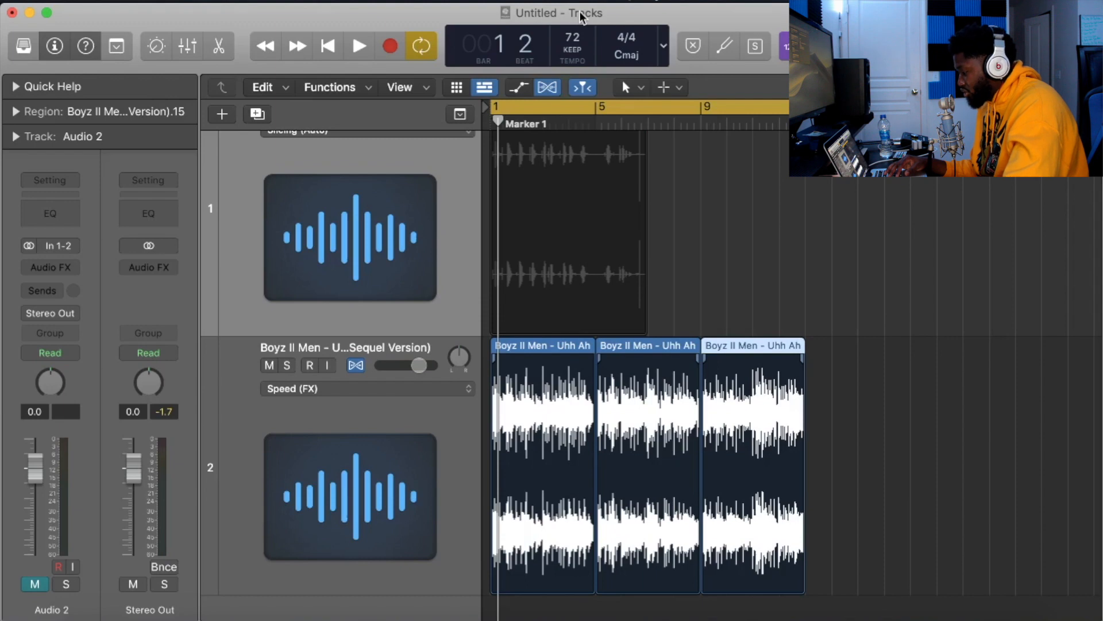
{"action": "key", "text": "space"}
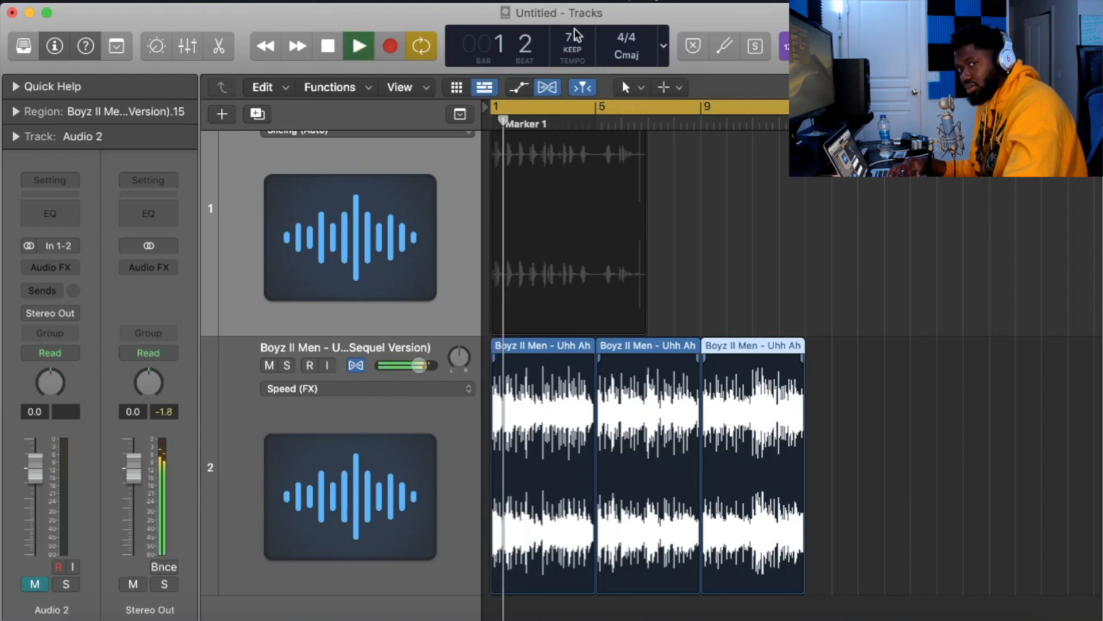
{"action": "key", "text": "space"}
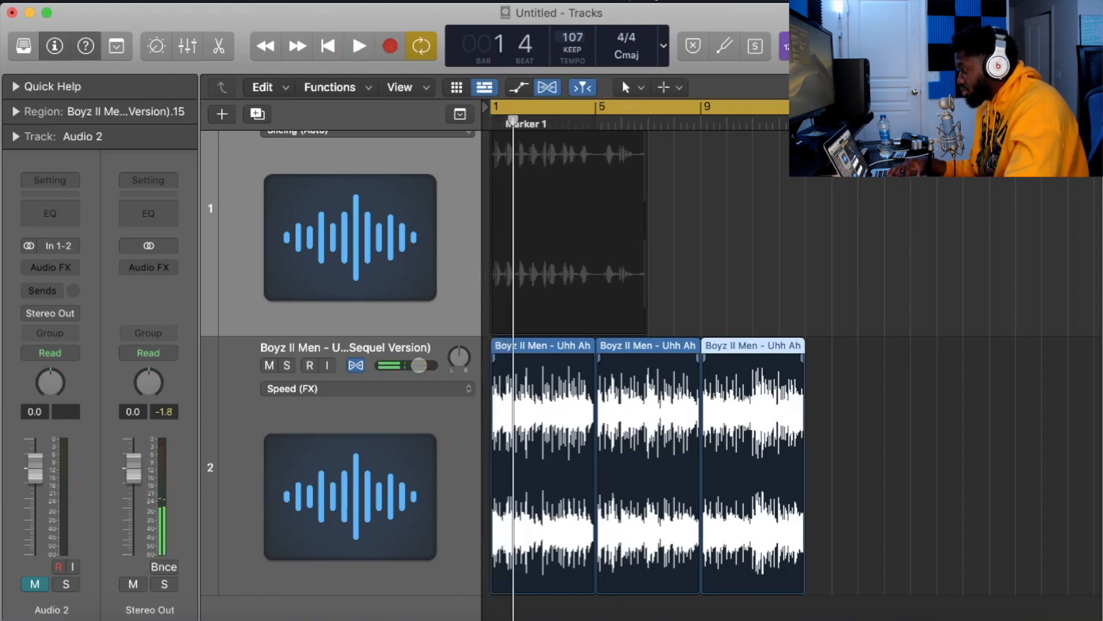
{"action": "key", "text": "Return"}
{"action": "key", "text": "space"}
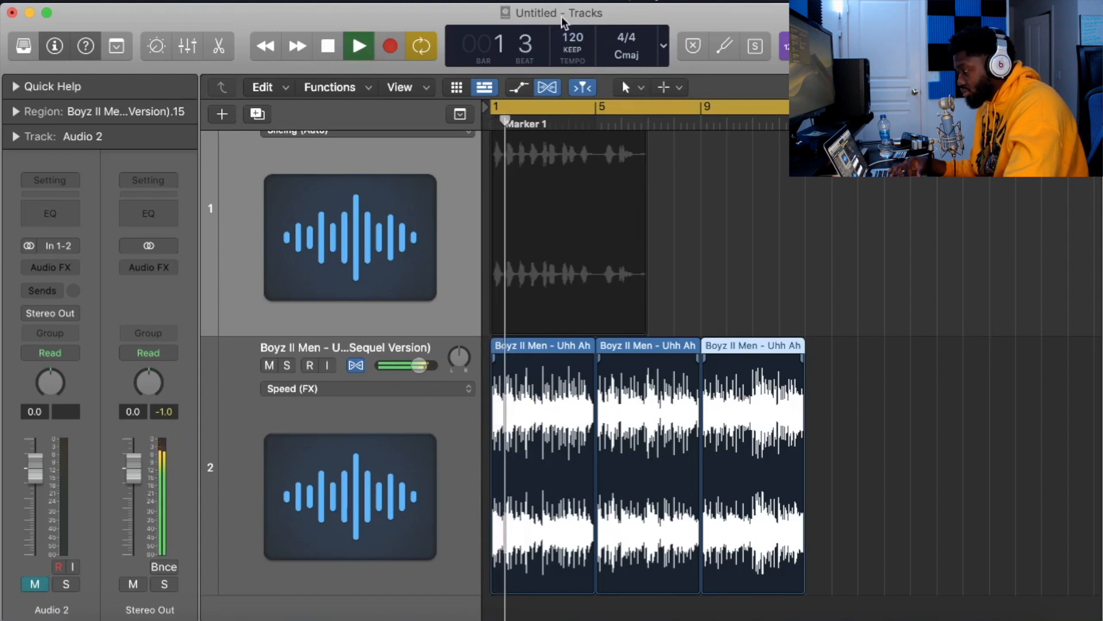
{"action": "key", "text": "space"}
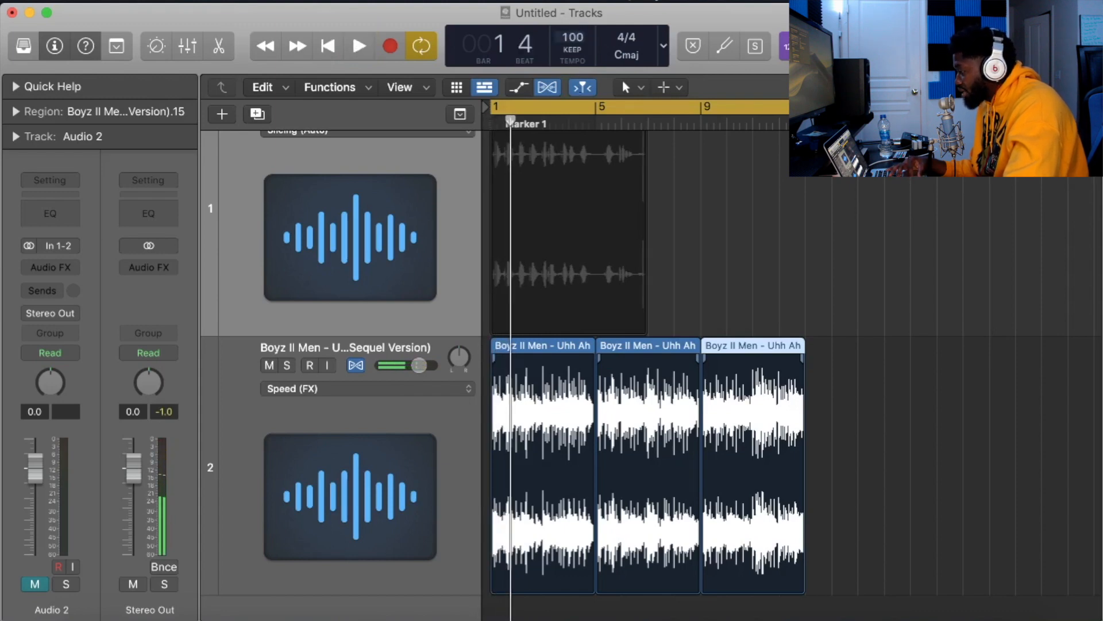
{"action": "key", "text": "Return"}
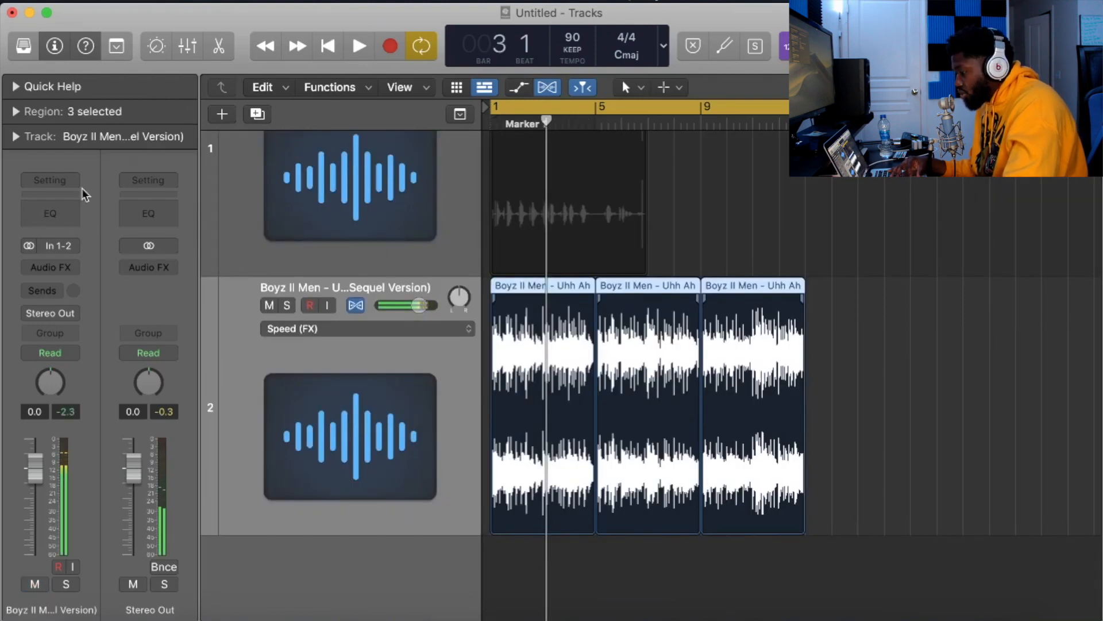
Add a Channel EQ to the sample track and enable its high cut, setting it to 7700 Hz at 24 dB/Oct during playback
{"action": "left_click", "coordinate": [48, 216]}
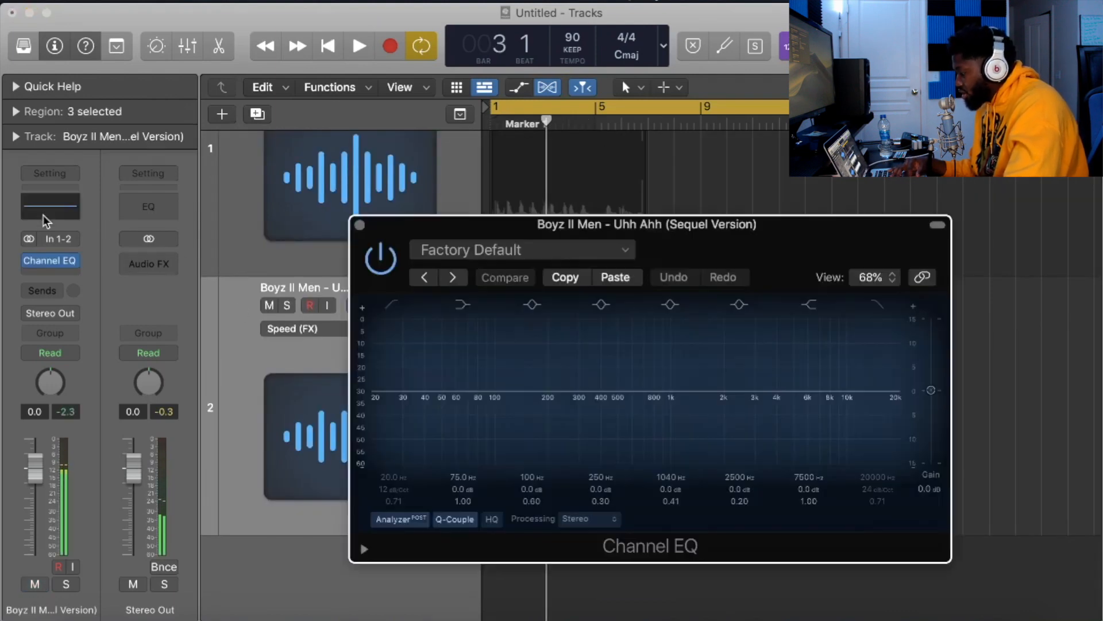
{"action": "left_click", "coordinate": [878, 309]}
{"action": "left_click_drag", "start_coordinate": [895, 357], "coordinate": [739, 357]}
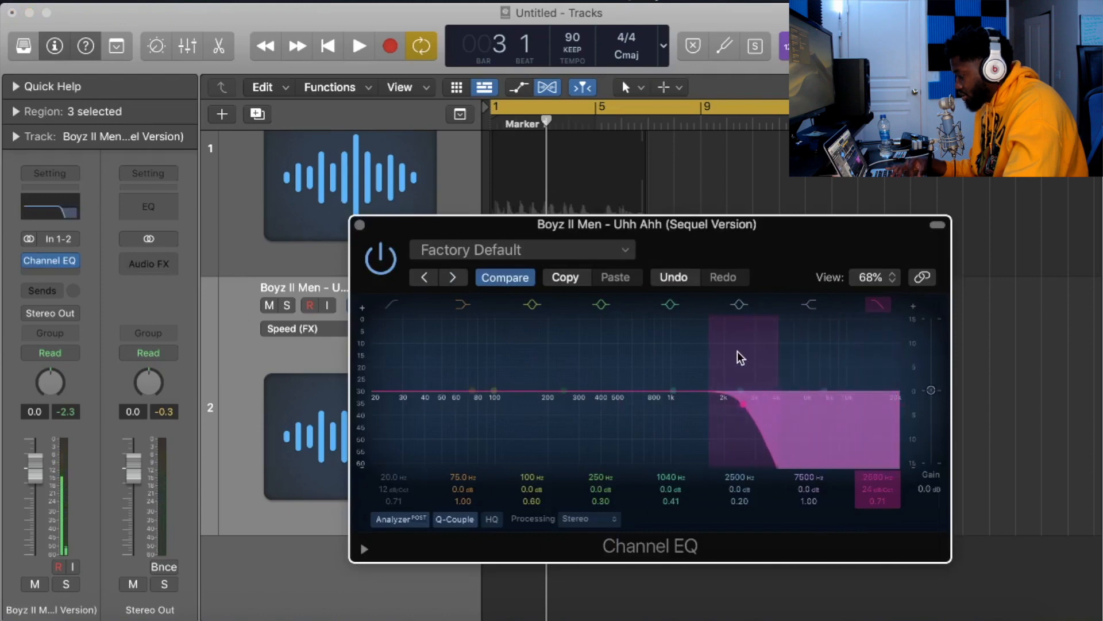
{"action": "key", "text": "space"}
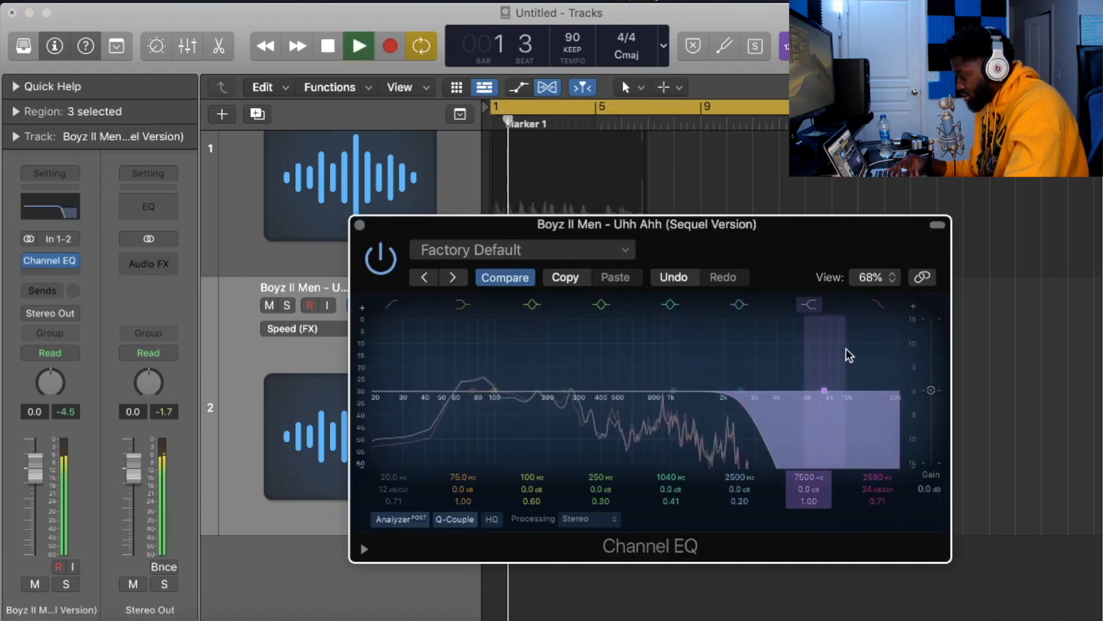
{"action": "left_click_drag", "start_coordinate": [761, 420], "coordinate": [846, 427]}
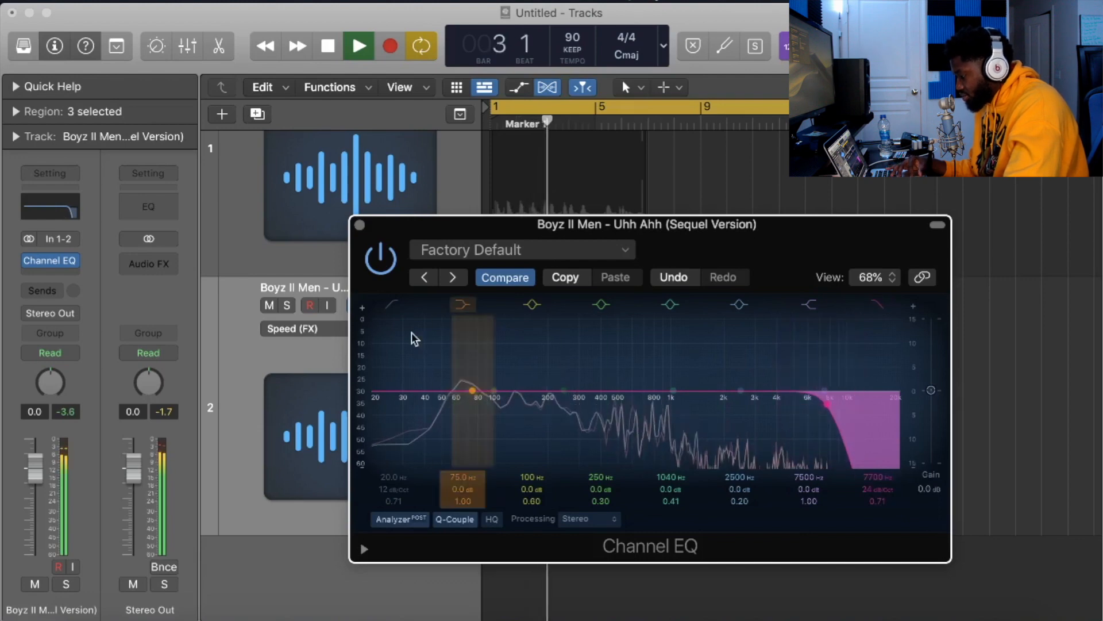
Enable the Channel EQ's low cut, raise its frequency into the low mids and play the filtered sample
{"action": "key", "text": "space"}
{"action": "left_click", "coordinate": [390, 304]}
{"action": "left_click_drag", "start_coordinate": [392, 350], "coordinate": [570, 366]}
{"action": "key", "text": "space"}
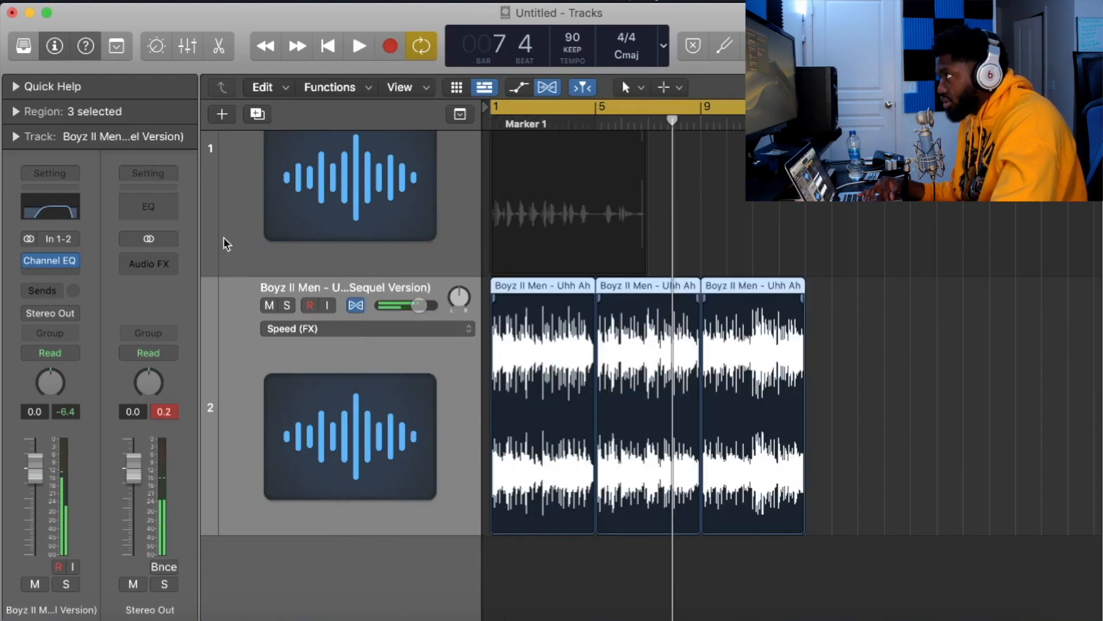
Insert a reverb plug-in after the Channel EQ on the sample track and play the sample
{"action": "left_click", "coordinate": [70, 269]}
{"action": "mouse_move", "coordinate": [123, 567]}
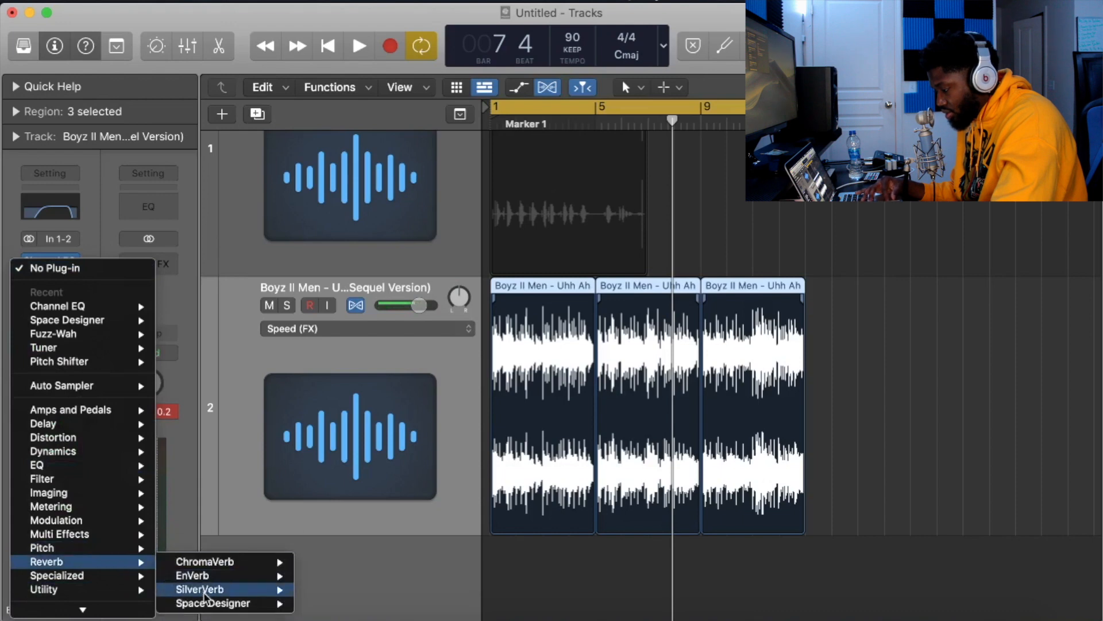
{"action": "left_click", "coordinate": [300, 595]}
{"action": "key", "text": "space"}
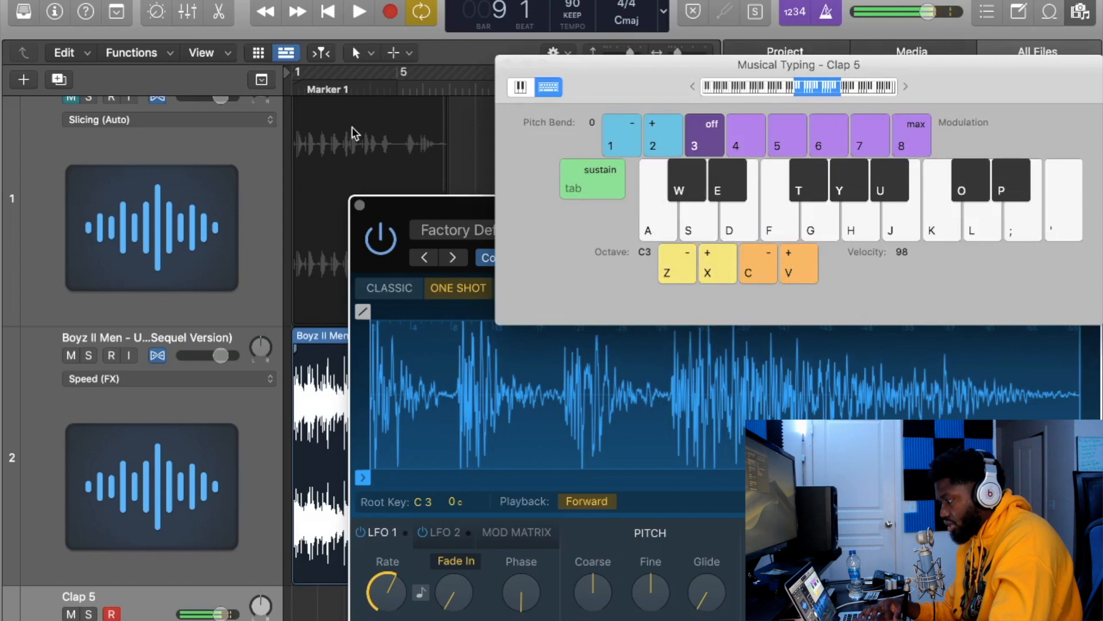
Record a repeating clap pattern at C3 on the Clap 5 track from bar 9 to bar 13 using Musical Typing
{"action": "left_click", "coordinate": [507, 64]}
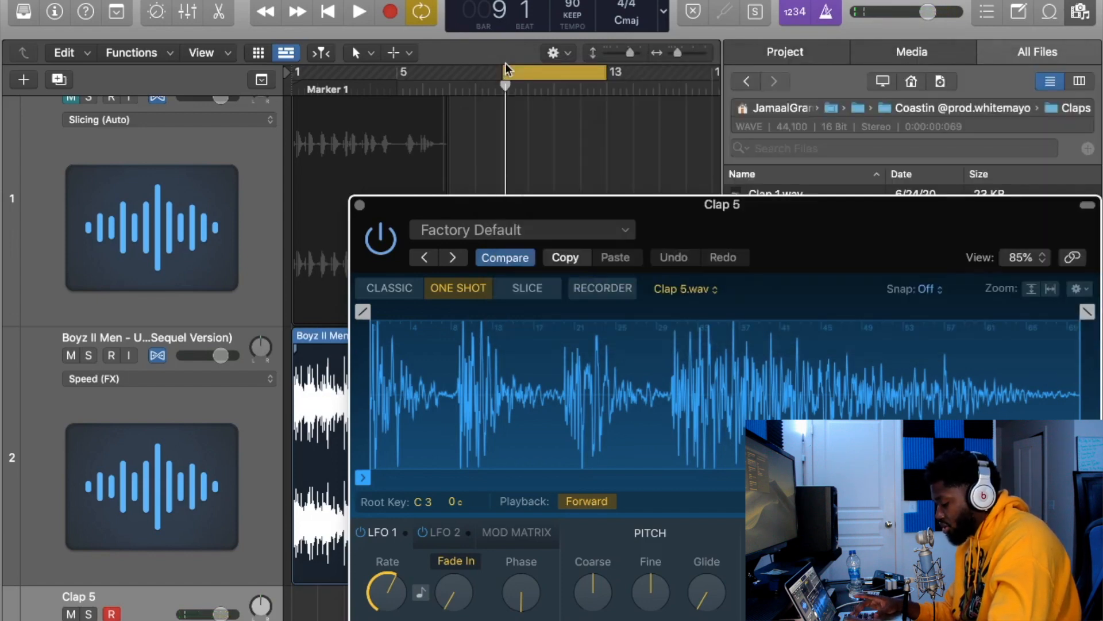
{"action": "key", "text": "super+k"}
{"action": "key", "text": "a"}
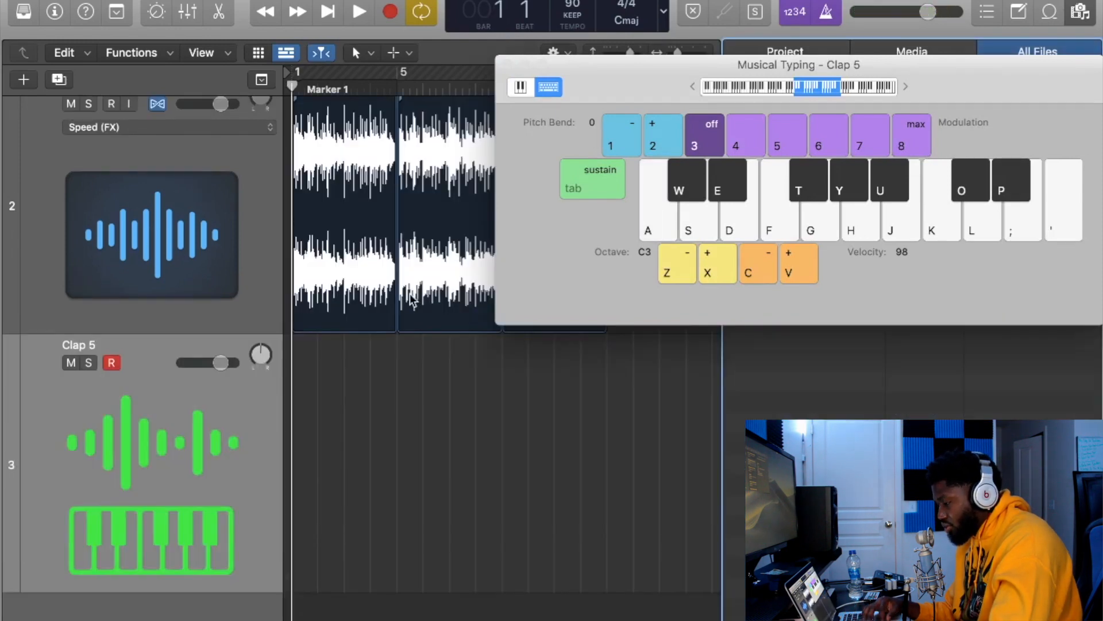
{"action": "key", "text": "r"}
{"action": "key", "text": "a"}
{"action": "key", "text": "a"}
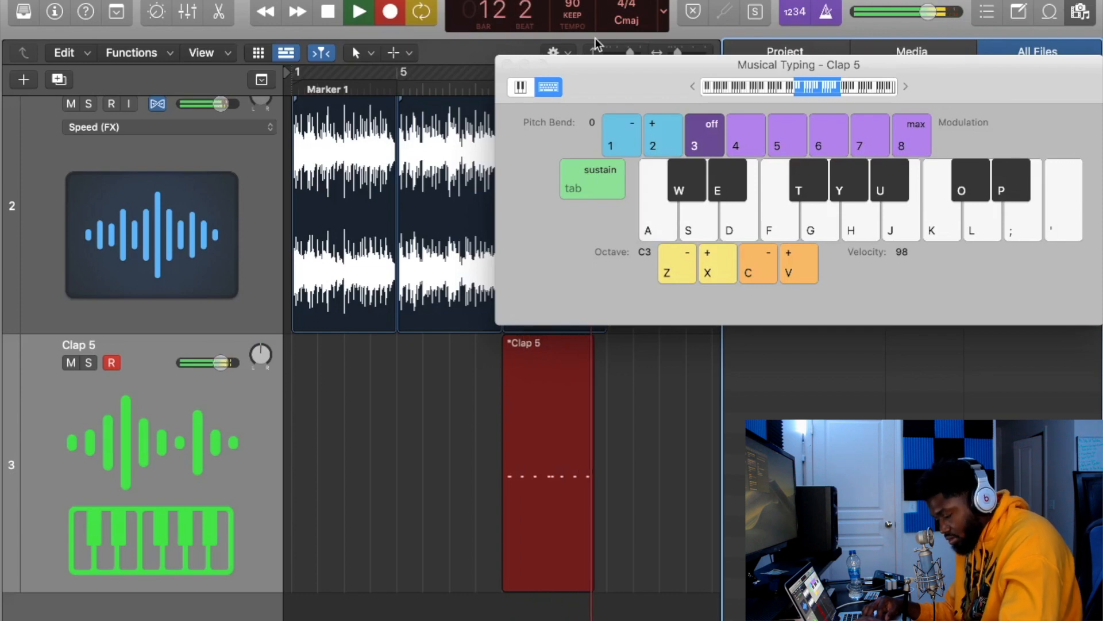
{"action": "key", "text": "a"}
{"action": "key", "text": "a"}
{"action": "key", "text": "a"}
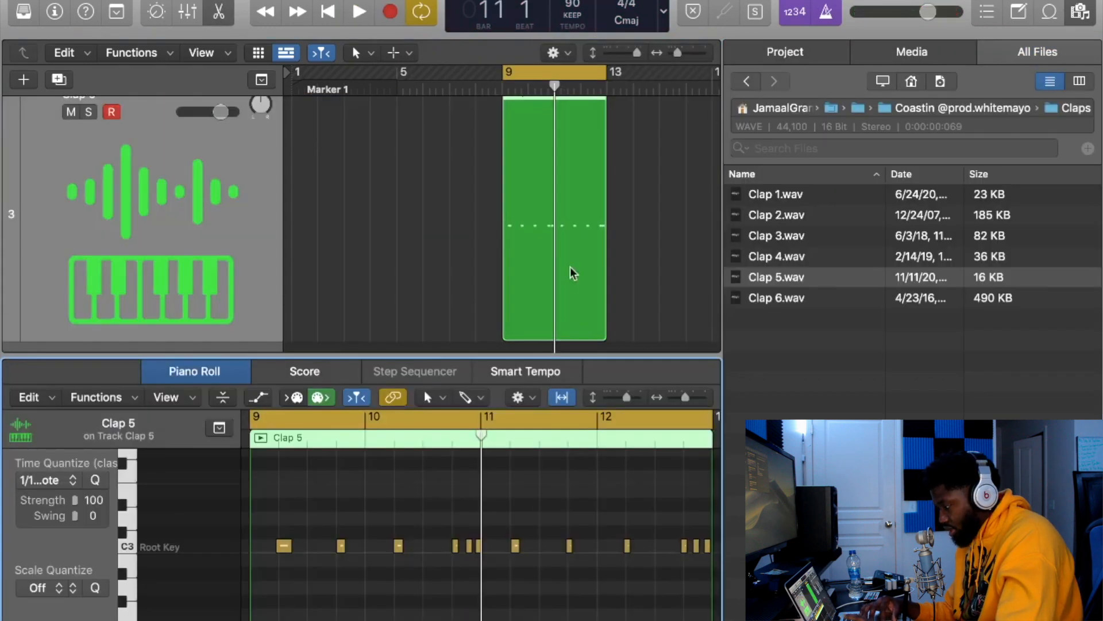
Quantize all notes of the Clap 5 region to 1/16 Note and play the loop to check the timing
{"action": "key", "text": "super+a"}
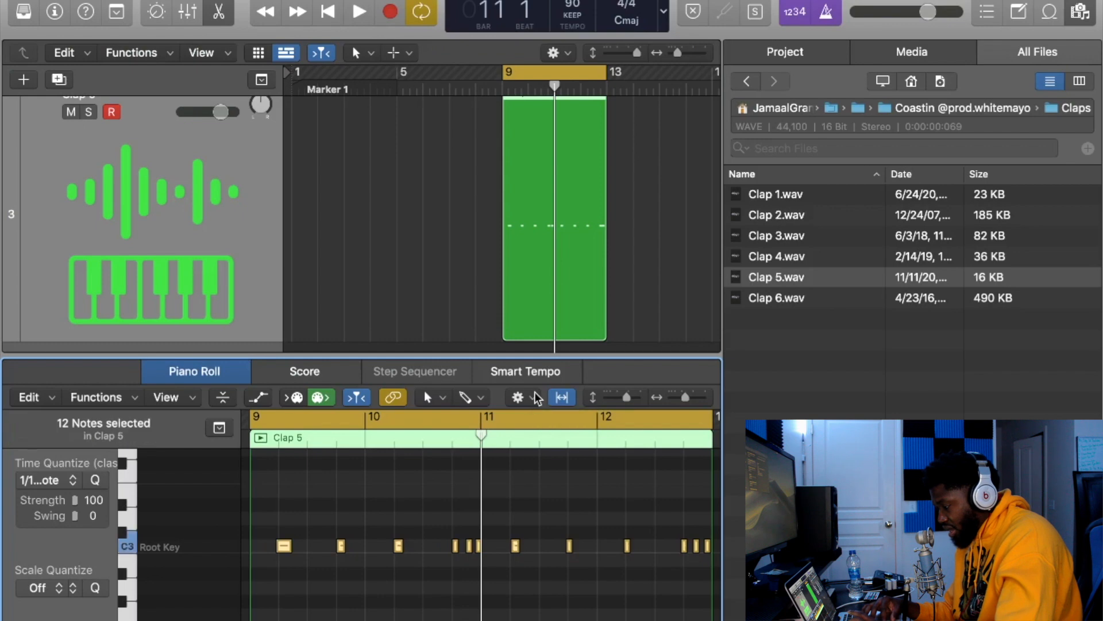
{"action": "left_click", "coordinate": [100, 488]}
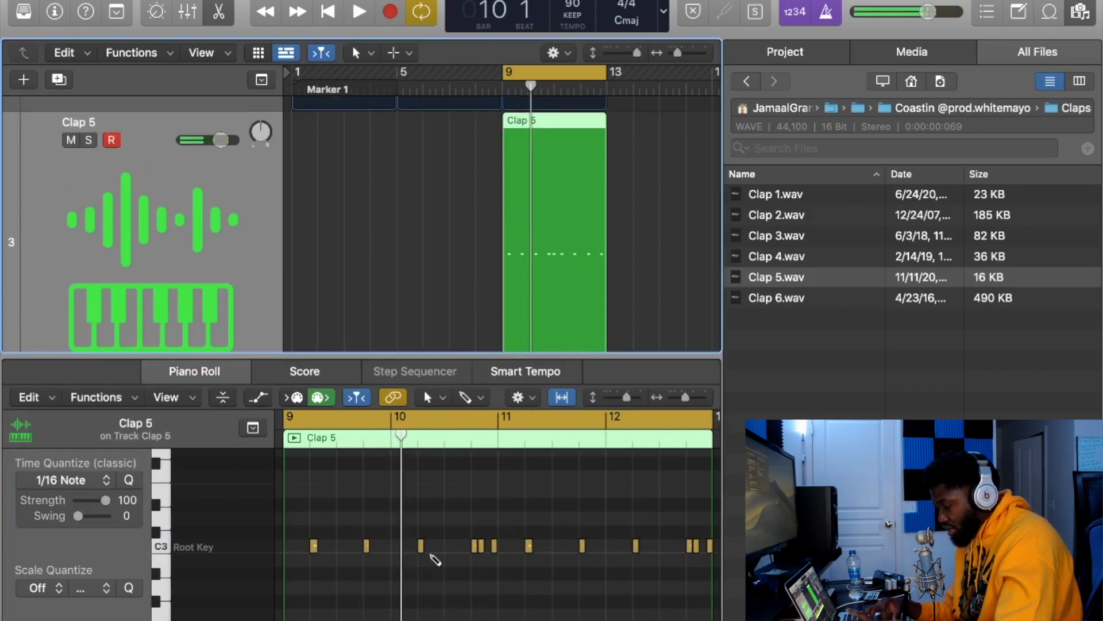
{"action": "key", "text": "Up"}
{"action": "left_click", "coordinate": [534, 312]}
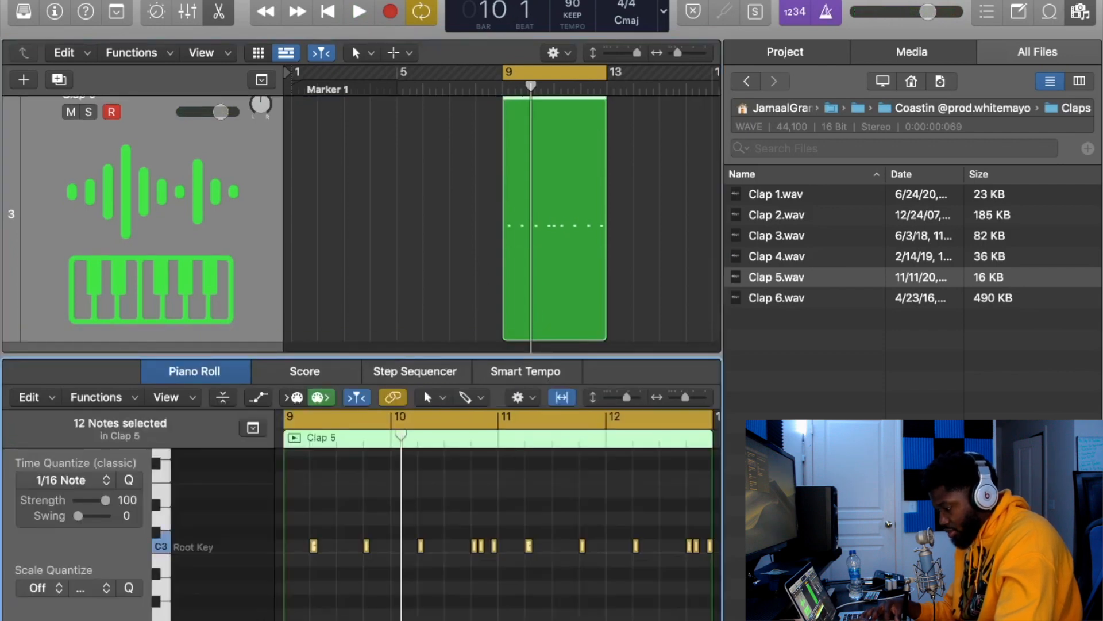
{"action": "key", "text": "space"}
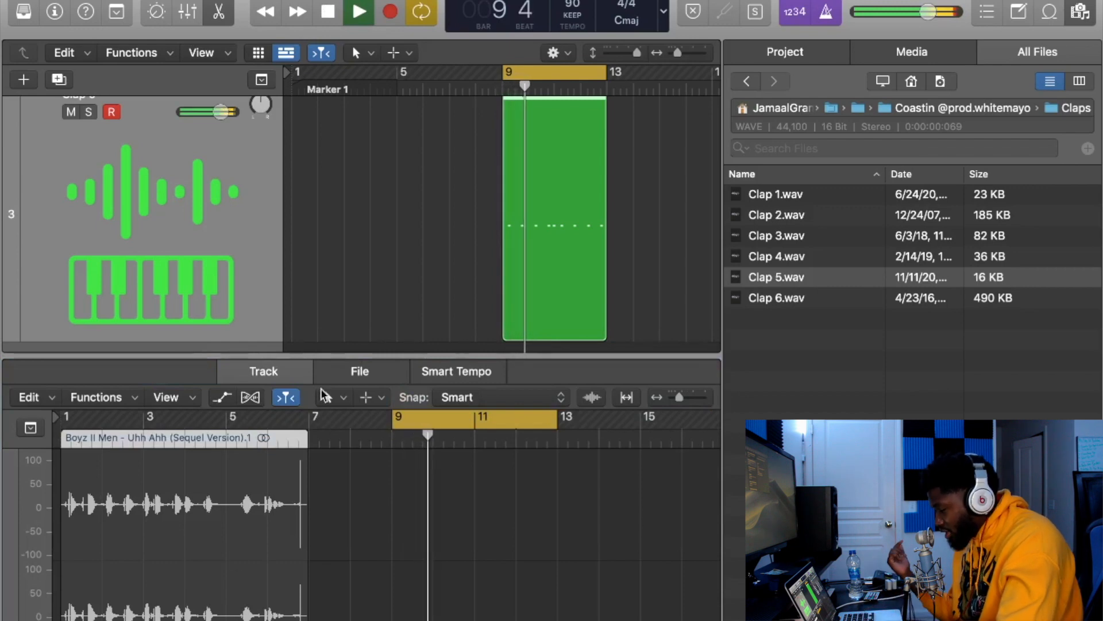
{"action": "key", "text": "space"}
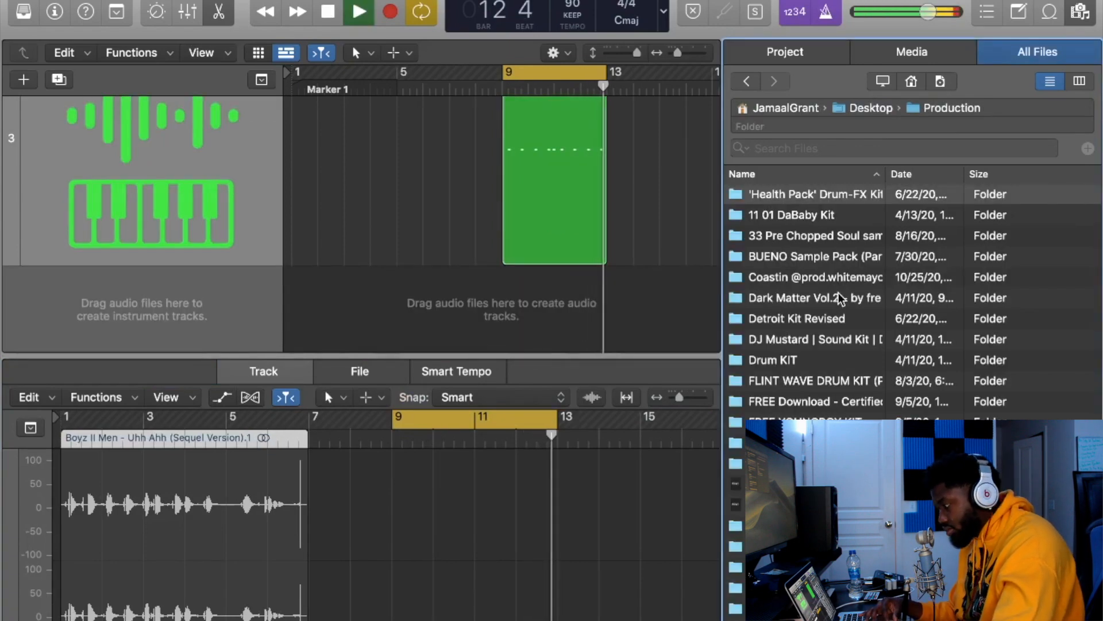
Audition hi-hat samples in the Coastin kit's Hihats folder and add Hihat 1.wav as a new instrument track
{"action": "key", "text": "space"}
{"action": "double_click", "coordinate": [810, 278]}
{"action": "double_click", "coordinate": [763, 295]}
{"action": "left_click", "coordinate": [763, 200]}
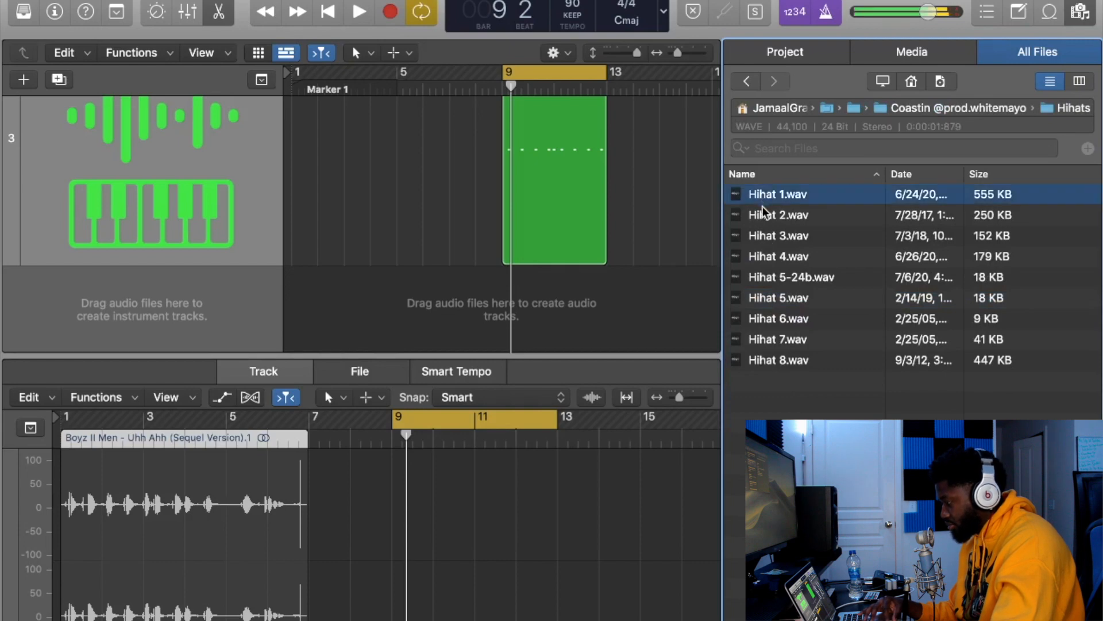
{"action": "left_click", "coordinate": [764, 214]}
{"action": "left_click", "coordinate": [760, 195]}
{"action": "left_click", "coordinate": [766, 238]}
{"action": "left_click", "coordinate": [768, 258]}
{"action": "left_click", "coordinate": [774, 199]}
{"action": "left_click_drag", "start_coordinate": [773, 202], "coordinate": [160, 147]}
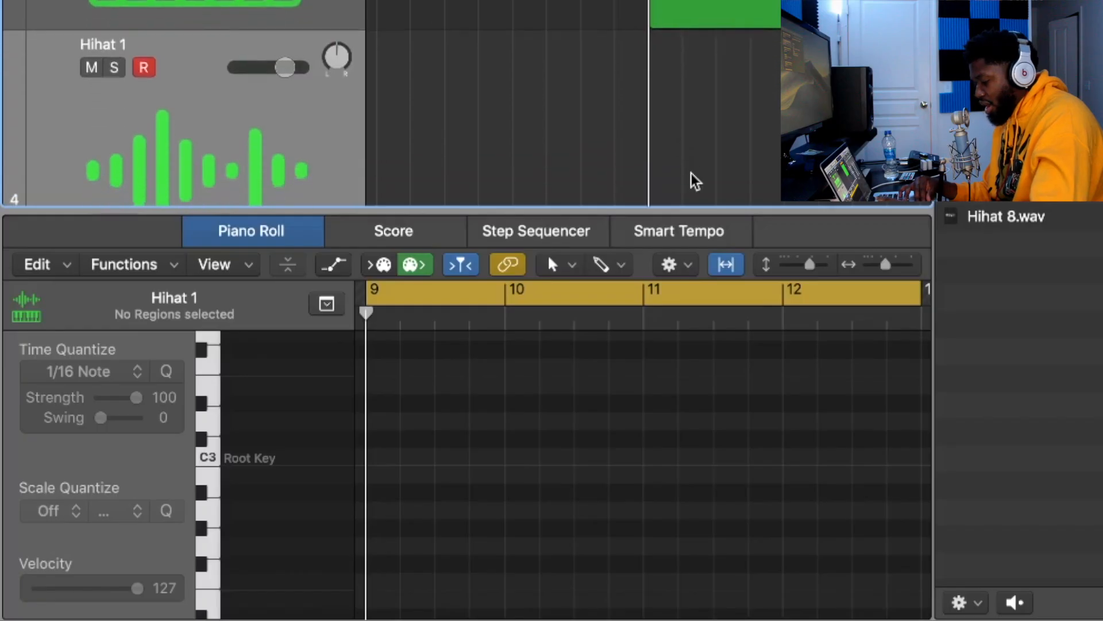
Create an empty MIDI region at bar 9 on the Hihat 1 track and open it in the Piano Roll
{"action": "key", "text": "e"}
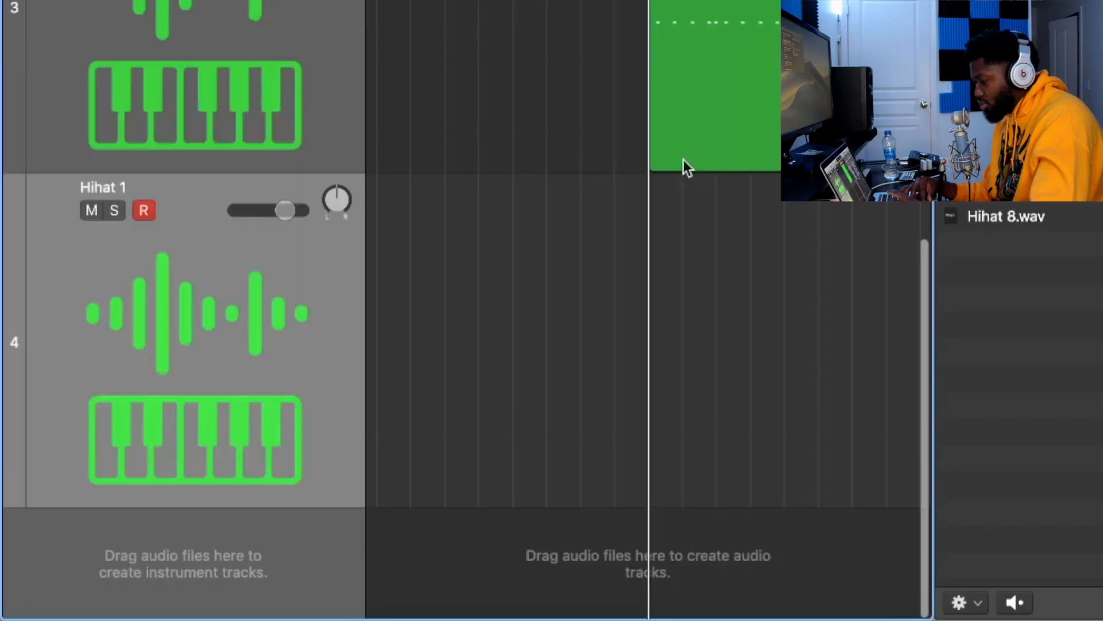
{"action": "right_click", "coordinate": [672, 262]}
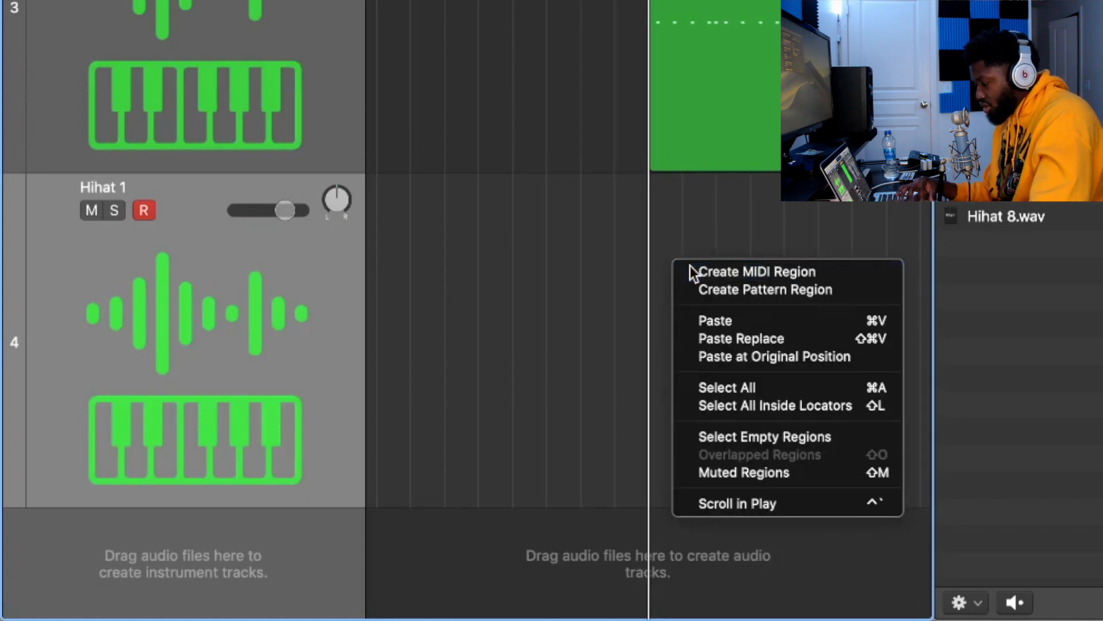
{"action": "left_click", "coordinate": [691, 270]}
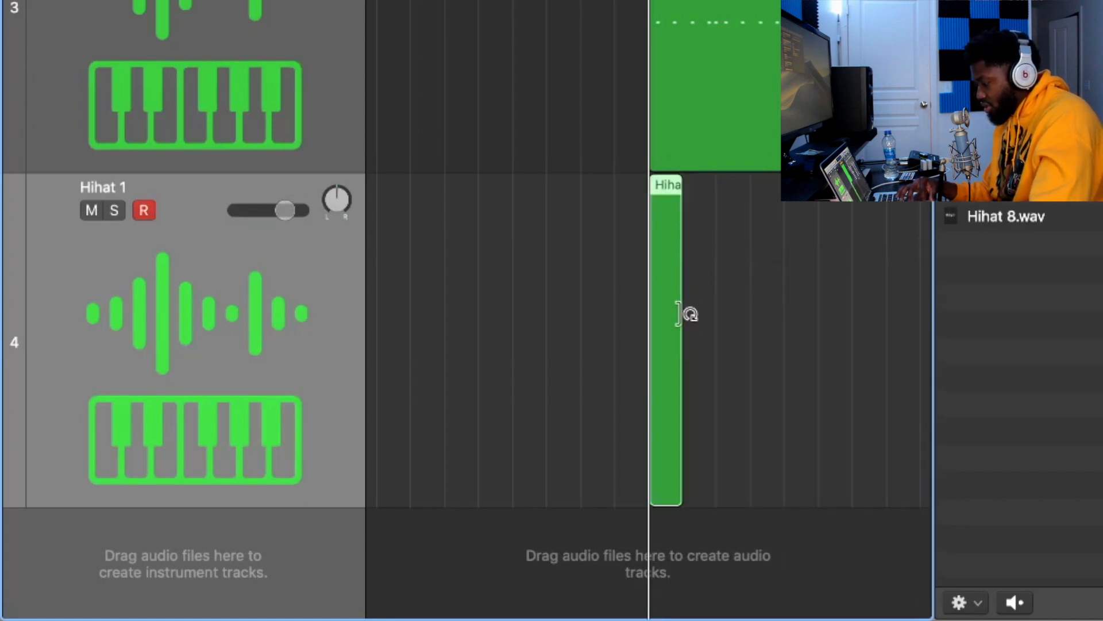
{"action": "double_click", "coordinate": [659, 300]}
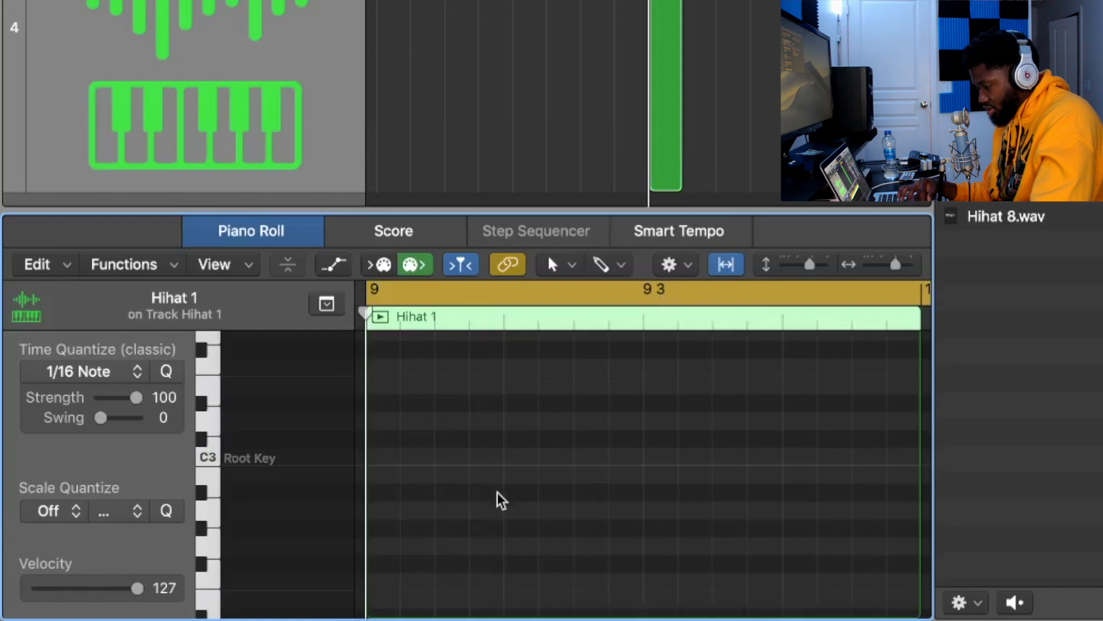
Paint seven consecutive 1/16 hi-hat notes at C3 from the start of bar 9 with the Brush Tool
{"action": "left_click", "coordinate": [615, 264]}
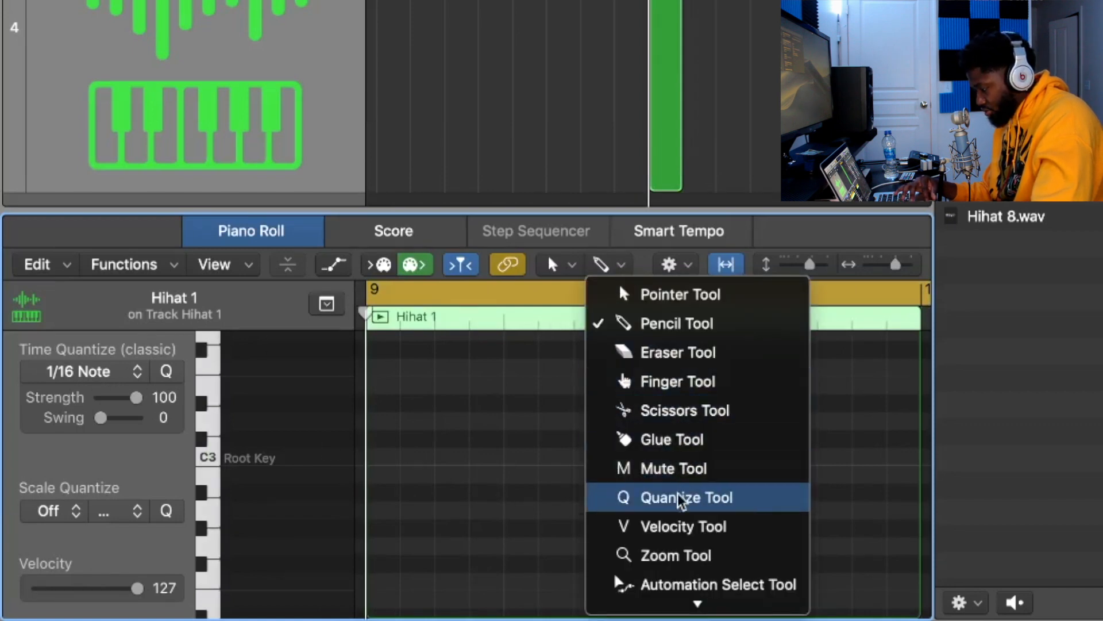
{"action": "left_click", "coordinate": [687, 597]}
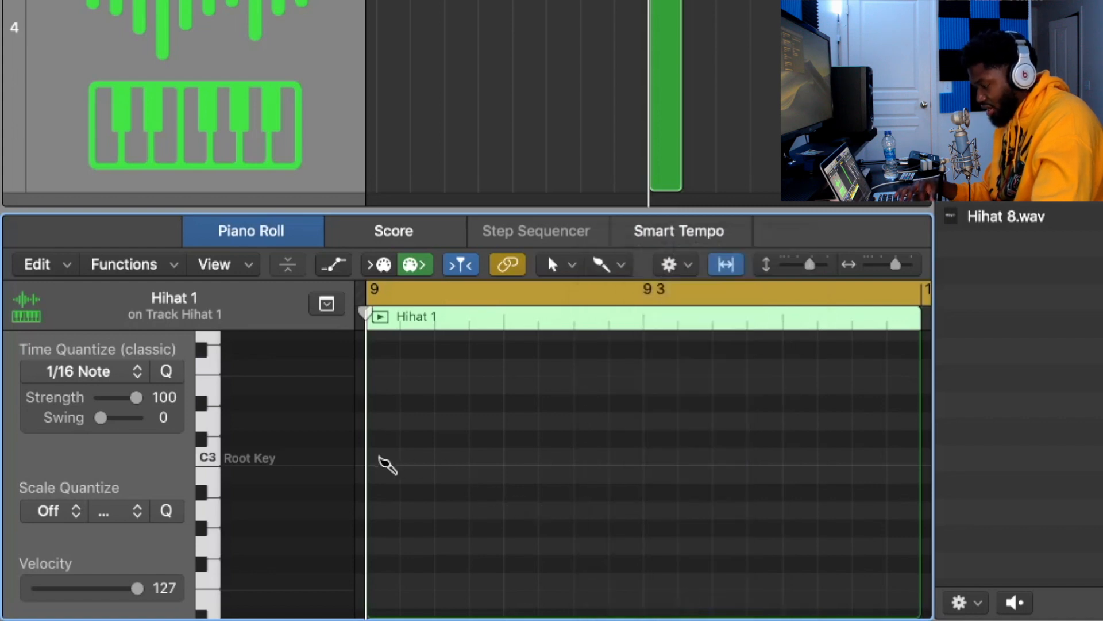
{"action": "left_click", "coordinate": [380, 458]}
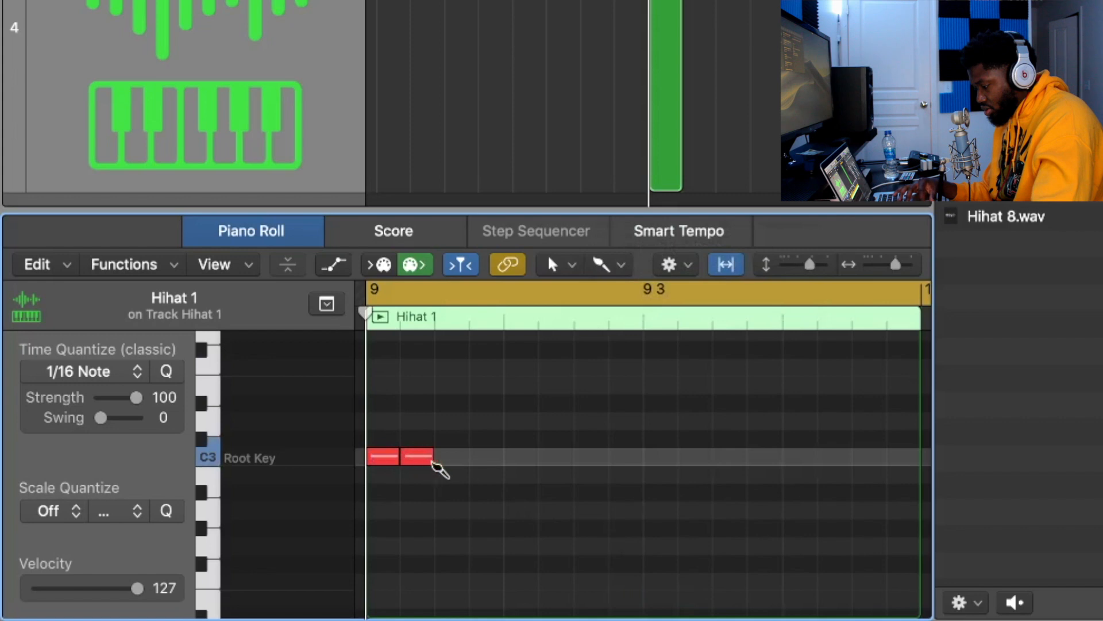
{"action": "mouse_move", "coordinate": [505, 465]}
{"action": "left_mouse_down"}
{"action": "mouse_move", "coordinate": [593, 460]}
{"action": "mouse_move", "coordinate": [551, 476]}
{"action": "mouse_move", "coordinate": [557, 460]}
{"action": "mouse_move", "coordinate": [464, 449]}
{"action": "mouse_move", "coordinate": [397, 459]}
{"action": "left_mouse_up"}
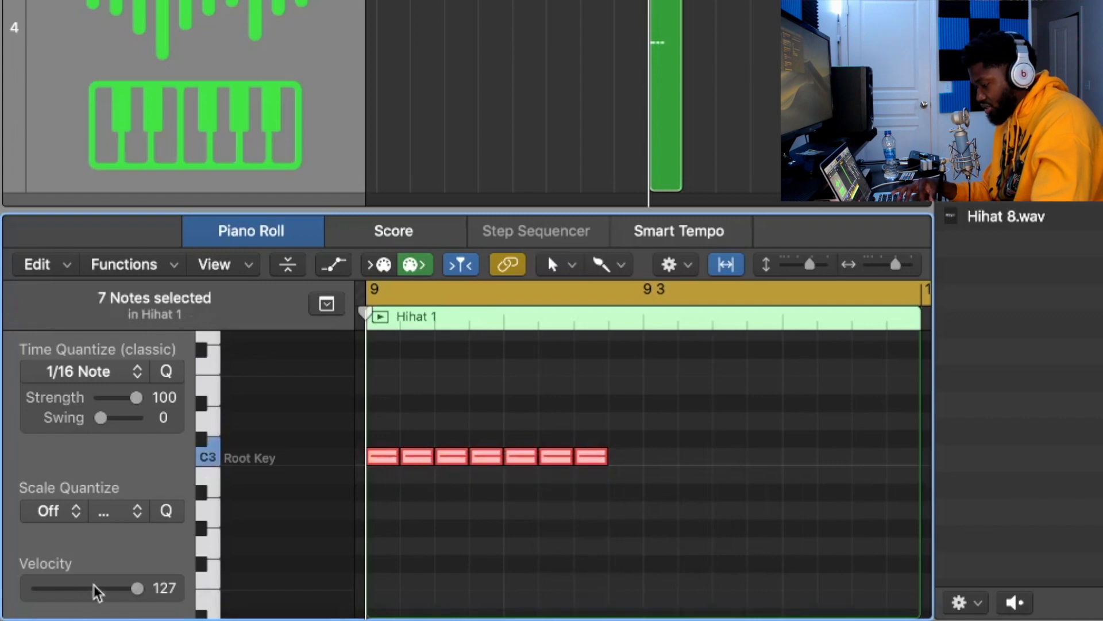
Lower the hi-hat notes' velocity to 81, fill the rest of bar 9 with 1/16 notes and play it
{"action": "left_click_drag", "start_coordinate": [135, 589], "coordinate": [103, 588]}
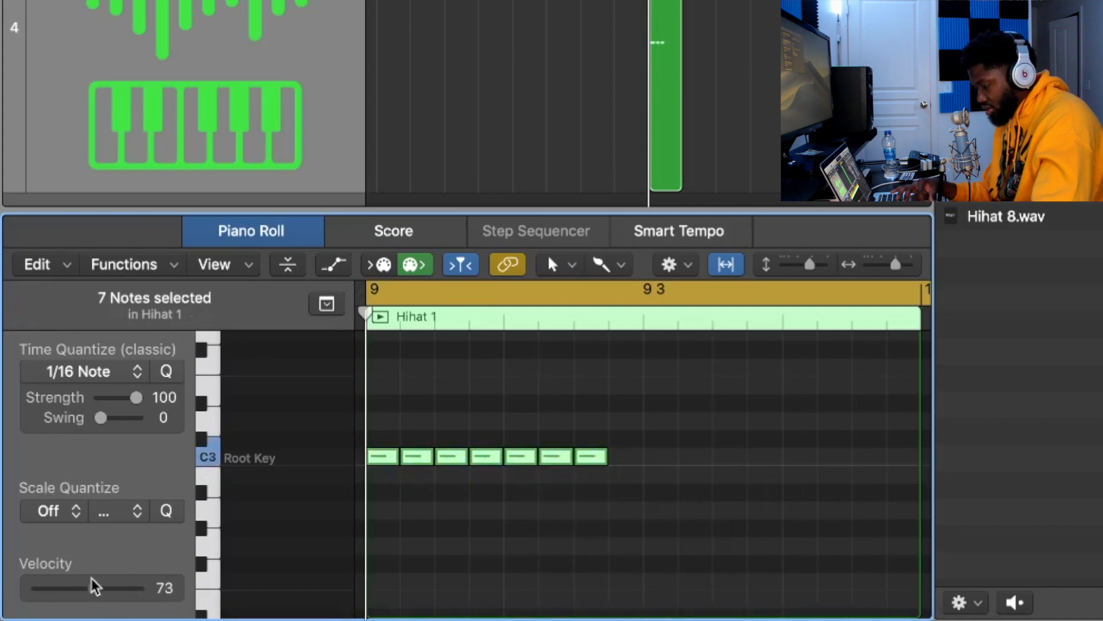
{"action": "left_click_drag", "start_coordinate": [102, 585], "coordinate": [108, 586]}
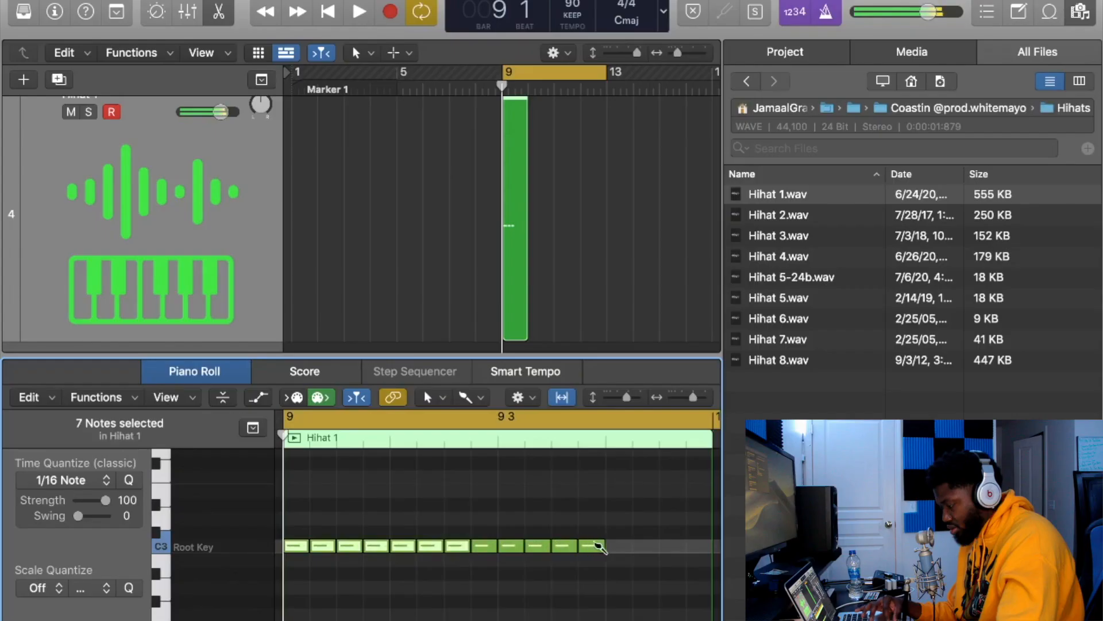
{"action": "left_click", "coordinate": [691, 547]}
{"action": "key", "text": "space"}
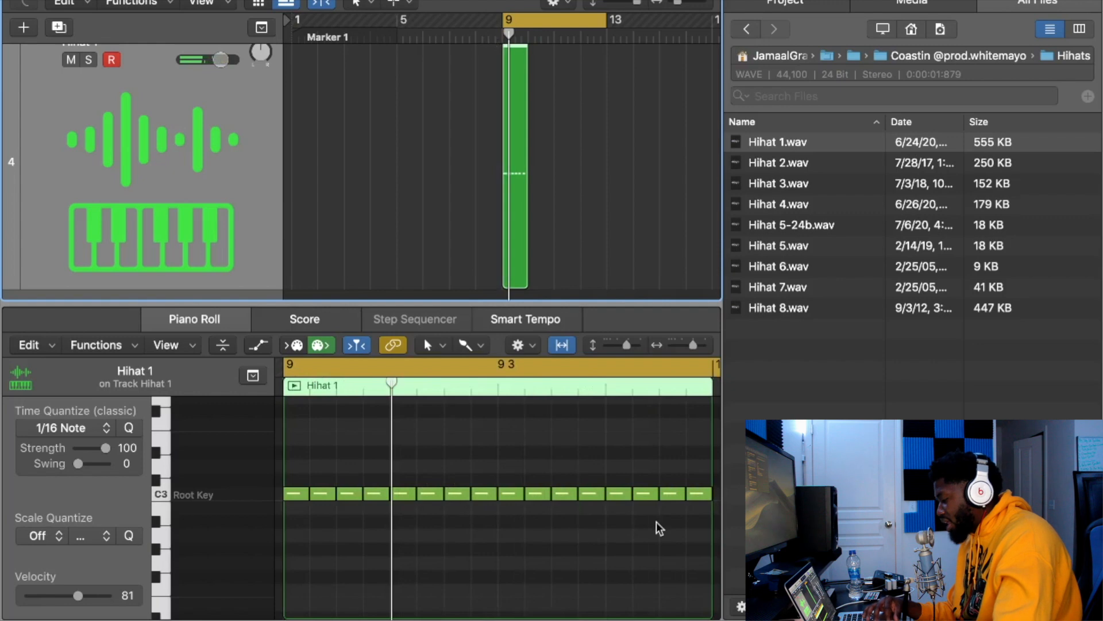
Show the Note Velocity lane for the hi-hat notes and lower the velocity of every second note slightly
{"action": "left_click_drag", "start_coordinate": [701, 517], "coordinate": [297, 495]}
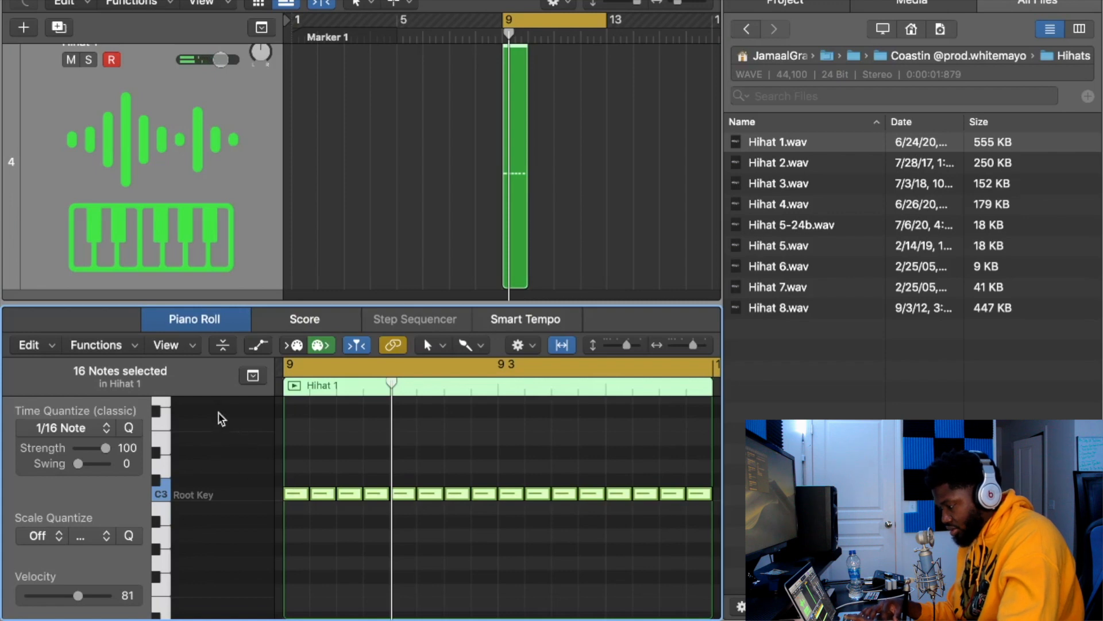
{"action": "left_click", "coordinate": [258, 344]}
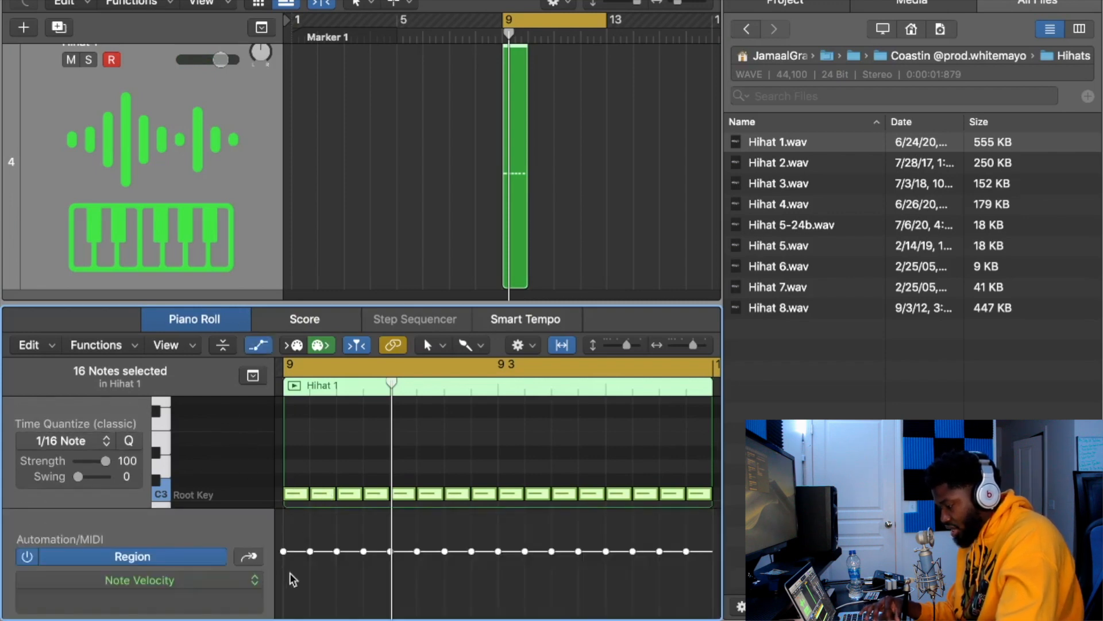
{"action": "left_click_drag", "start_coordinate": [310, 551], "coordinate": [534, 562]}
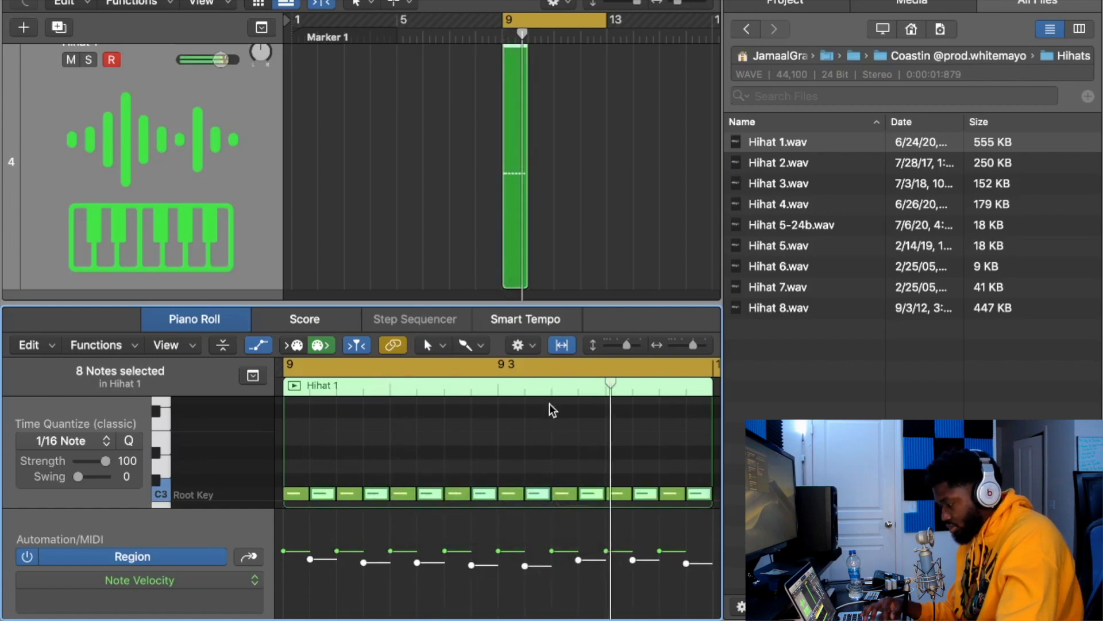
Set Time Quantize to 1/32 Note and replace the third and tenth hi-hat notes with pairs of 1/32 notes
{"action": "left_click", "coordinate": [120, 443]}
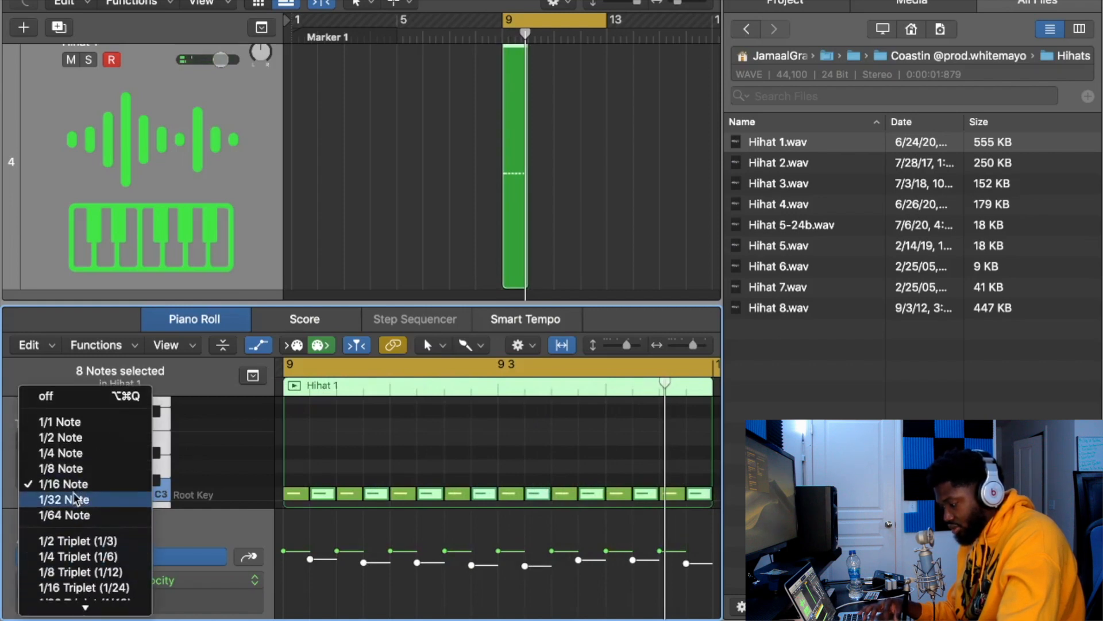
{"action": "left_click", "coordinate": [65, 499]}
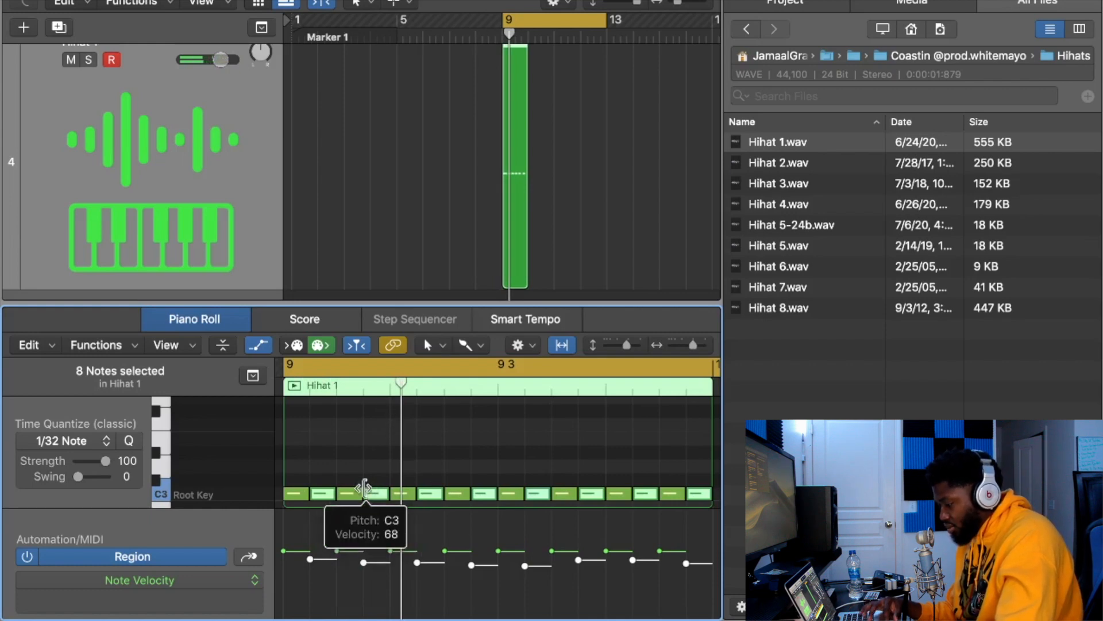
{"action": "left_click", "coordinate": [352, 495]}
{"action": "left_click", "coordinate": [351, 496], "text": "super"}
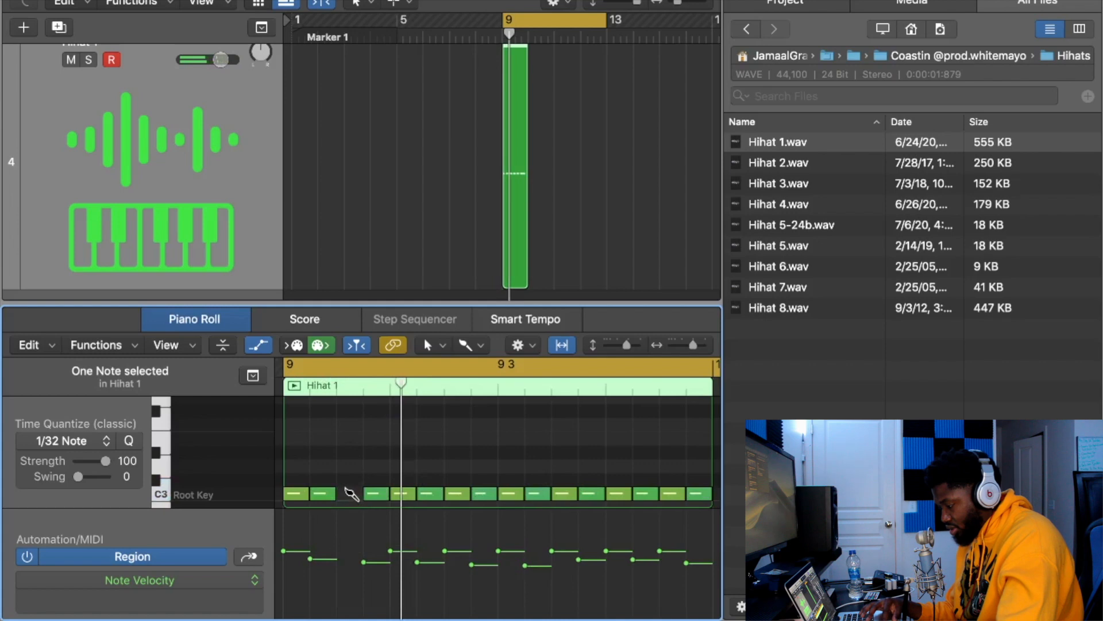
{"action": "left_click_drag", "start_coordinate": [341, 493], "coordinate": [354, 494]}
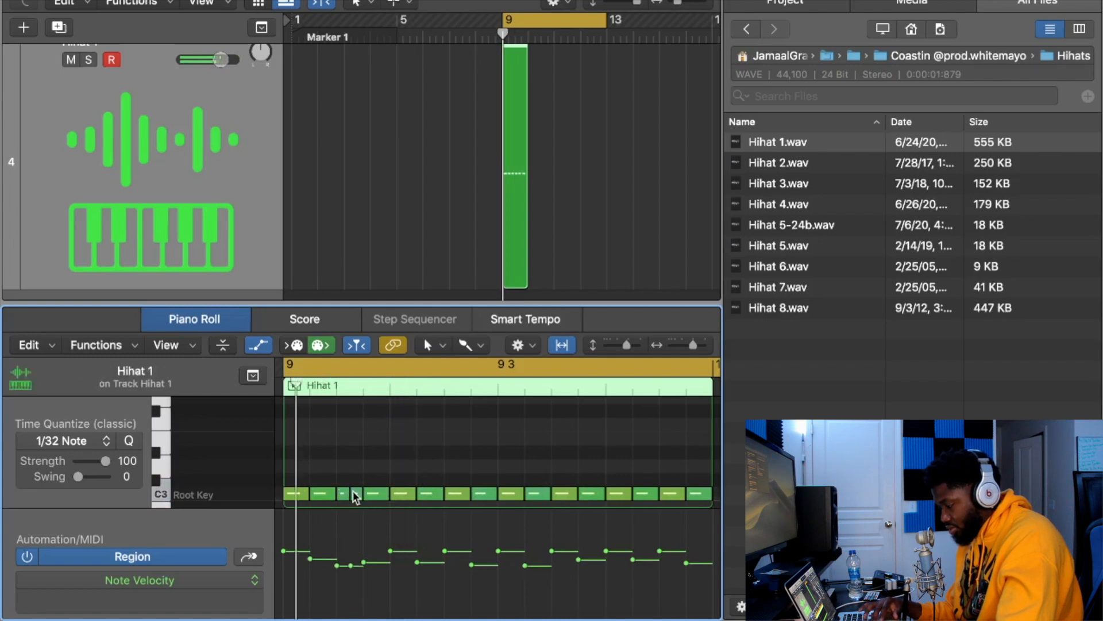
{"action": "left_click", "coordinate": [588, 493]}
{"action": "left_click", "coordinate": [540, 495]}
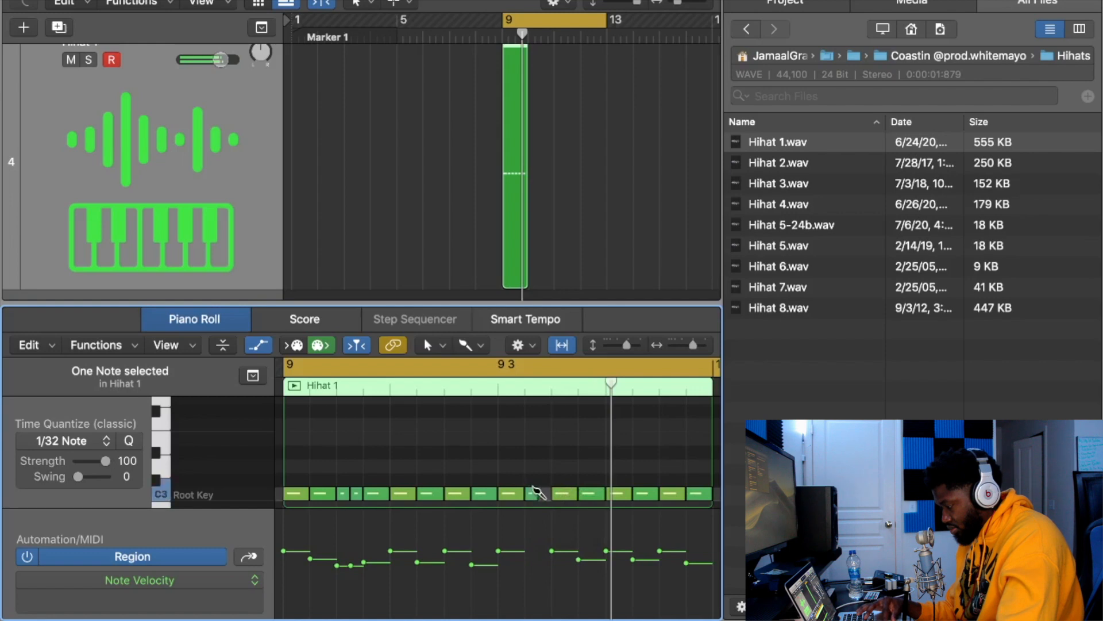
{"action": "left_click", "coordinate": [537, 492]}
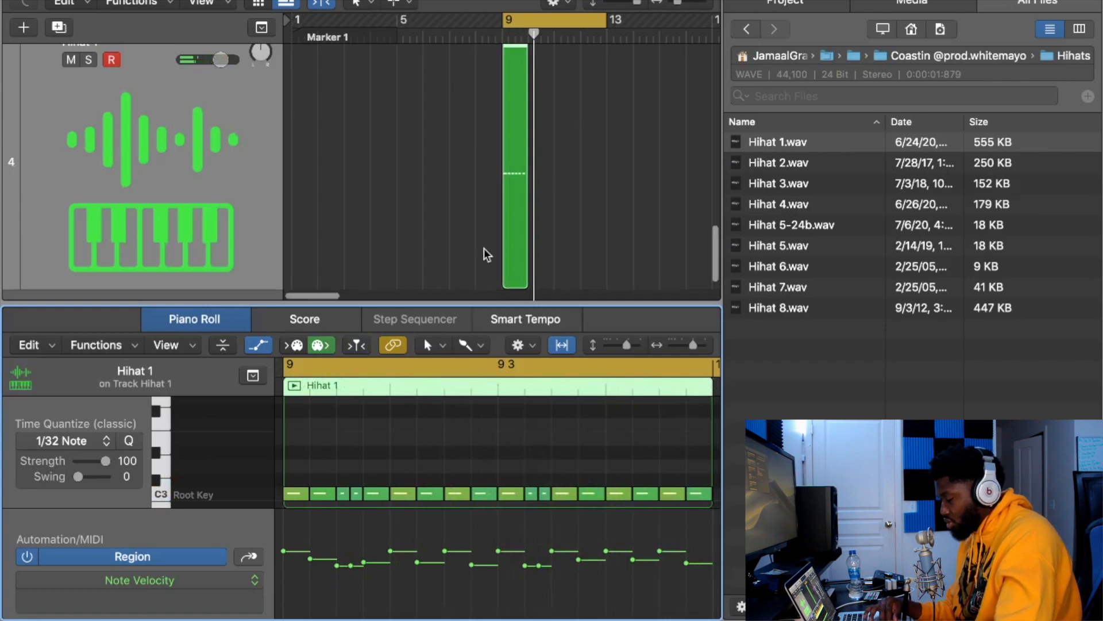
Copy the one-bar Hihat 1 region to bar 10 and open the copy in the Piano Roll
{"action": "scroll", "coordinate": [511, 167], "scroll_direction": "up", "scroll_amount": 2}
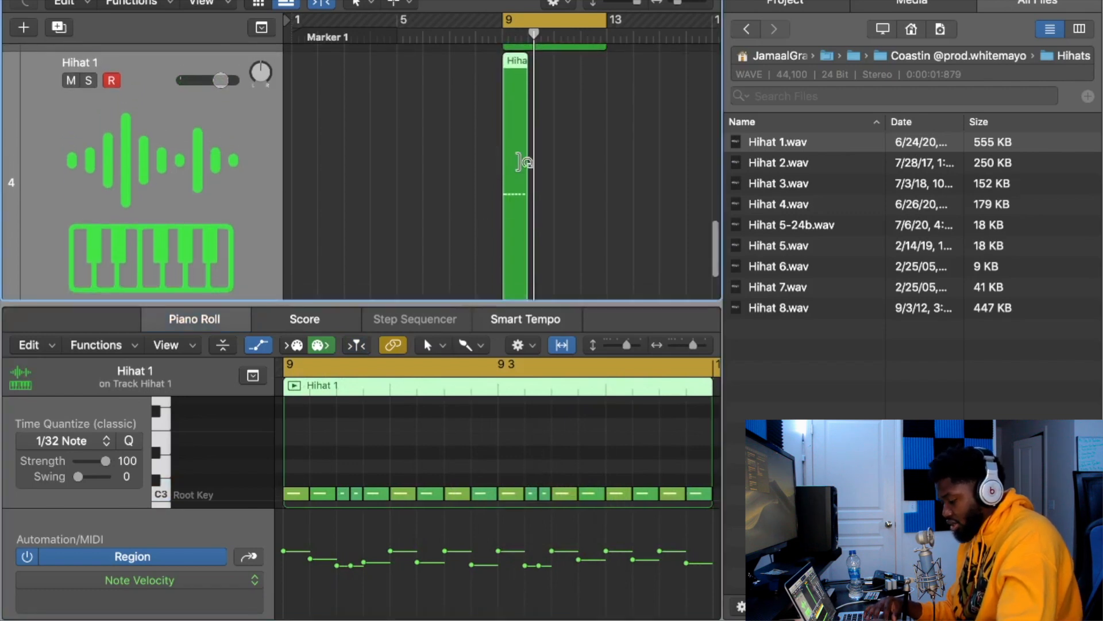
{"action": "left_click_drag", "start_coordinate": [513, 161], "coordinate": [540, 161]}
{"action": "left_click", "coordinate": [565, 149]}
{"action": "double_click", "coordinate": [539, 149]}
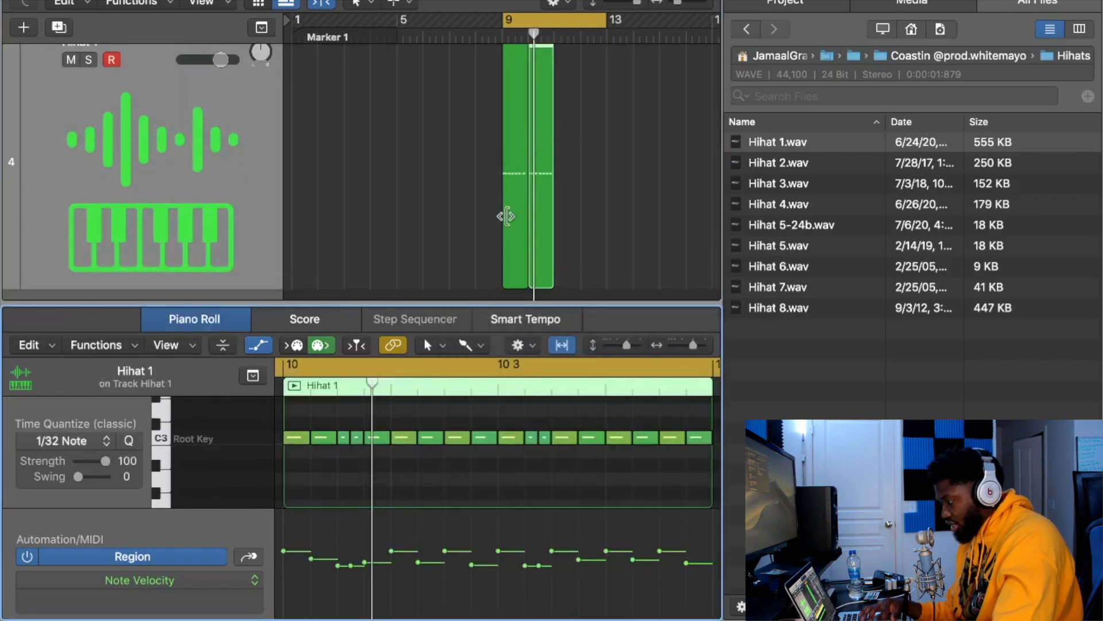
Set Time Quantize to 1/64 Note and fill the two gaps in bar 10's hi-hats with 1/64 notes, the last roll lower-pitched
{"action": "key", "text": "space"}
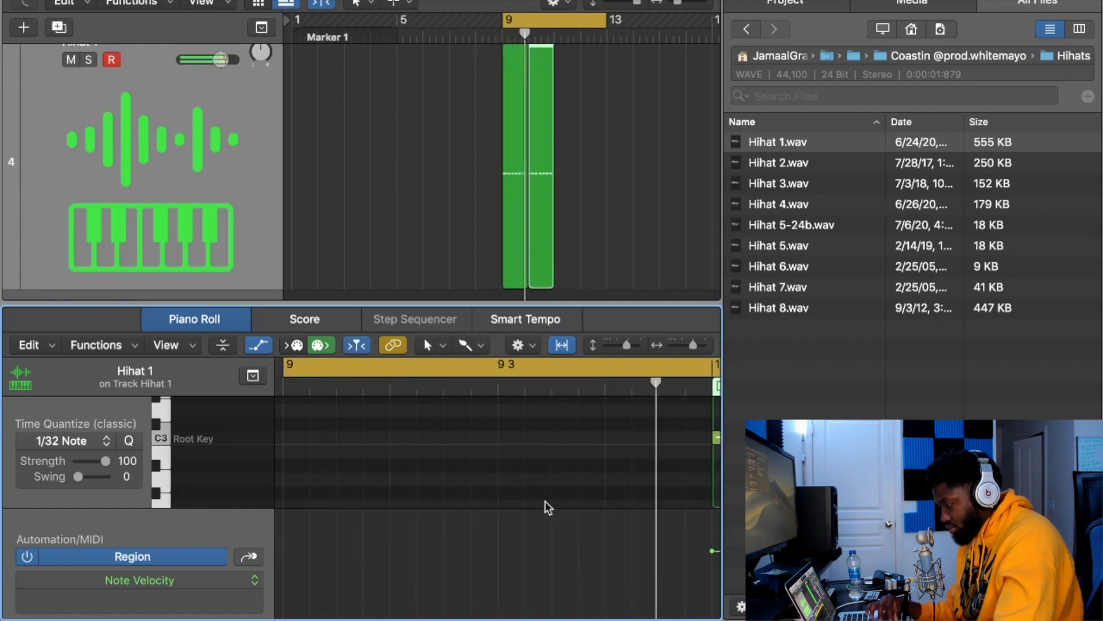
{"action": "left_click", "coordinate": [63, 441]}
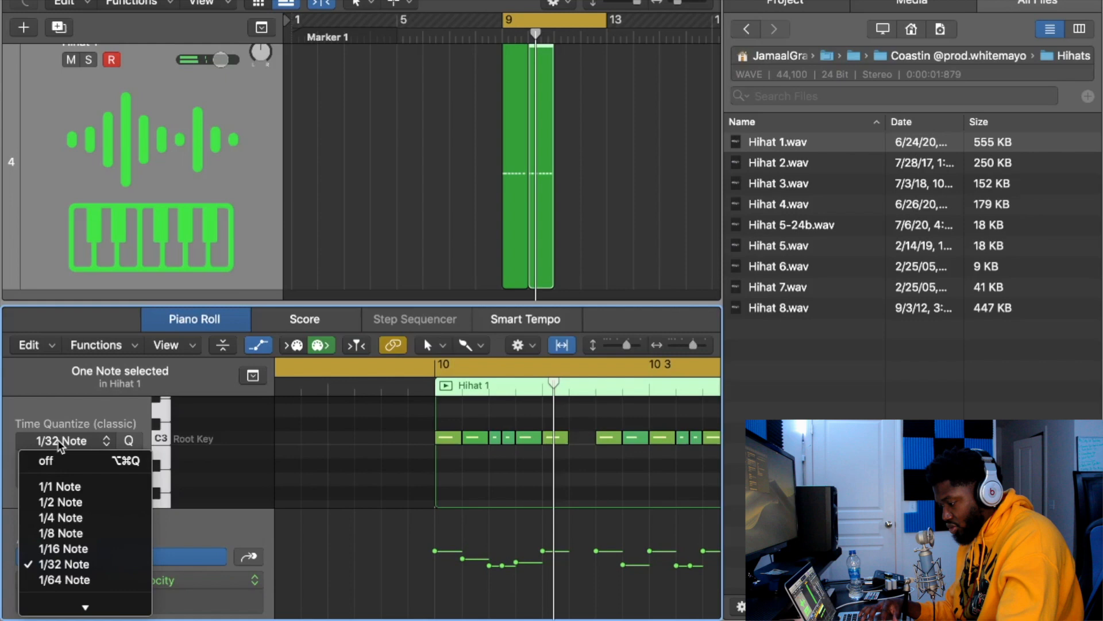
{"action": "left_click", "coordinate": [72, 581]}
{"action": "left_click_drag", "start_coordinate": [571, 439], "coordinate": [590, 440]}
{"action": "key", "text": "space"}
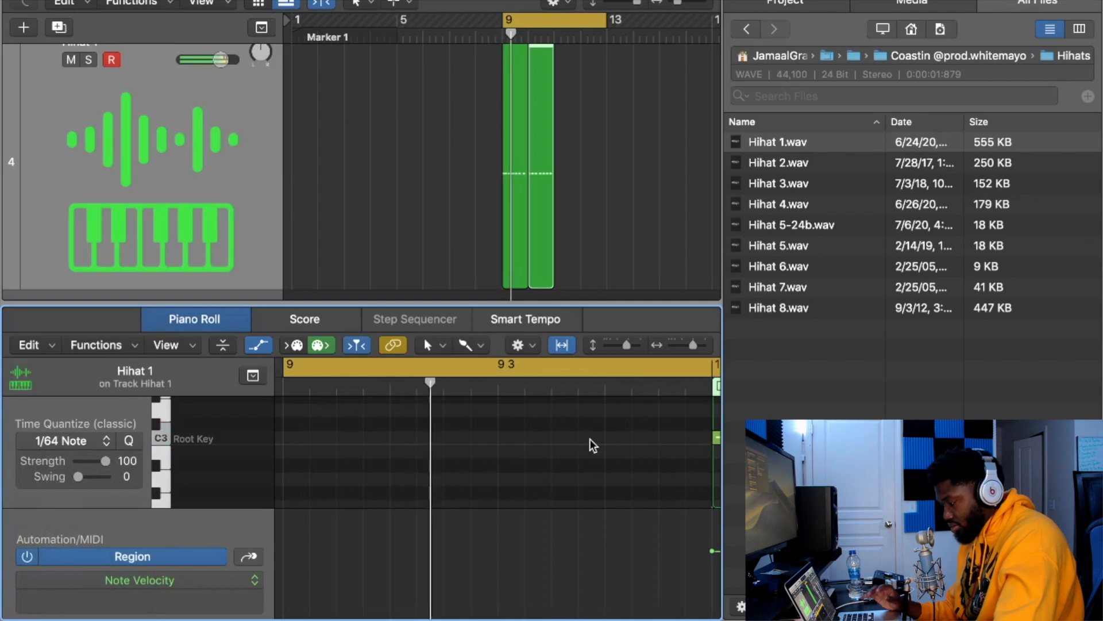
{"action": "scroll", "coordinate": [644, 267], "scroll_direction": "right", "scroll_amount": 2}
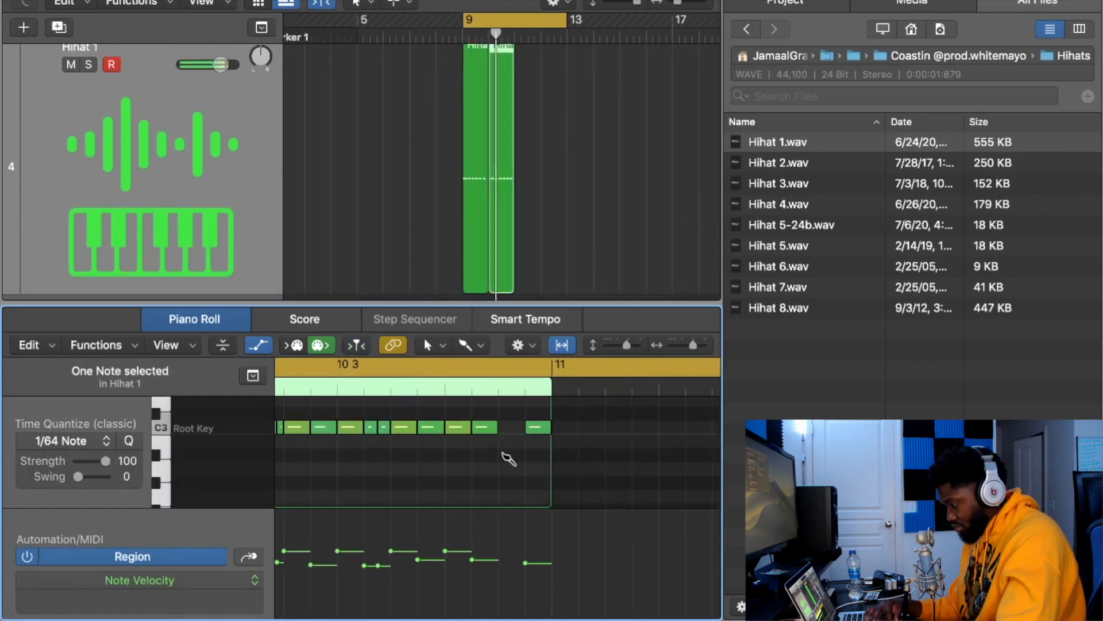
{"action": "left_click_drag", "start_coordinate": [502, 453], "coordinate": [519, 455]}
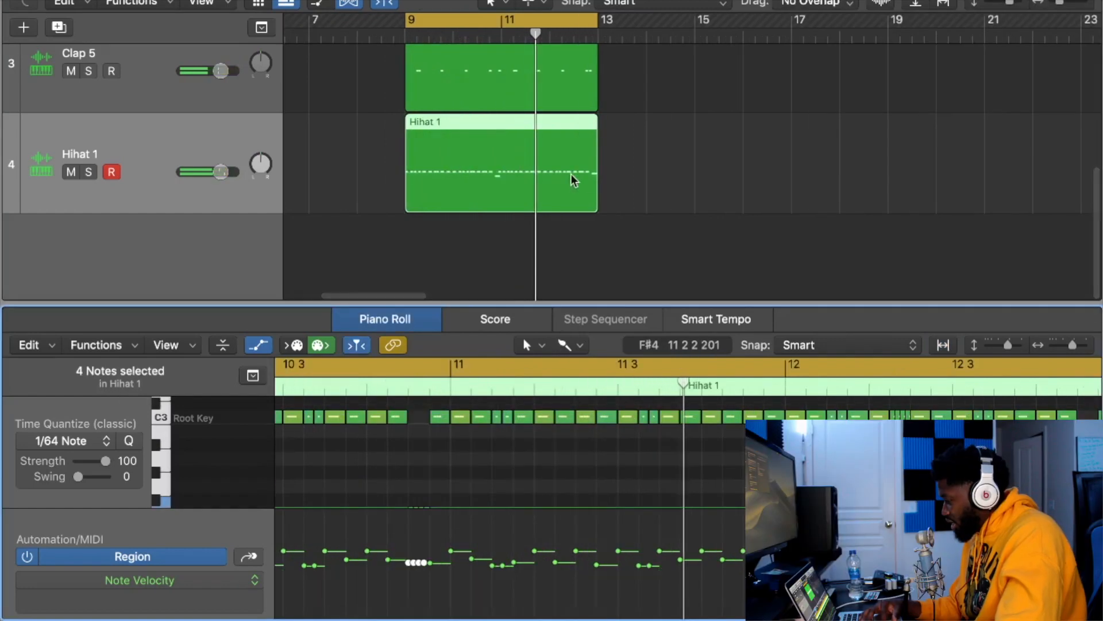
Trim the Hihat 1 region to end at bar 11 and loop it up to bar 13
{"action": "left_click_drag", "start_coordinate": [596, 185], "coordinate": [500, 202]}
{"action": "left_click_drag", "start_coordinate": [505, 120], "coordinate": [599, 121]}
{"action": "left_click", "coordinate": [631, 150]}
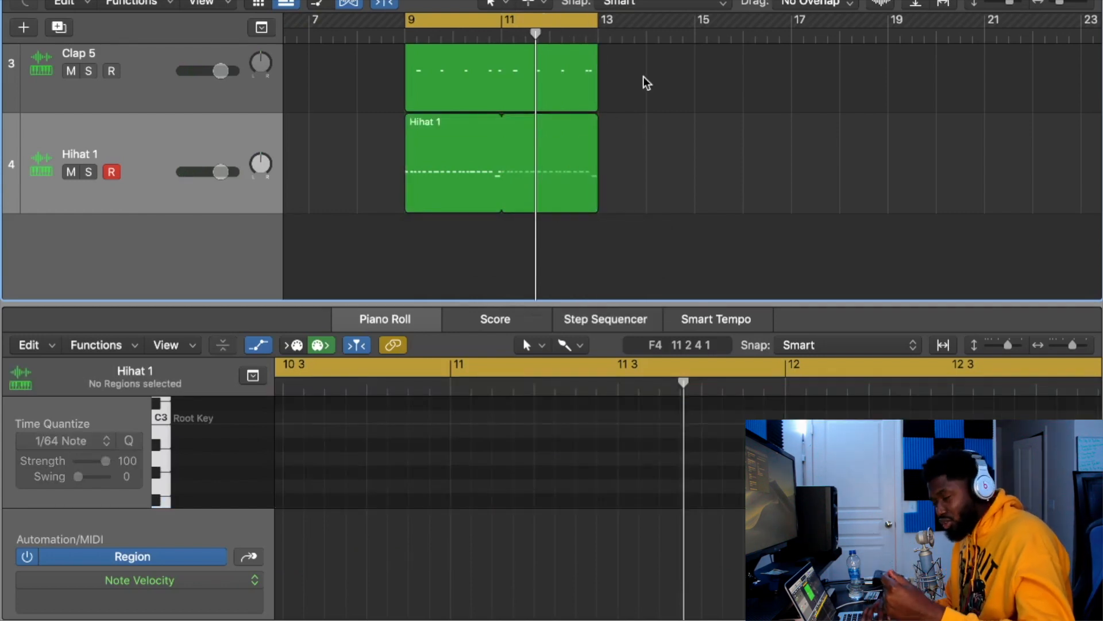
{"action": "key", "text": "space"}
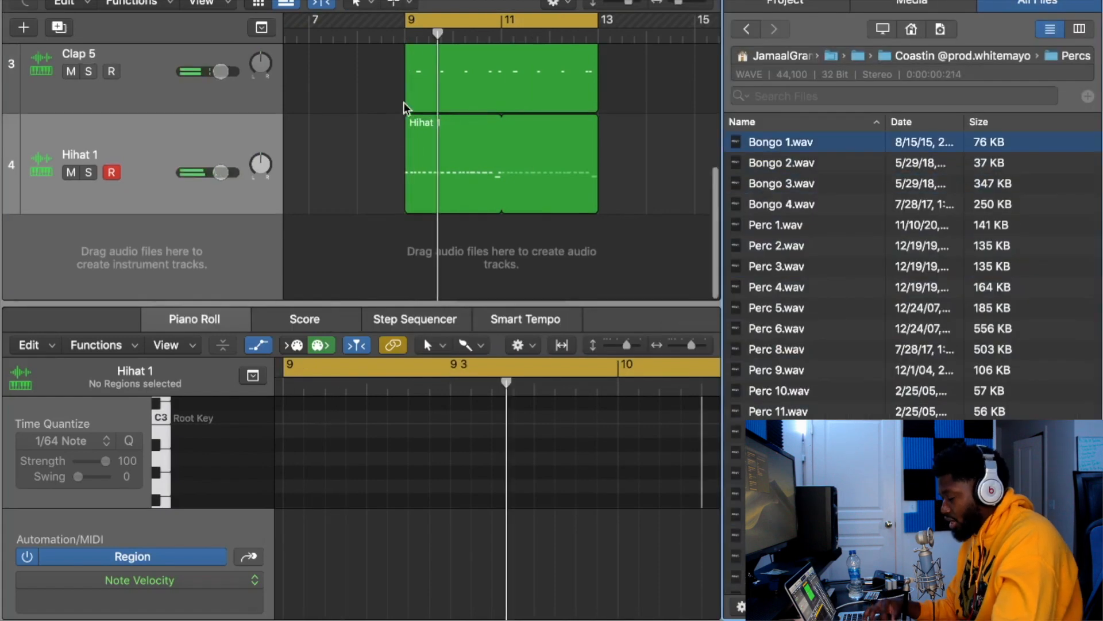
Add Bongo 3.wav as a new sampler track below Hihat 1 and set its sampler to One Shot mode
{"action": "scroll", "coordinate": [406, 106], "scroll_direction": "left", "scroll_amount": 1}
{"action": "left_click", "coordinate": [770, 189]}
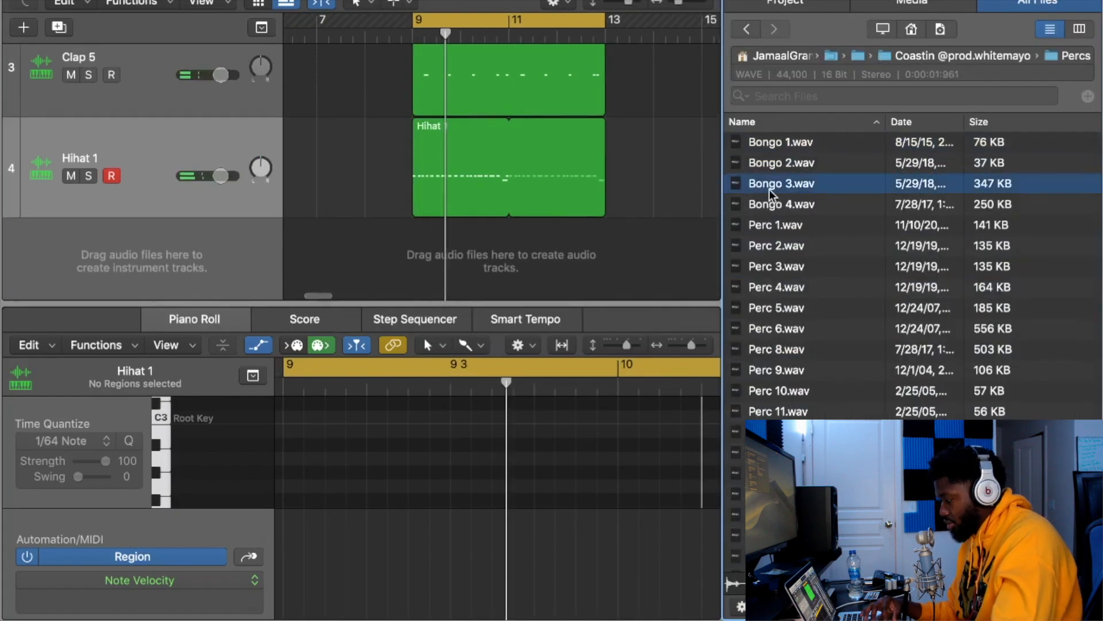
{"action": "left_click_drag", "start_coordinate": [769, 193], "coordinate": [253, 199]}
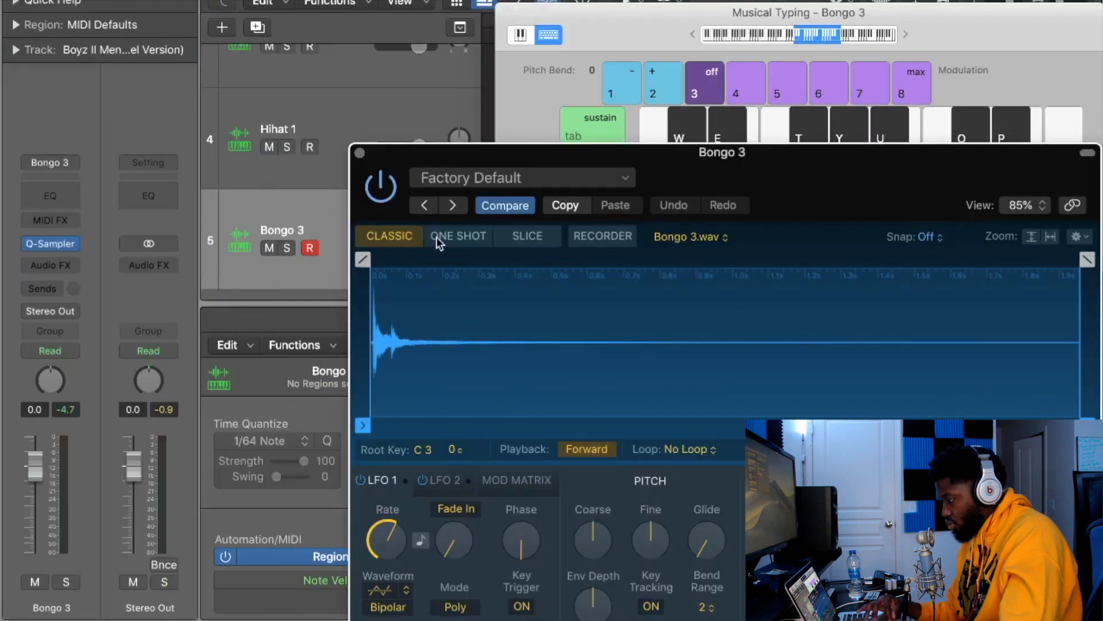
{"action": "left_click", "coordinate": [436, 236]}
{"action": "key", "text": "a"}
{"action": "key", "text": "a"}
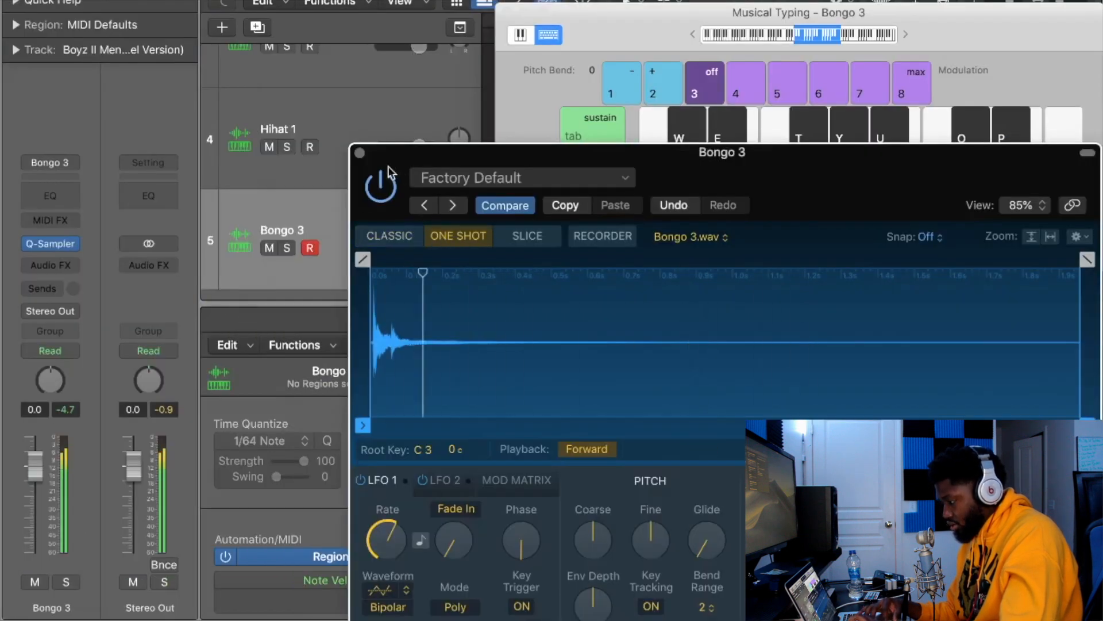
{"action": "left_click", "coordinate": [359, 153]}
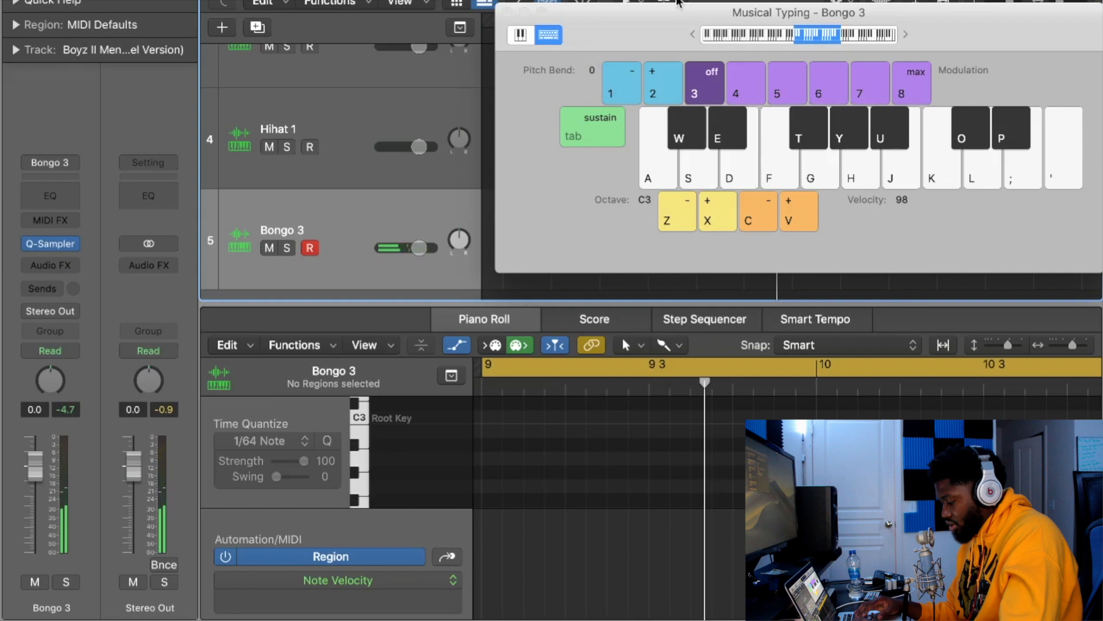
Move Musical Typing clear of the tracks and record a C3 bongo pattern over the cycle from bar 9
{"action": "key", "text": "super+k"}
{"action": "key", "text": "super+k"}
{"action": "left_click_drag", "start_coordinate": [672, 4], "coordinate": [382, 302]}
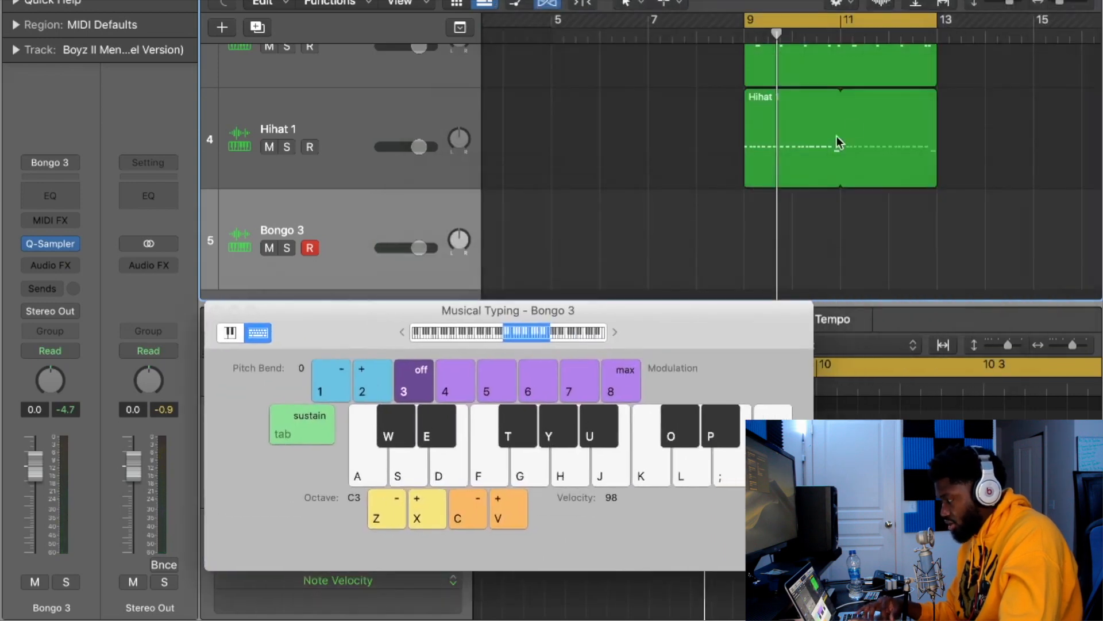
{"action": "left_click", "coordinate": [740, 39]}
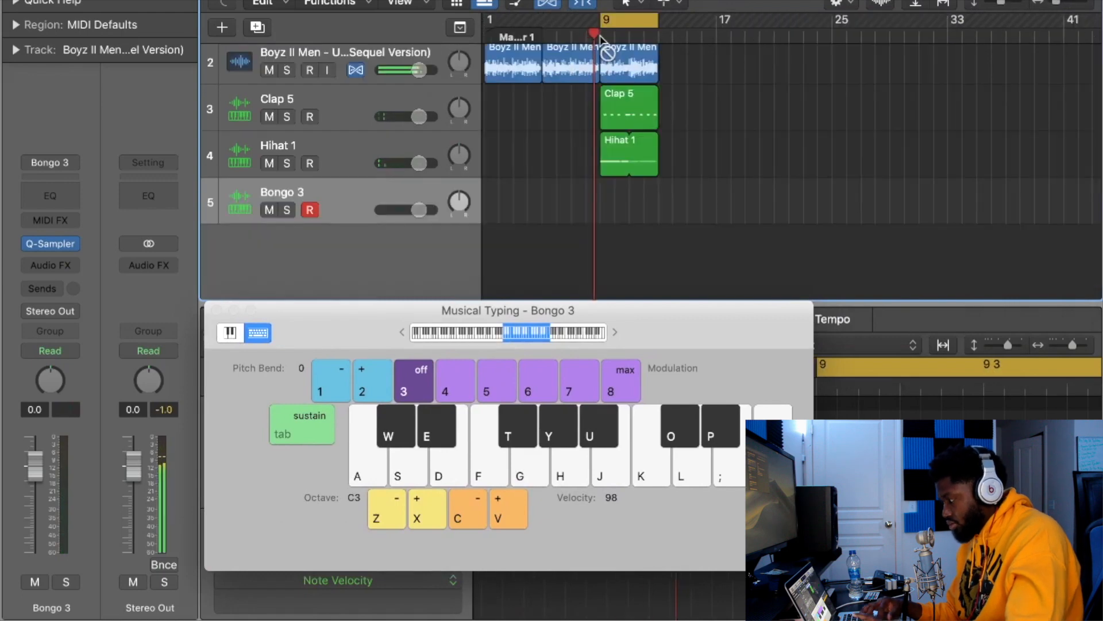
{"action": "key", "text": "a"}
{"action": "key", "text": "a"}
{"action": "key", "text": "a"}
{"action": "key", "text": "a"}
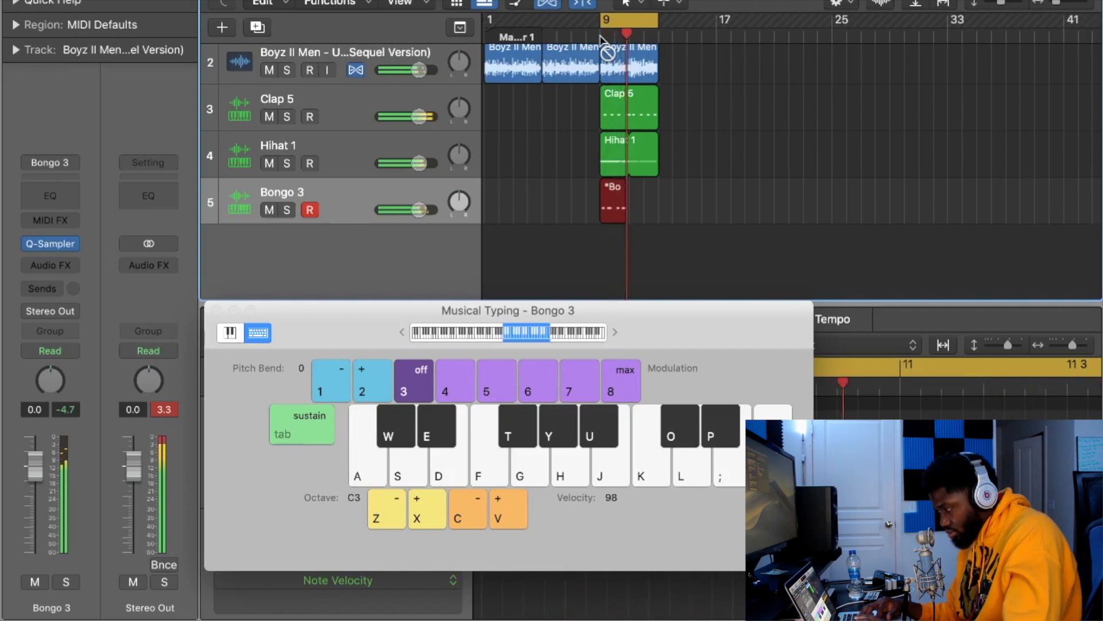
{"action": "key", "text": "a"}
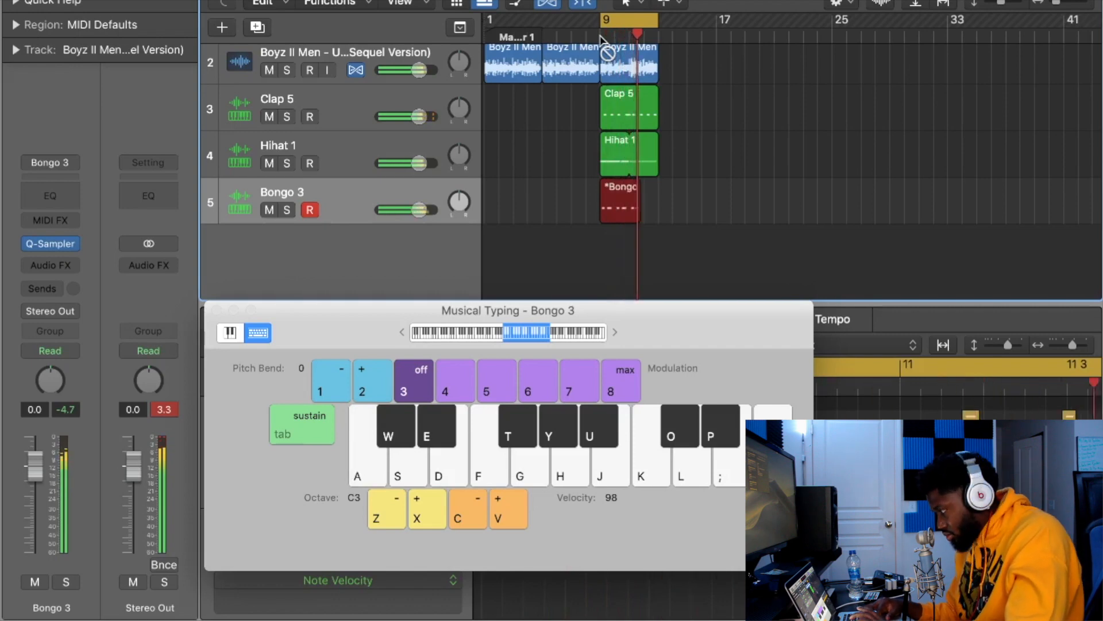
{"action": "key", "text": "space"}
{"action": "key", "text": "super+k"}
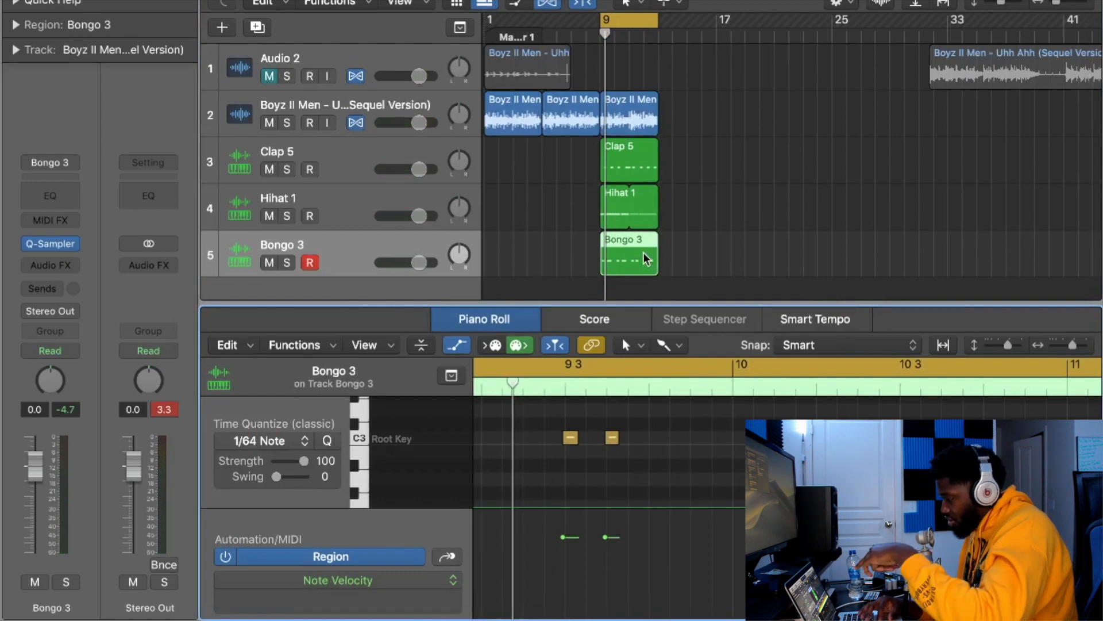
Open the Bongo 3 region in the Piano Roll and quantize all its notes to 1/16 Note
{"action": "key", "text": "e"}
{"action": "key", "text": "e"}
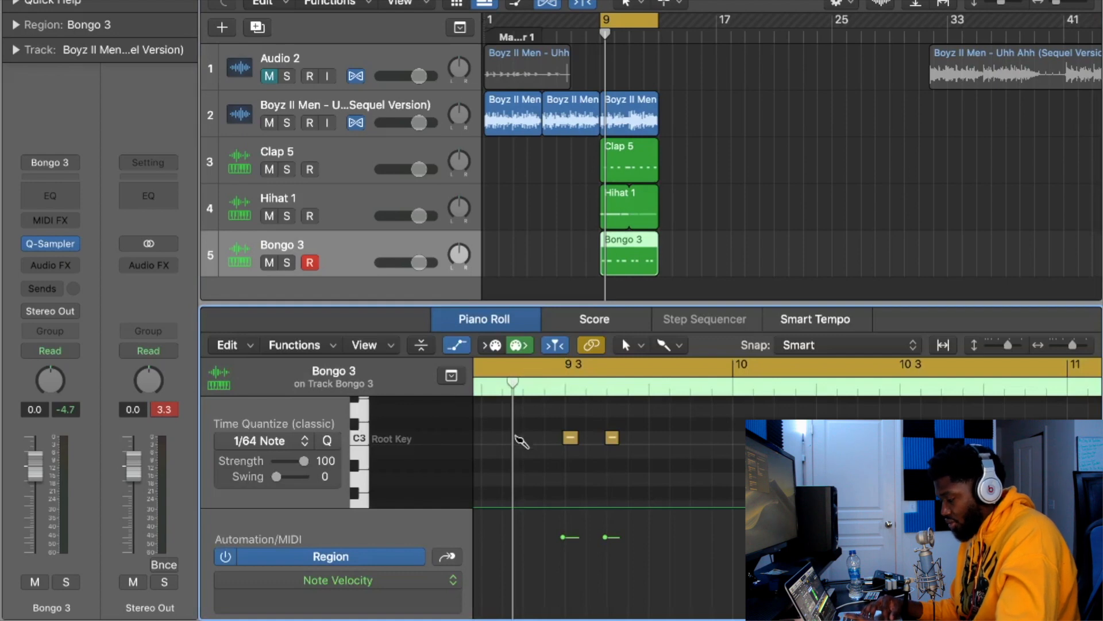
{"action": "key", "text": "super+a"}
{"action": "left_click", "coordinate": [330, 441]}
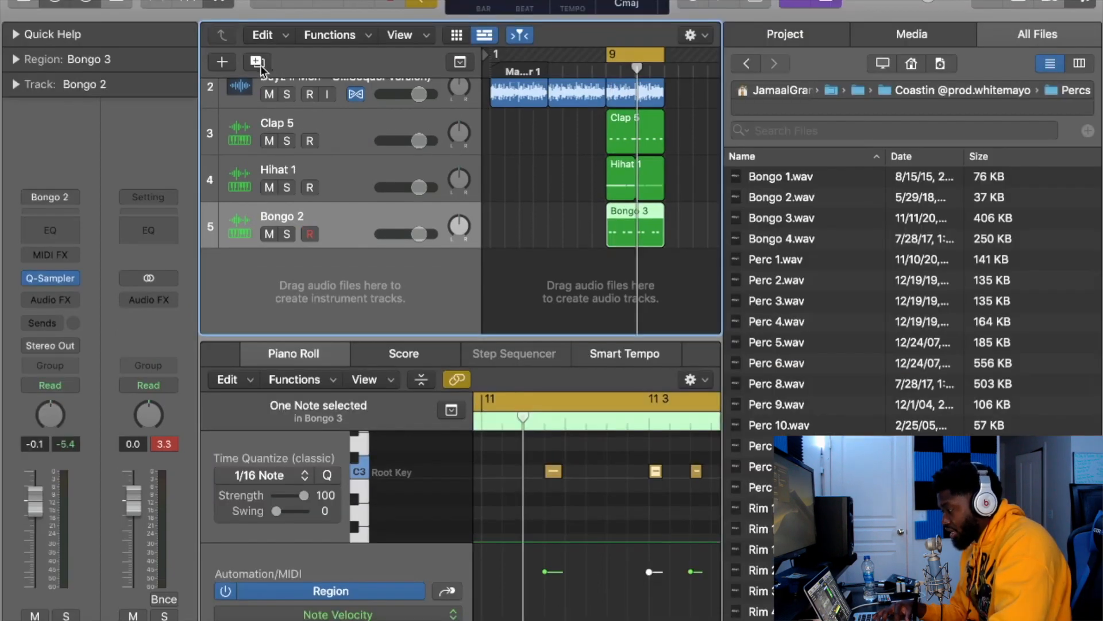
Duplicate the Bongo 2 track's settings for a new sampler track and record the [Kick] Hitter pattern on it from bar 9
{"action": "left_click", "coordinate": [258, 63]}
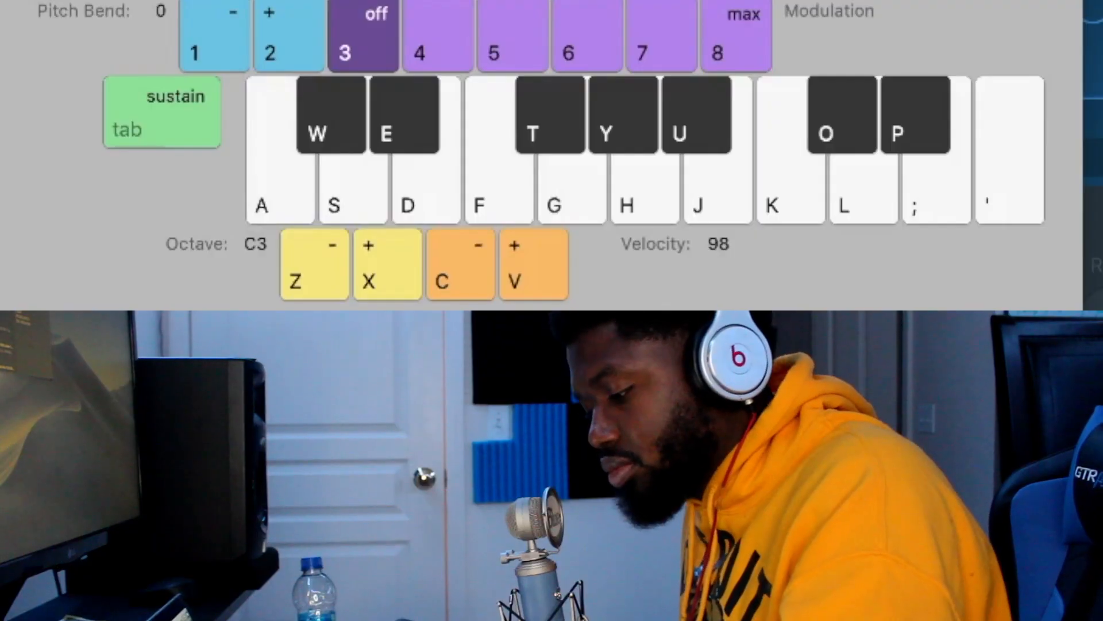
{"action": "key", "text": "a"}
{"action": "key", "text": "a"}
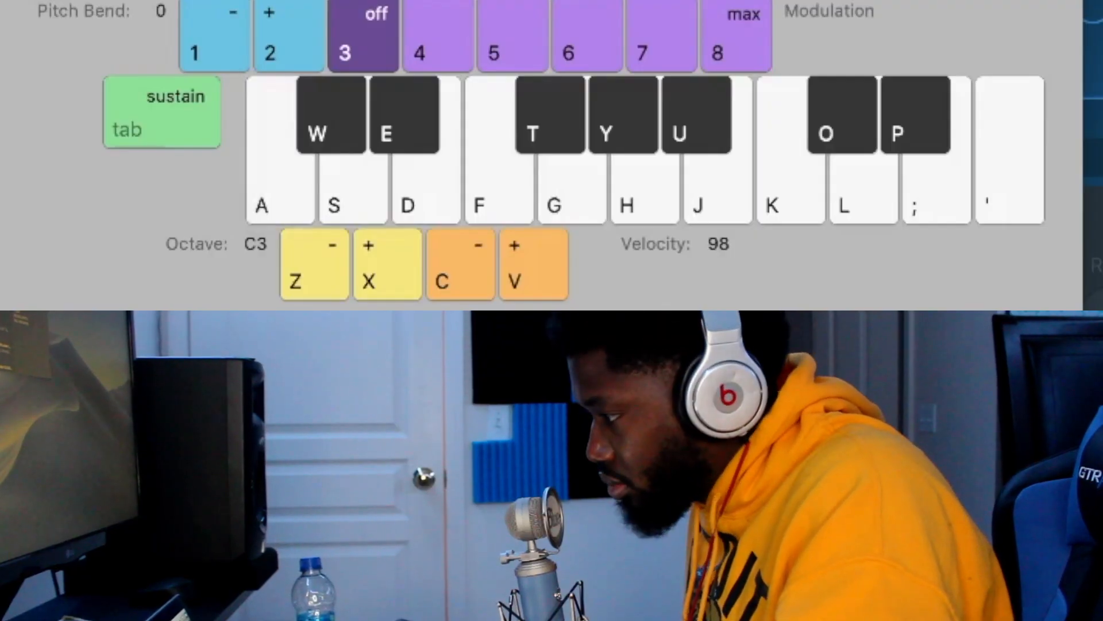
{"action": "key", "text": "a"}
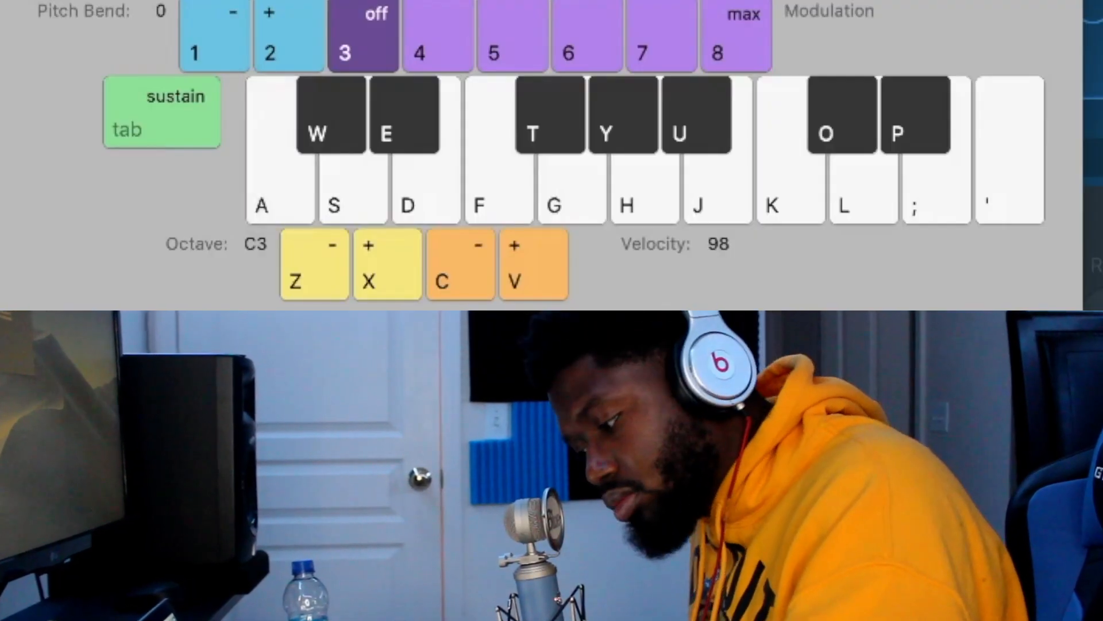
{"action": "key", "text": "a"}
{"action": "key", "text": "a"}
{"action": "key", "text": "a"}
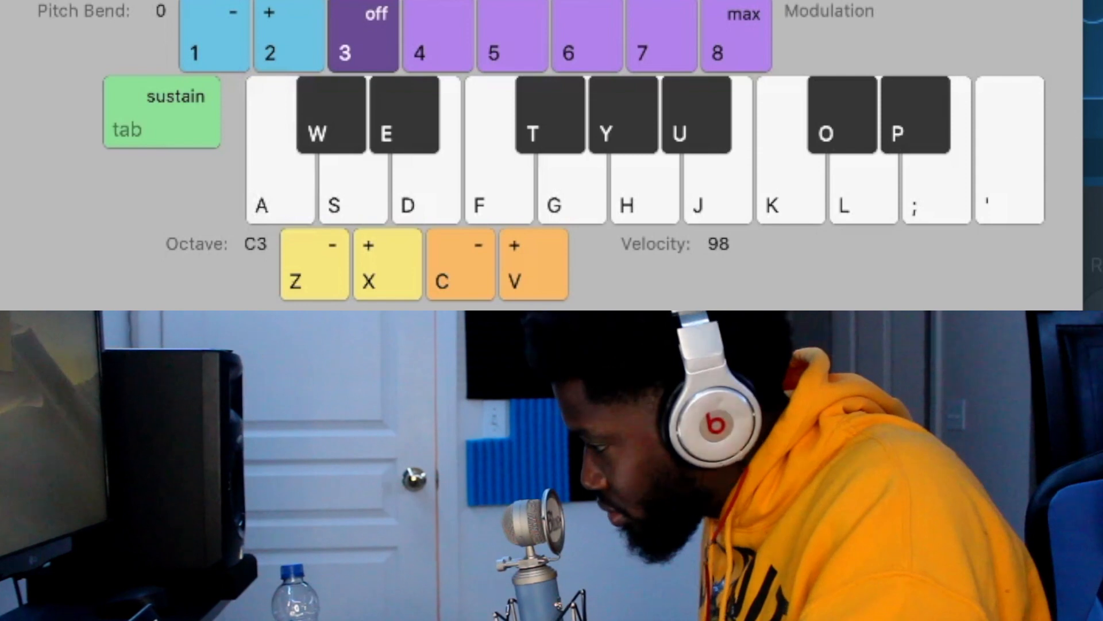
{"action": "key", "text": "a"}
{"action": "key", "text": "a"}
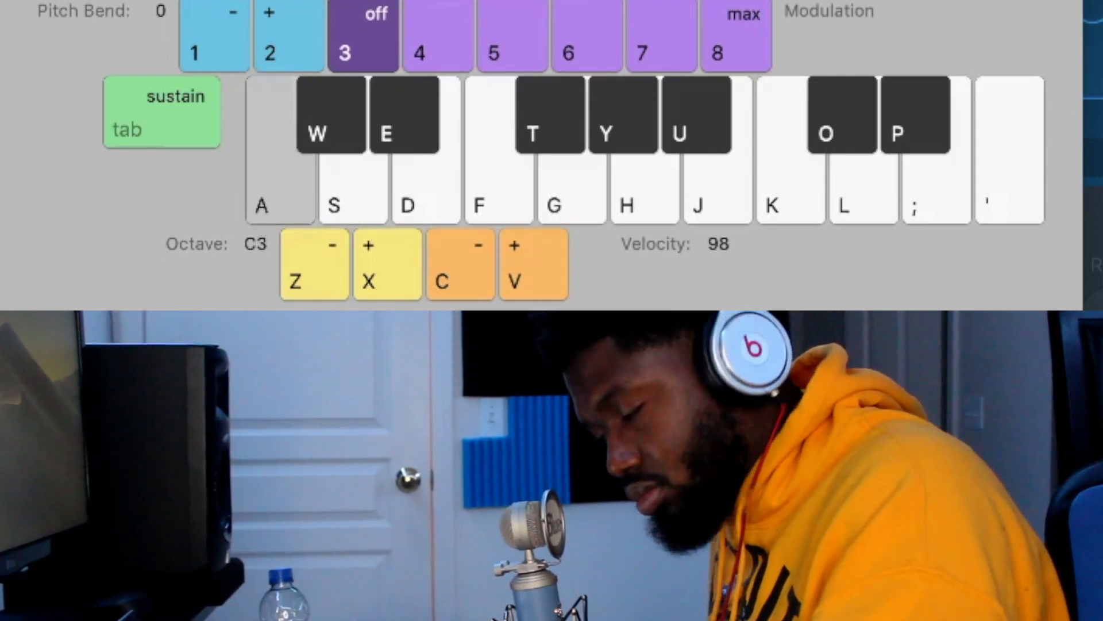
{"action": "key", "text": "a"}
{"action": "key", "text": "a"}
{"action": "key", "text": "a"}
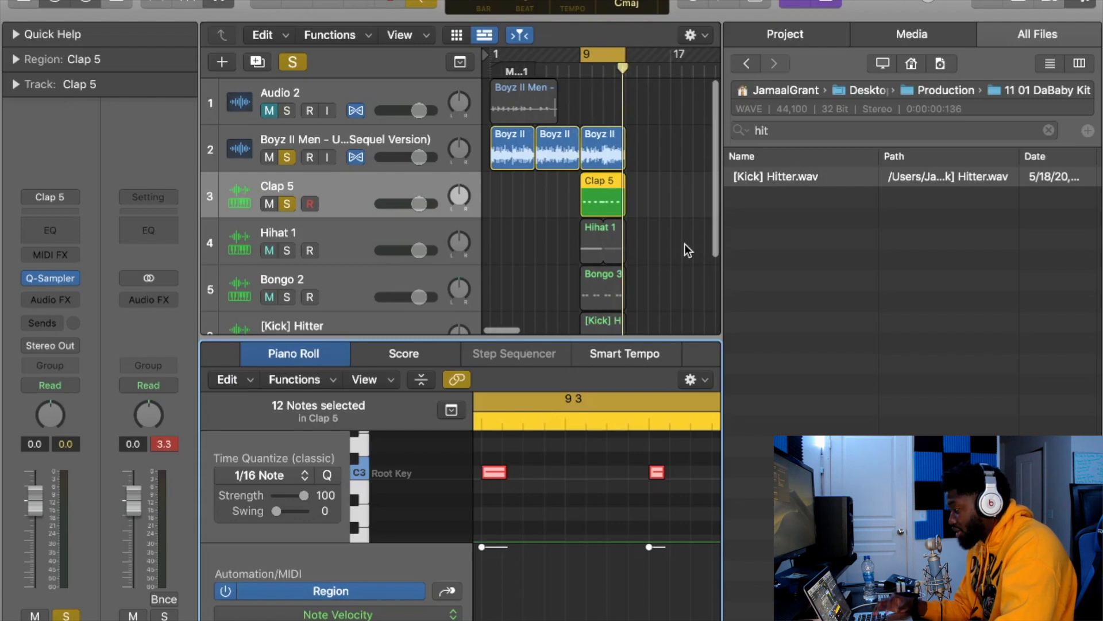
Set Time Quantize to 1/32 Note and add four 1/32 notes to Clap 5 leading into the clap just before bar 11
{"action": "left_click", "coordinate": [1092, 4]}
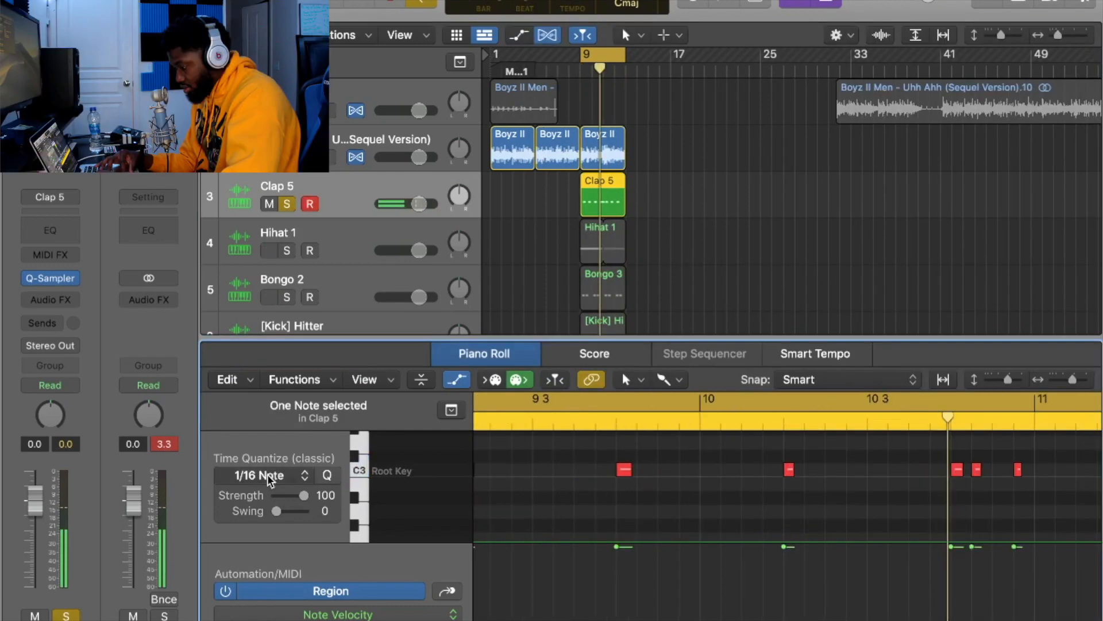
{"action": "left_click", "coordinate": [266, 474]}
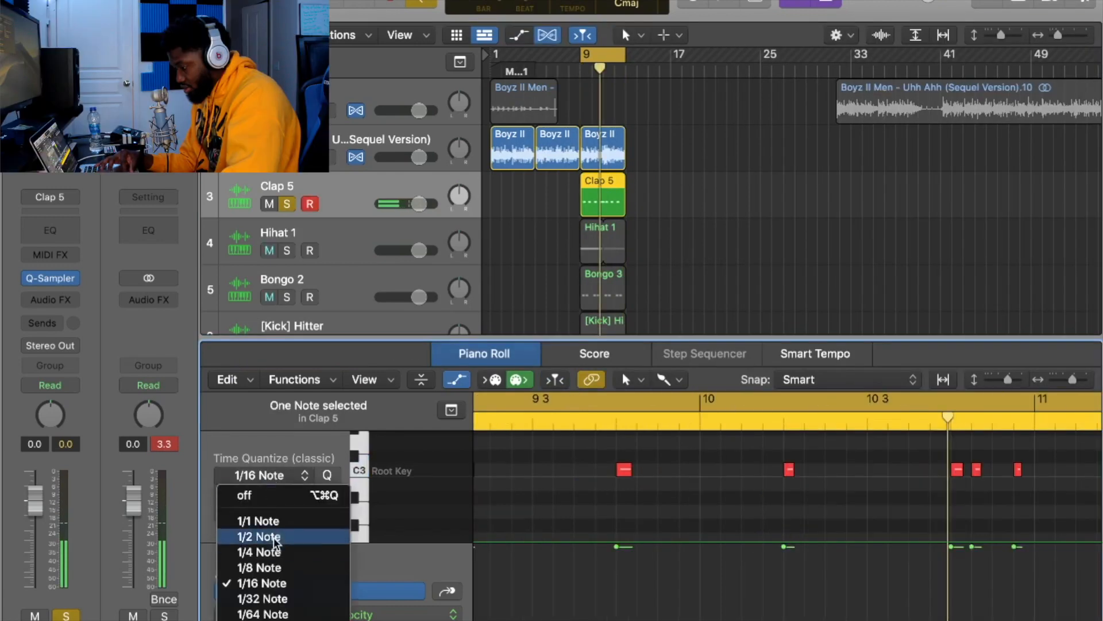
{"action": "left_click", "coordinate": [262, 598]}
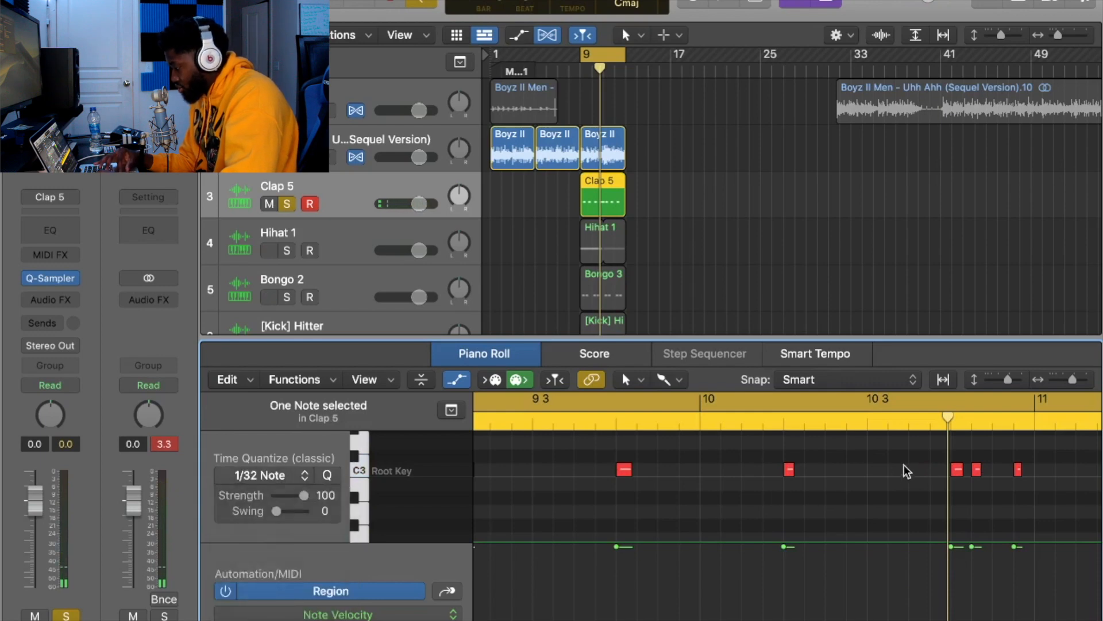
{"action": "left_click", "coordinate": [923, 476]}
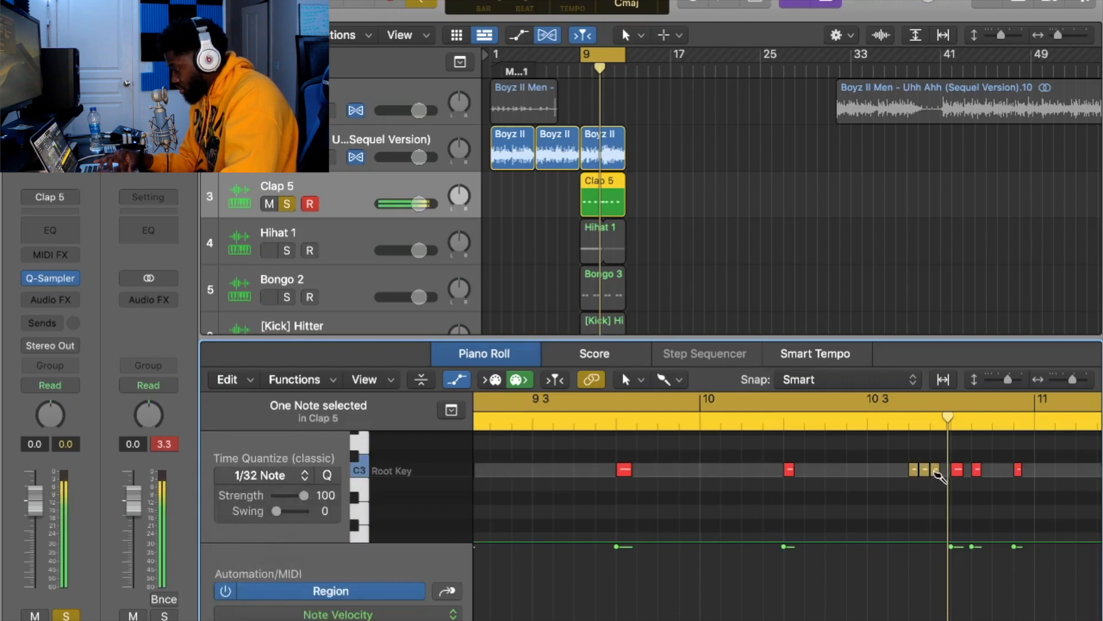
{"action": "left_click", "coordinate": [944, 480]}
{"action": "key", "text": "space"}
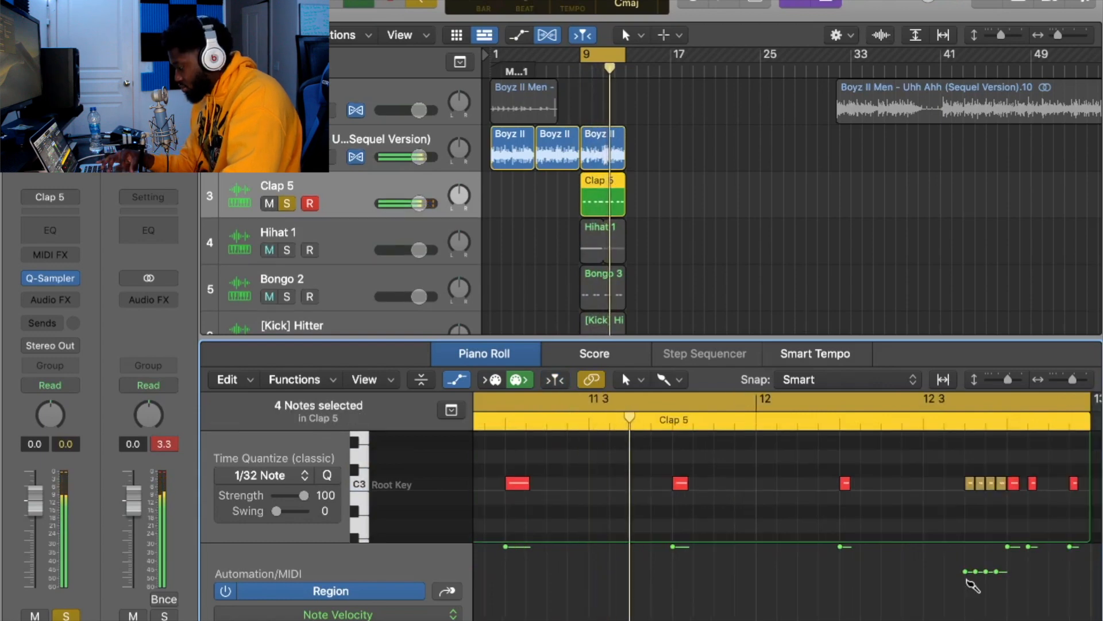
Adjust the Note Velocity of the 1/32 clap rolls in bars 10 and 12 of the Clap 5 region
{"action": "left_click_drag", "start_coordinate": [967, 580], "coordinate": [998, 560]}
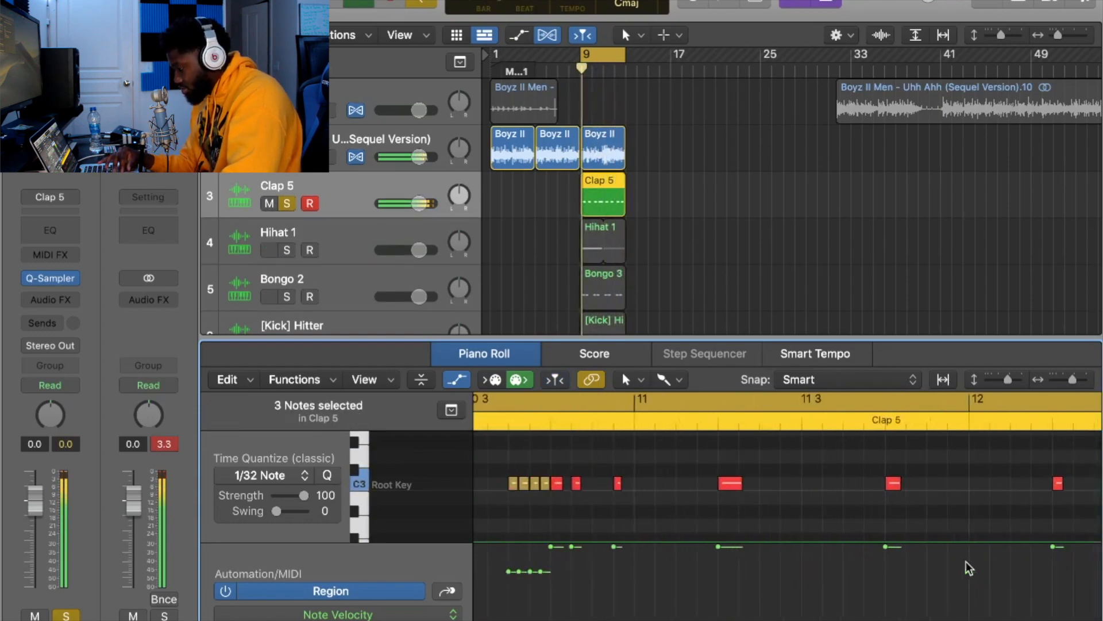
{"action": "left_click_drag", "start_coordinate": [562, 618], "coordinate": [611, 554]}
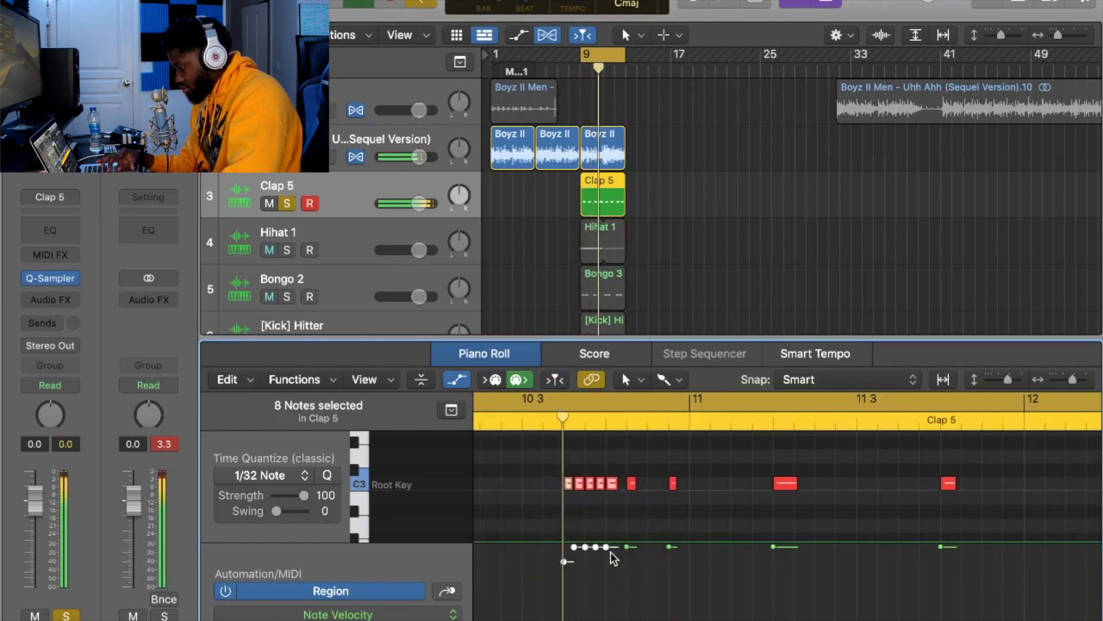
{"action": "mouse_move", "coordinate": [582, 550]}
{"action": "left_mouse_down"}
{"action": "mouse_move", "coordinate": [587, 565]}
{"action": "mouse_move", "coordinate": [575, 556]}
{"action": "mouse_move", "coordinate": [586, 556]}
{"action": "mouse_move", "coordinate": [566, 584]}
{"action": "mouse_move", "coordinate": [572, 564]}
{"action": "mouse_move", "coordinate": [596, 555]}
{"action": "left_mouse_up"}
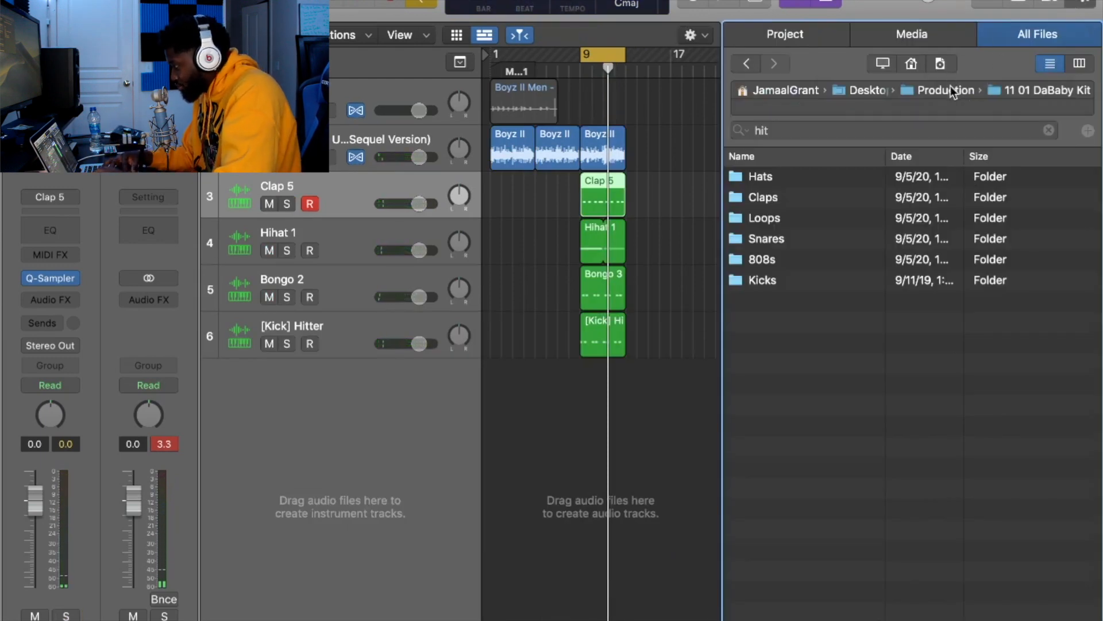
Load stomp.wav onto a new sampler track and record a stomp pattern with it from bar 9 across the four-bar cycle
{"action": "left_click", "coordinate": [951, 89]}
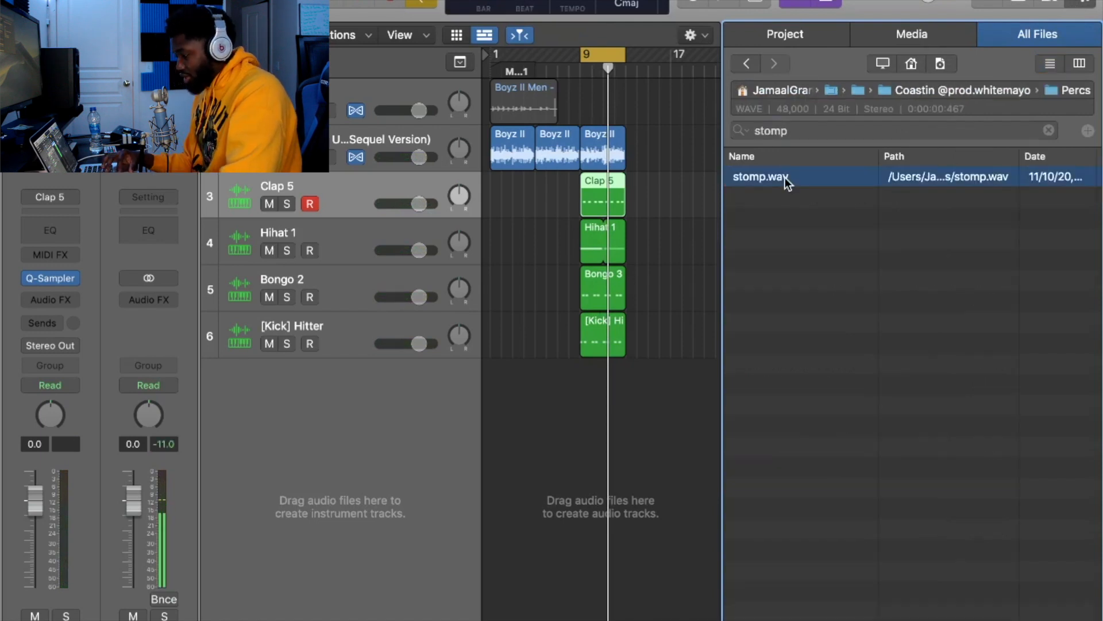
{"action": "left_click_drag", "start_coordinate": [785, 178], "coordinate": [390, 362]}
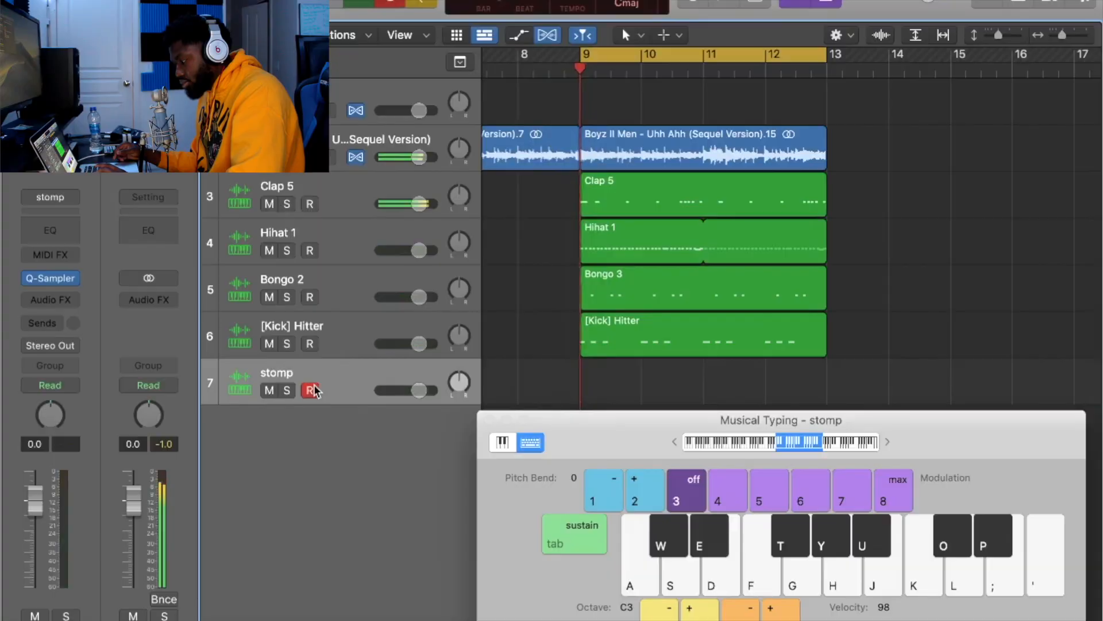
{"action": "key", "text": "a"}
{"action": "key", "text": "a"}
{"action": "key", "text": "a"}
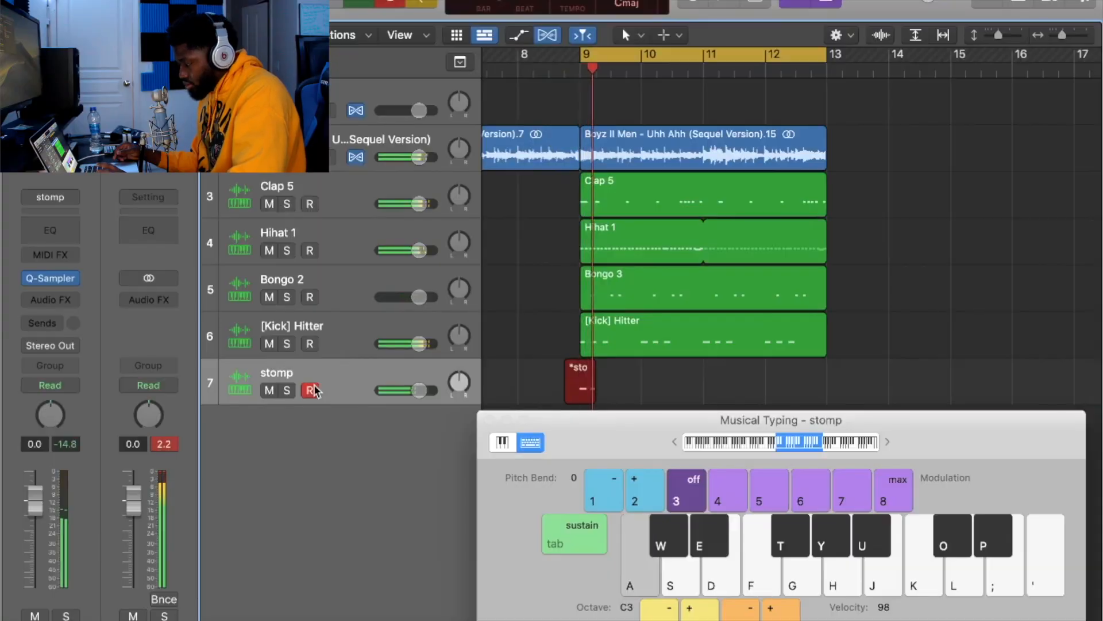
{"action": "key", "text": "a"}
{"action": "key", "text": "a"}
{"action": "key", "text": "a"}
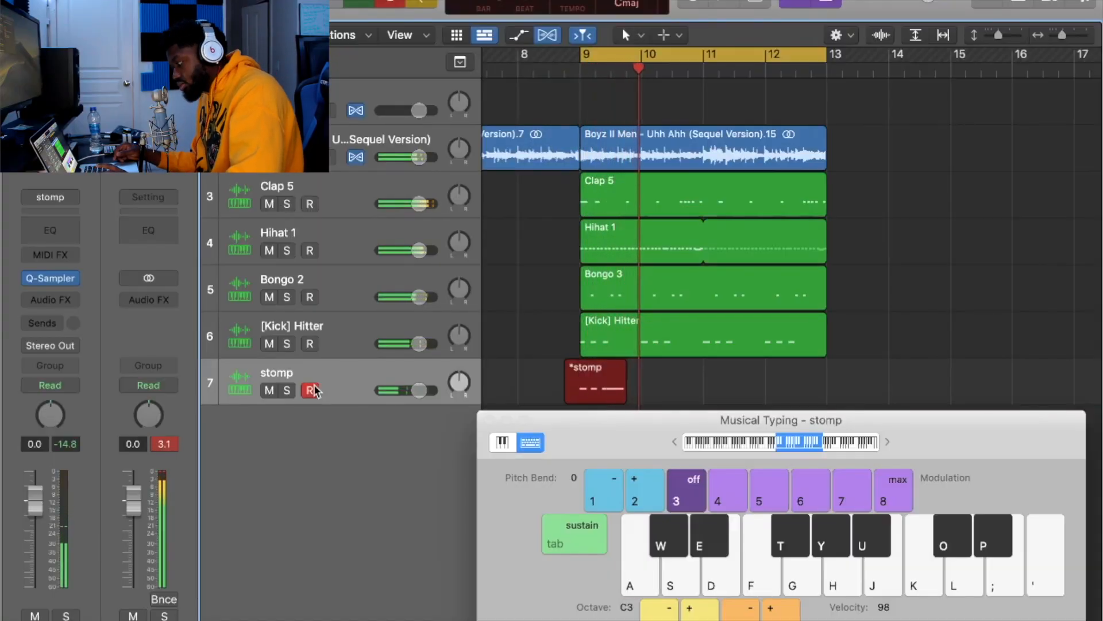
{"action": "key", "text": "a"}
{"action": "key", "text": "a"}
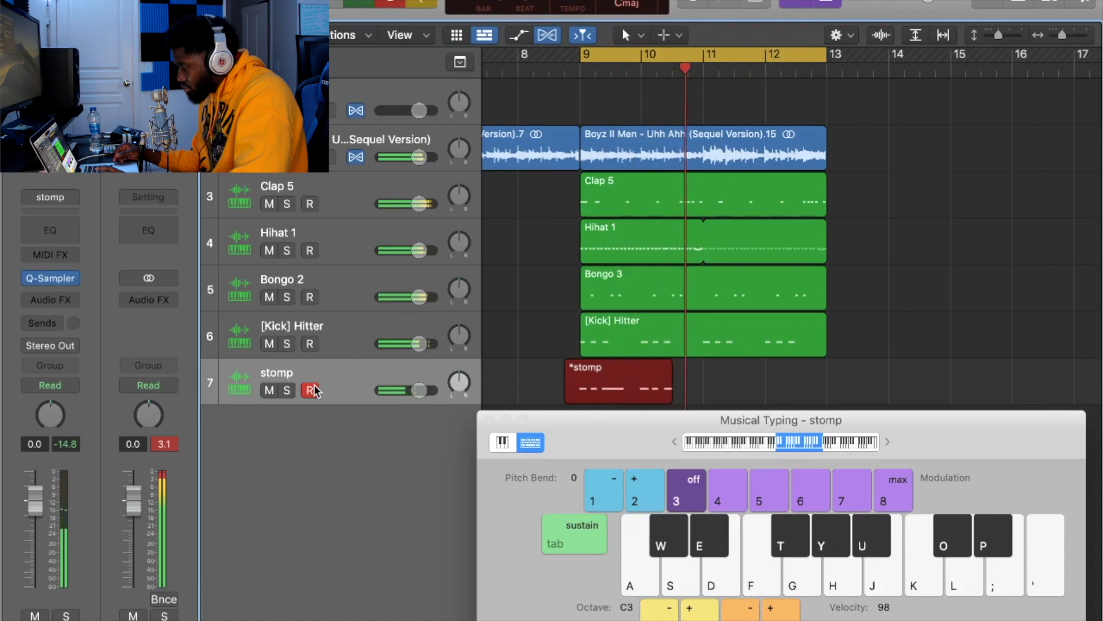
{"action": "key", "text": "a"}
{"action": "key", "text": "a"}
{"action": "key", "text": "a"}
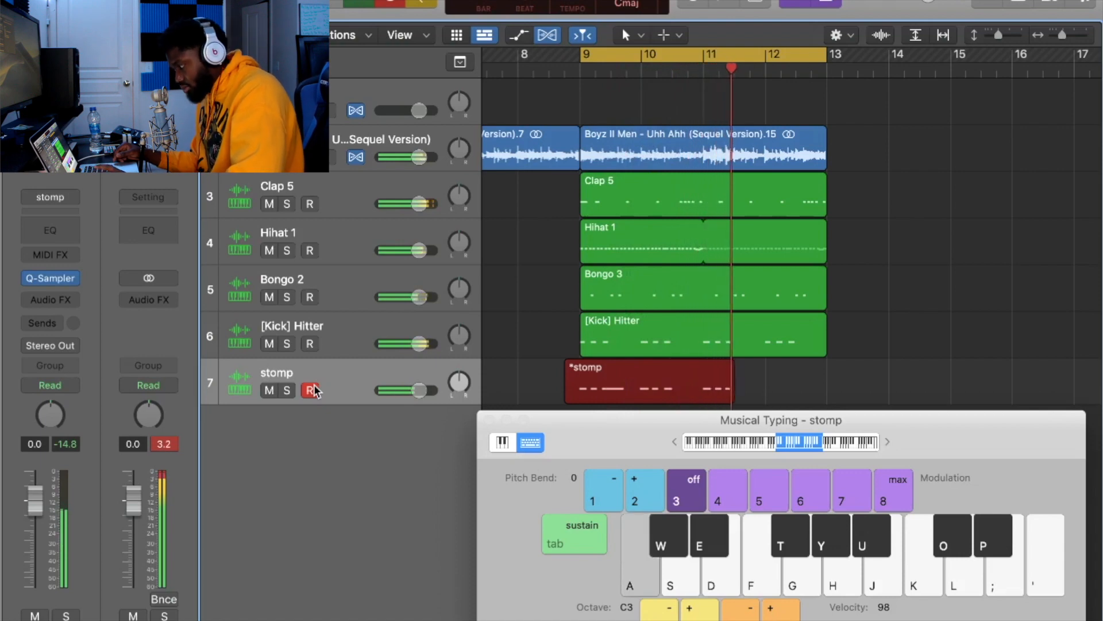
{"action": "key", "text": "a"}
{"action": "key", "text": "a"}
{"action": "key", "text": "a"}
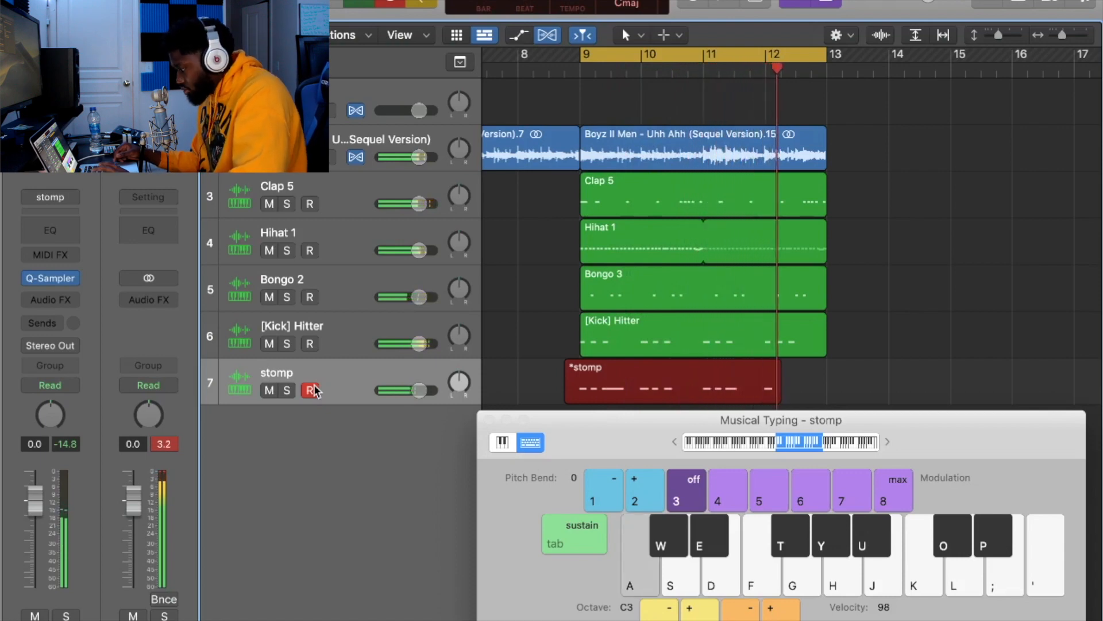
{"action": "key", "text": "space"}
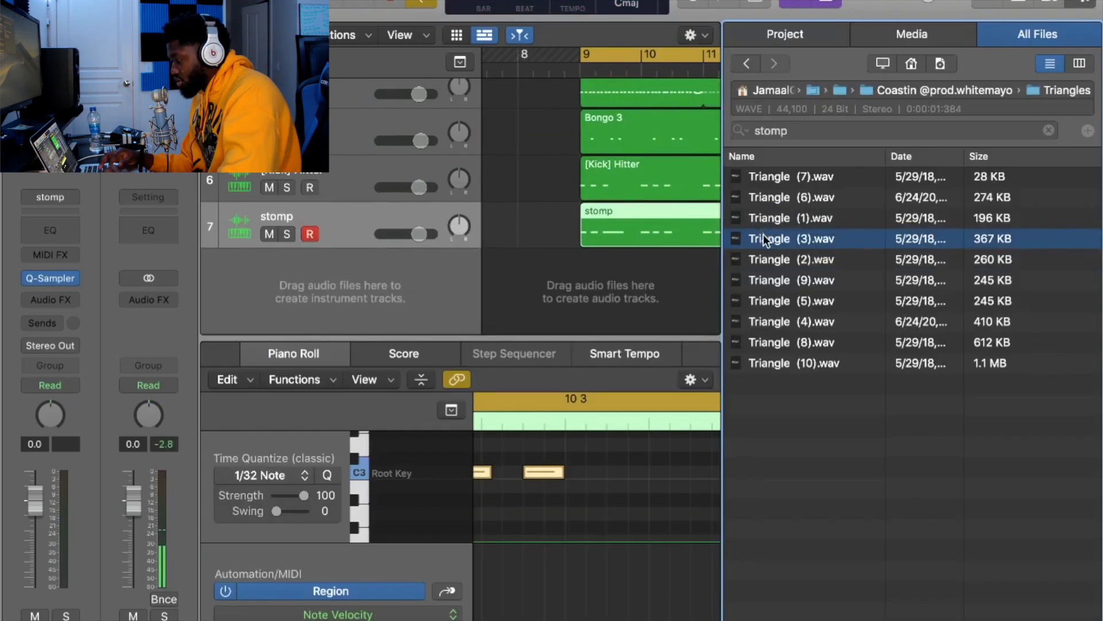
Load Triangle (3).wav onto a new sampler track and record a sparse triangle pattern on it within bars 9 to 13
{"action": "left_click_drag", "start_coordinate": [764, 234], "coordinate": [440, 272]}
{"action": "key", "text": "a"}
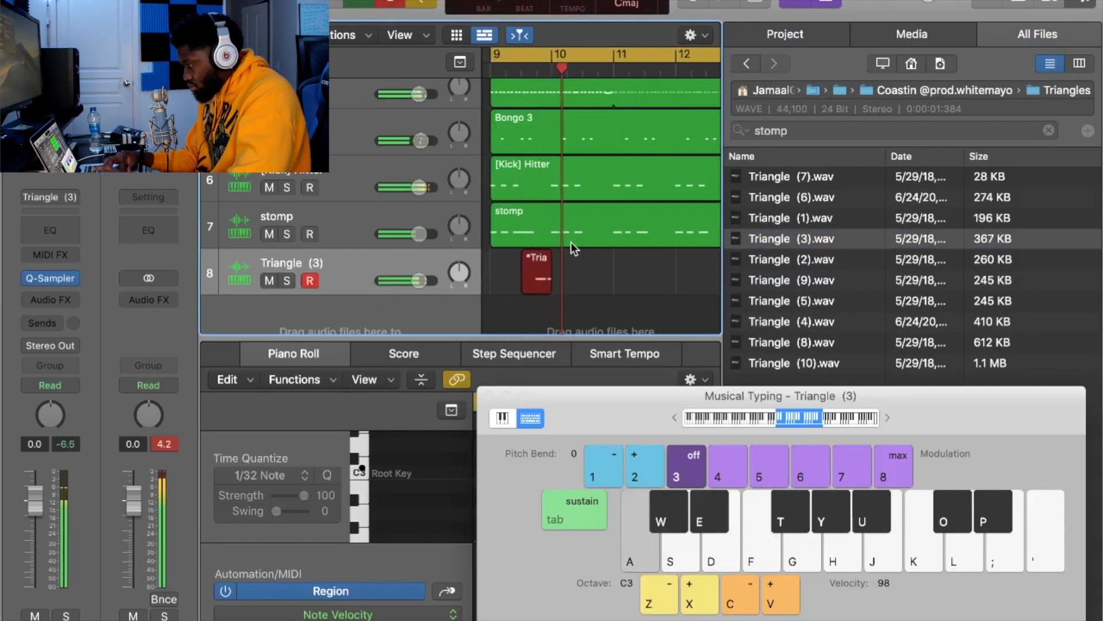
{"action": "key", "text": "a"}
{"action": "key", "text": "a"}
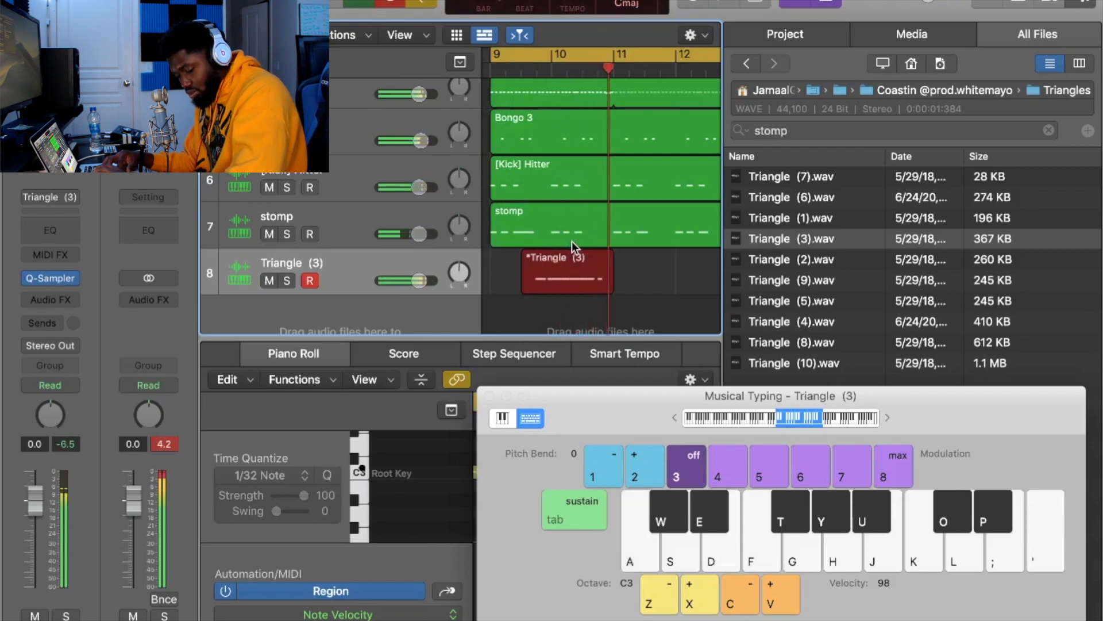
{"action": "key", "text": "a"}
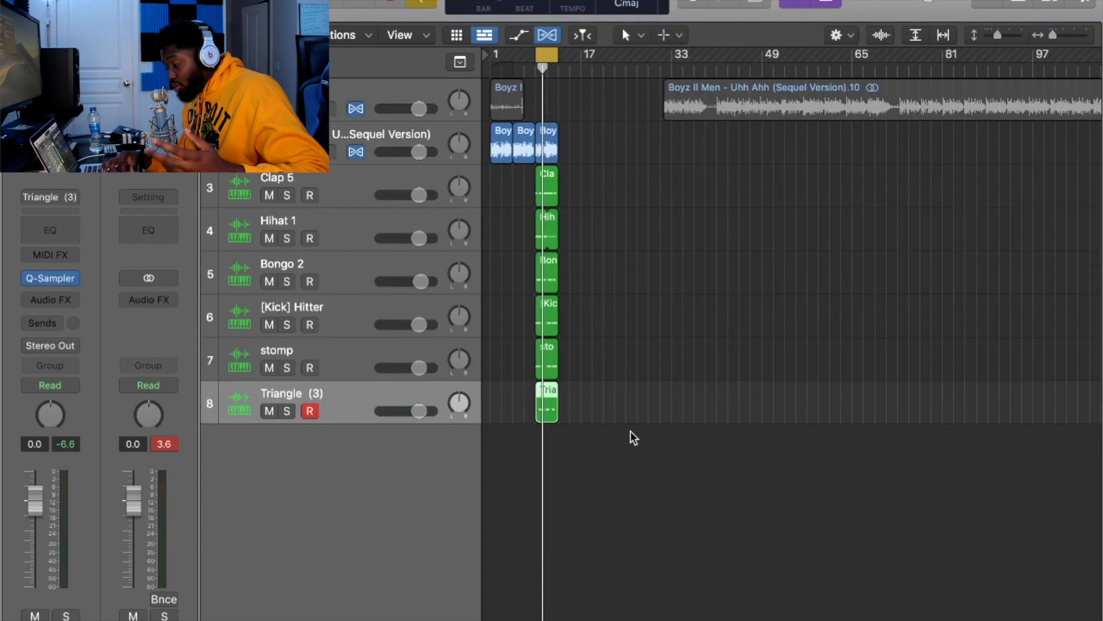
Select the clap, hi-hat, bongo, kick, stomp and triangle regions at bar 9 and copy them to bar 5
{"action": "key", "text": "super+Right"}
{"action": "key", "text": "super+Right"}
{"action": "key", "text": "super+Right"}
{"action": "key", "text": "super+Right"}
{"action": "key", "text": "super+Right"}
{"action": "scroll", "coordinate": [632, 438], "scroll_direction": "left", "scroll_amount": 4}
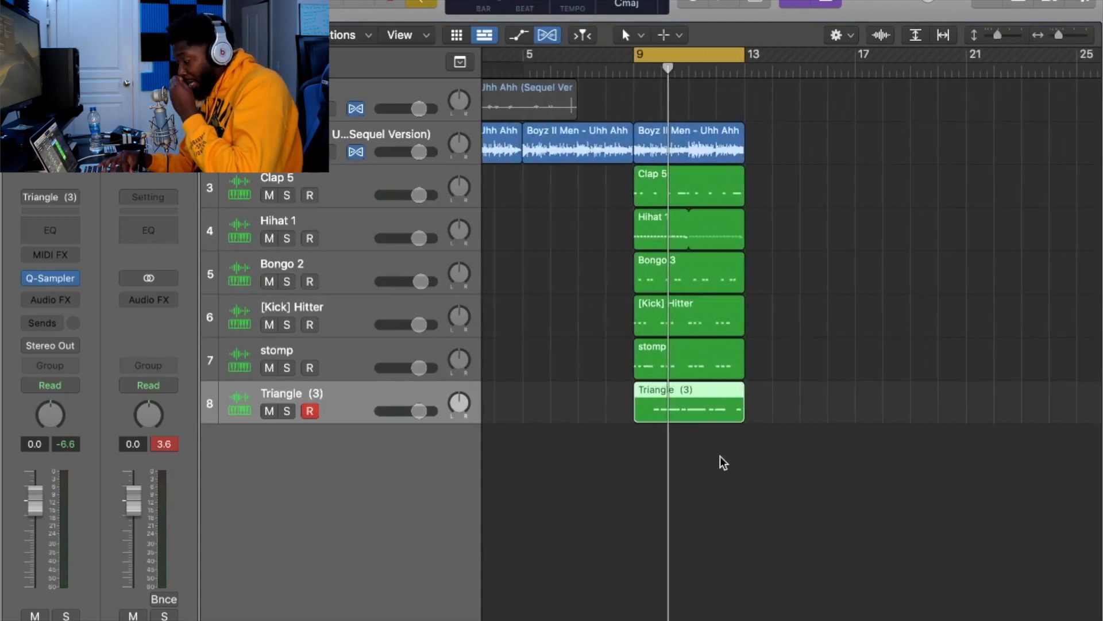
{"action": "left_click_drag", "start_coordinate": [718, 464], "coordinate": [642, 205]}
{"action": "scroll", "coordinate": [643, 205], "scroll_direction": "left", "scroll_amount": 3}
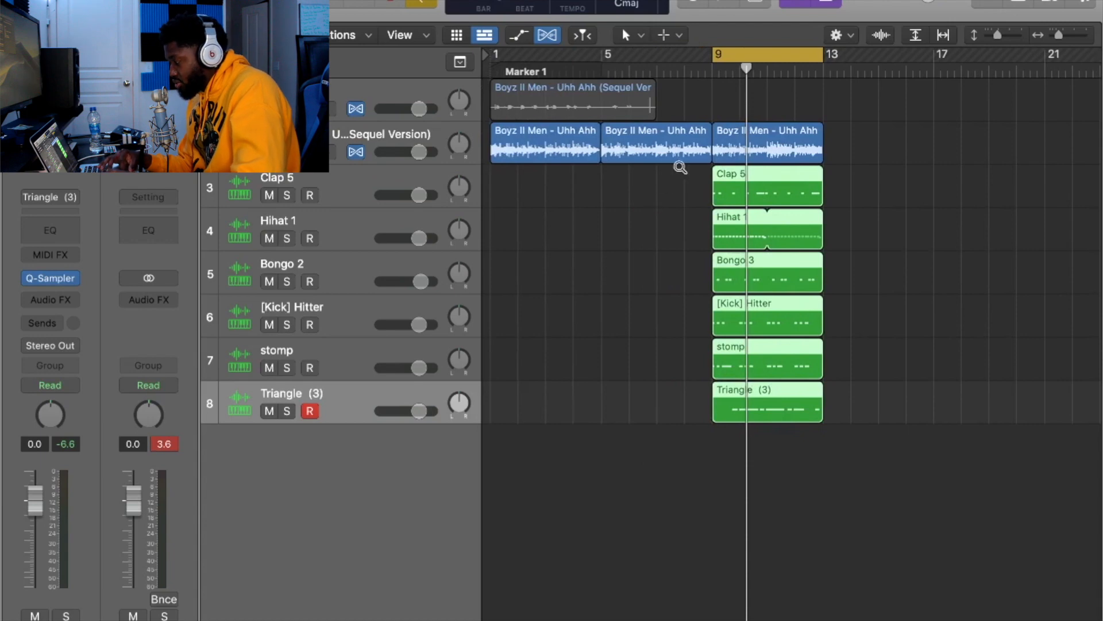
{"action": "left_click_drag", "start_coordinate": [732, 182], "coordinate": [628, 192]}
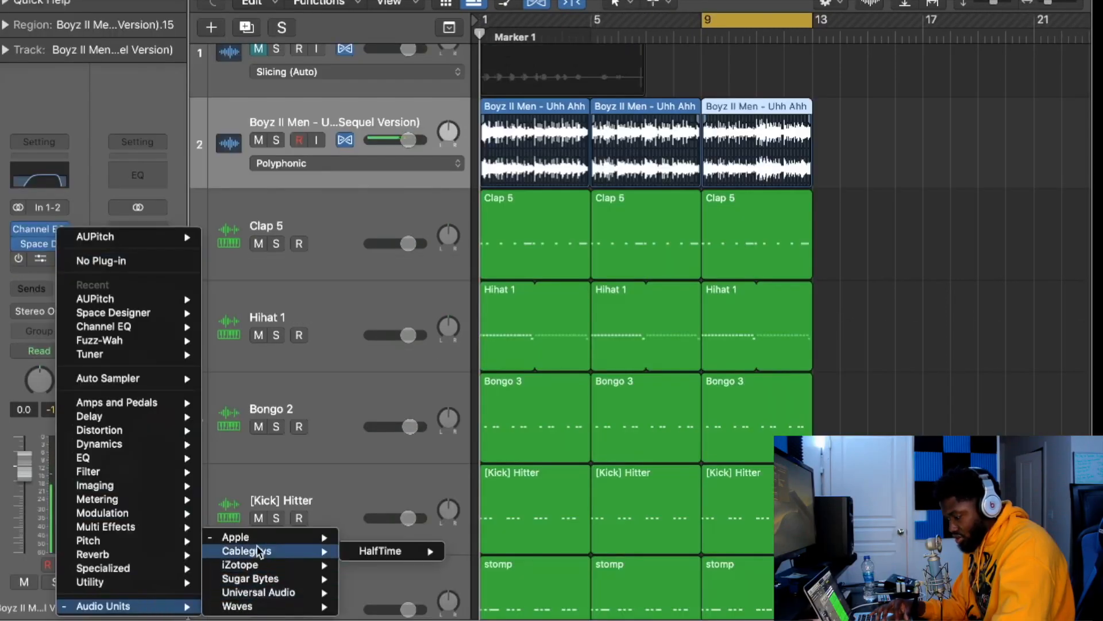
Insert a stereo AUNewPitch on the Boyz II Men sample track with Pitch Scale at about 61 cents, and close the plug-in windows
{"action": "mouse_move", "coordinate": [276, 615]}
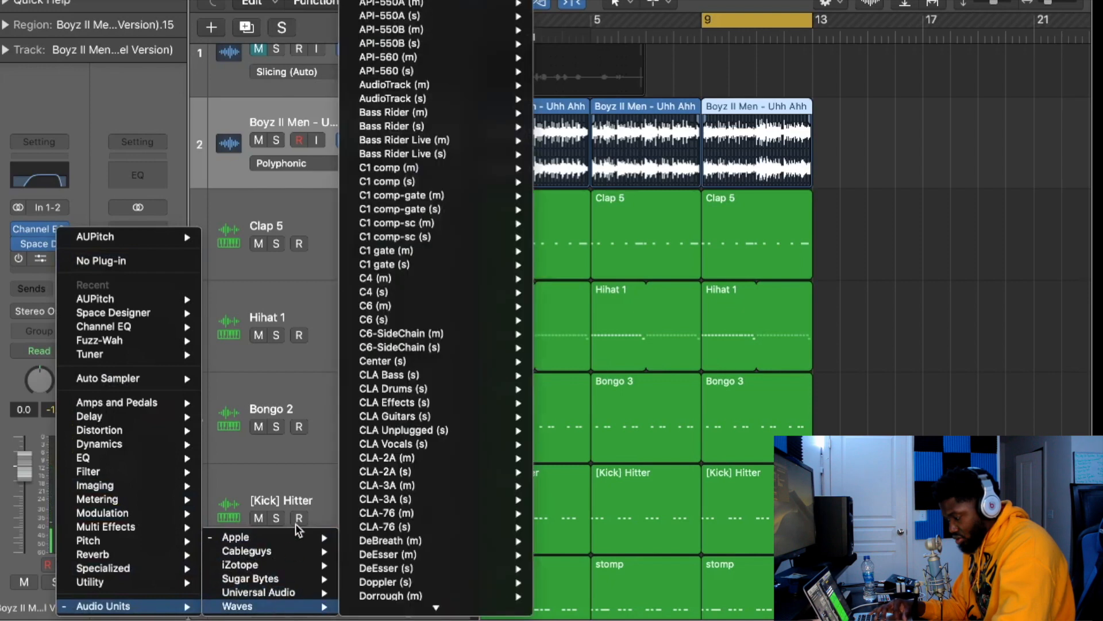
{"action": "mouse_move", "coordinate": [298, 540]}
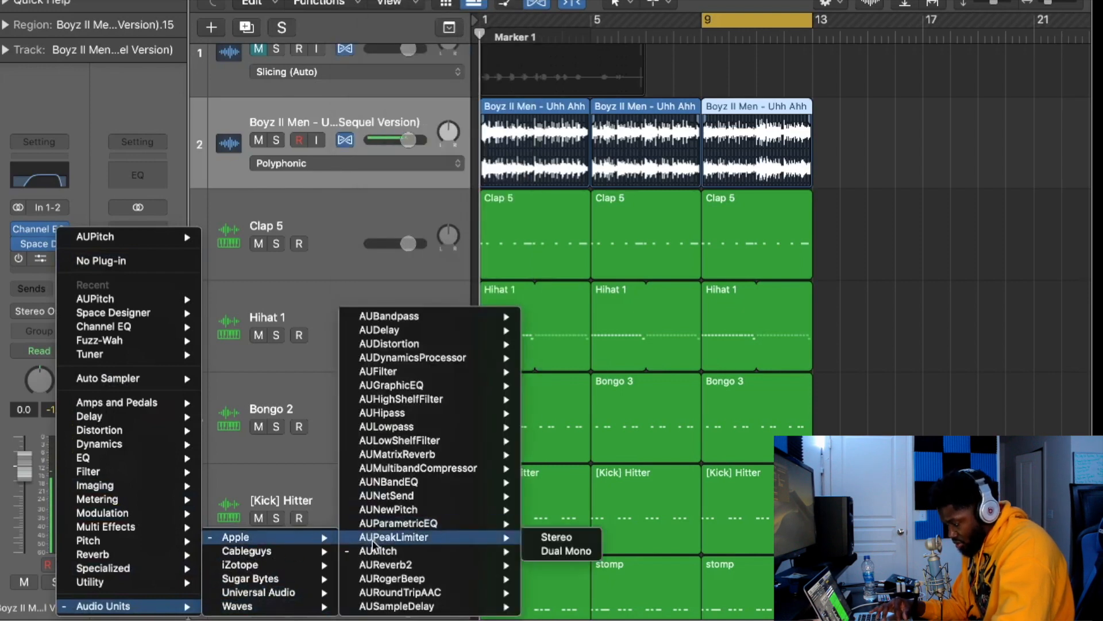
{"action": "mouse_move", "coordinate": [383, 549]}
{"action": "mouse_move", "coordinate": [421, 510]}
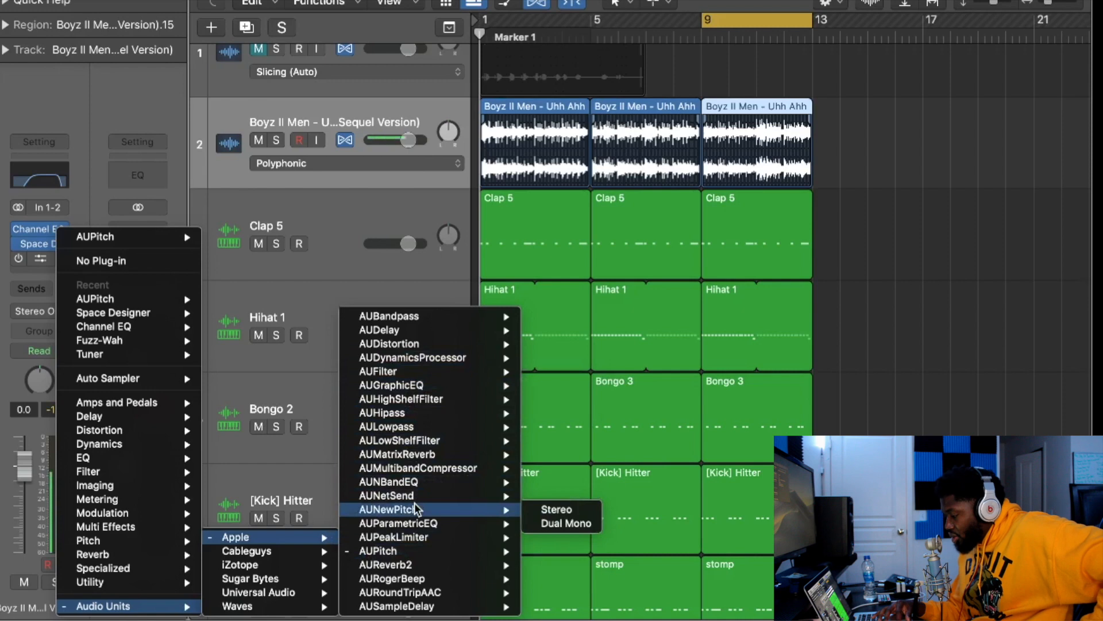
{"action": "left_click", "coordinate": [545, 509]}
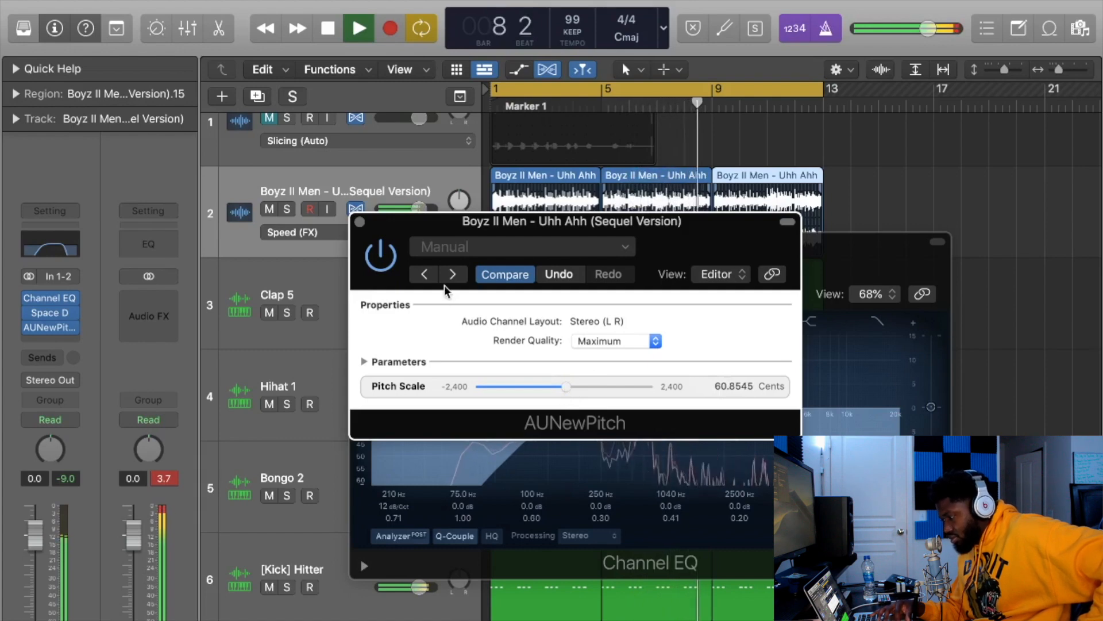
{"action": "left_click", "coordinate": [358, 222]}
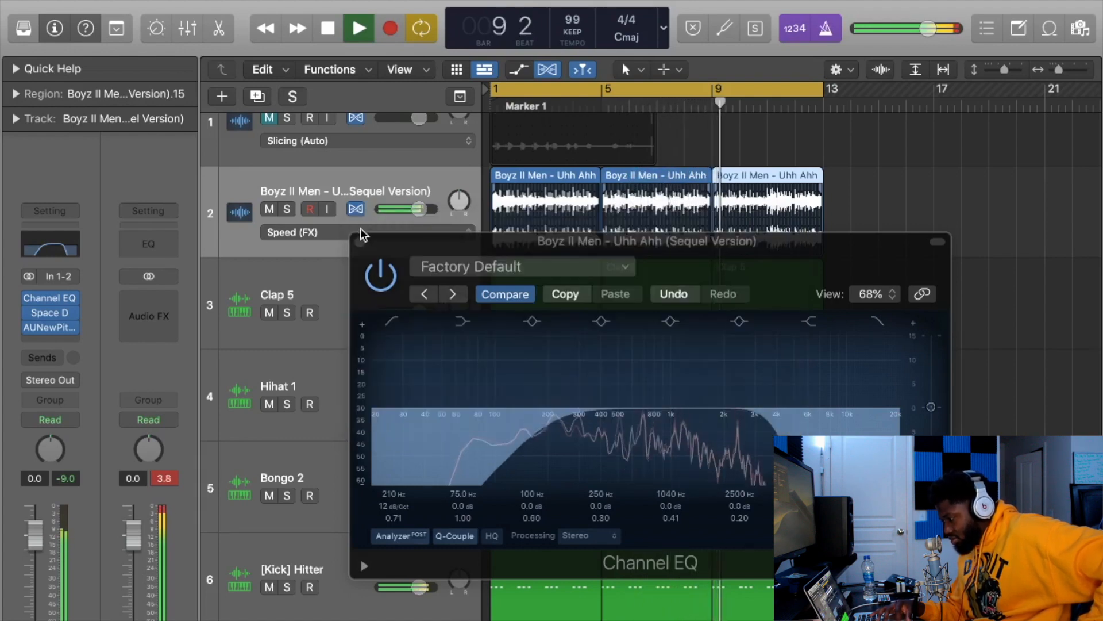
{"action": "left_click", "coordinate": [361, 243]}
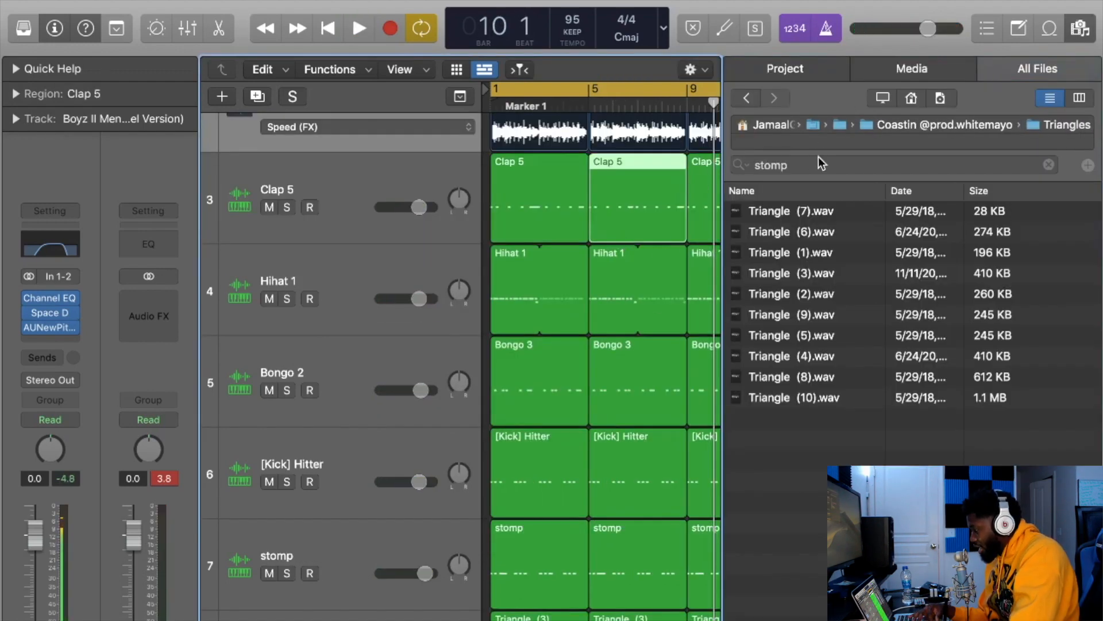
Load Short Spinz-24b.wav from the FLINT WAVE DRUM KIT 808s folder onto a new sampler track and audition its notes
{"action": "left_click", "coordinate": [818, 73]}
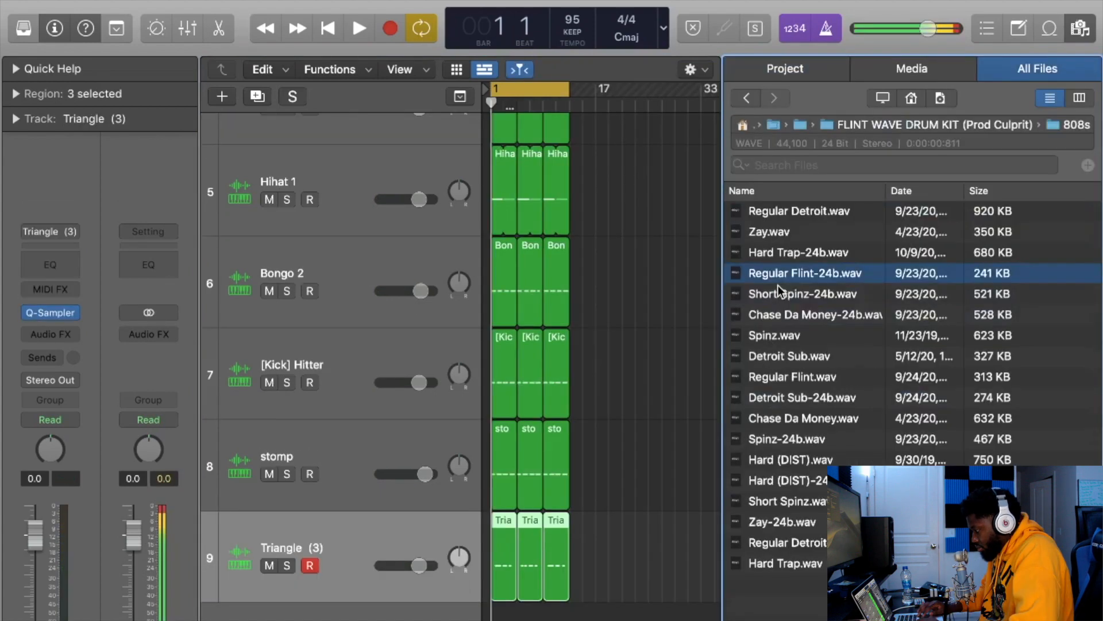
{"action": "left_click", "coordinate": [778, 286]}
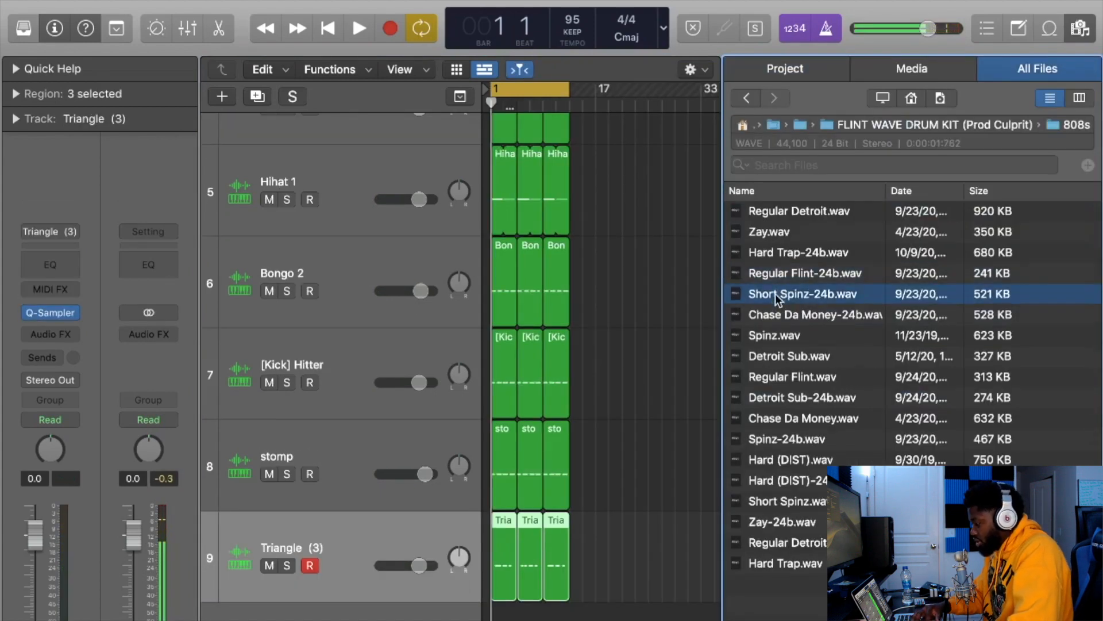
{"action": "left_click_drag", "start_coordinate": [774, 295], "coordinate": [575, 337]}
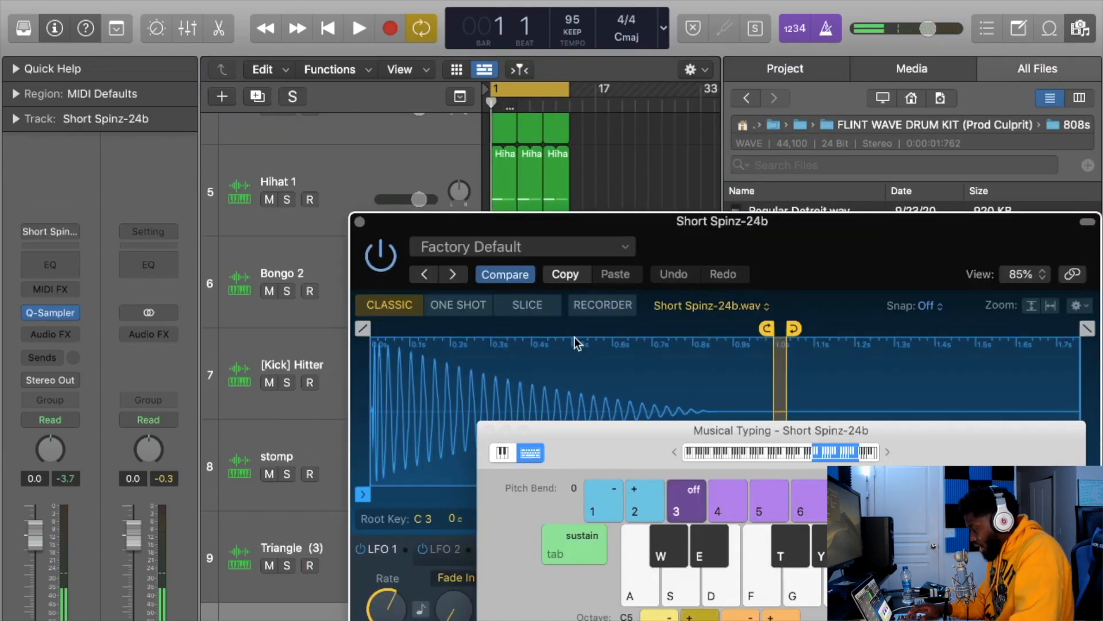
{"action": "key", "text": "k"}
{"action": "key", "text": "k"}
{"action": "key", "text": "k"}
{"action": "key", "text": "k"}
{"action": "key", "text": "k"}
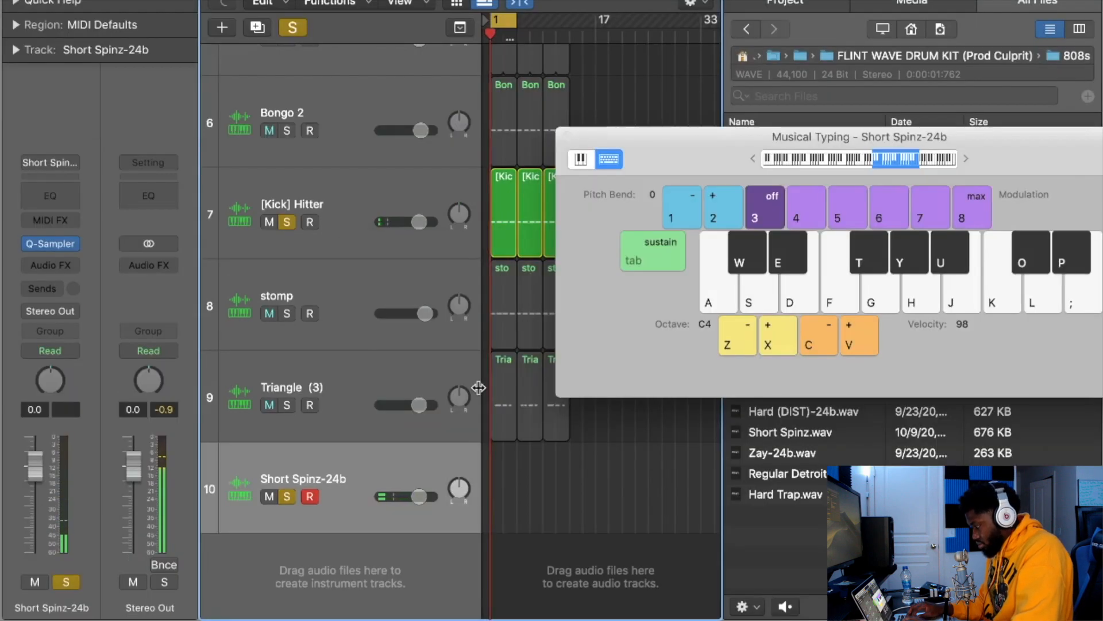
Record a rising 808 melody on the Short Spinz-24b track over bars 1 to 5, following the soloed kick, in octave C4
{"action": "key", "text": "o"}
{"action": "key", "text": "p"}
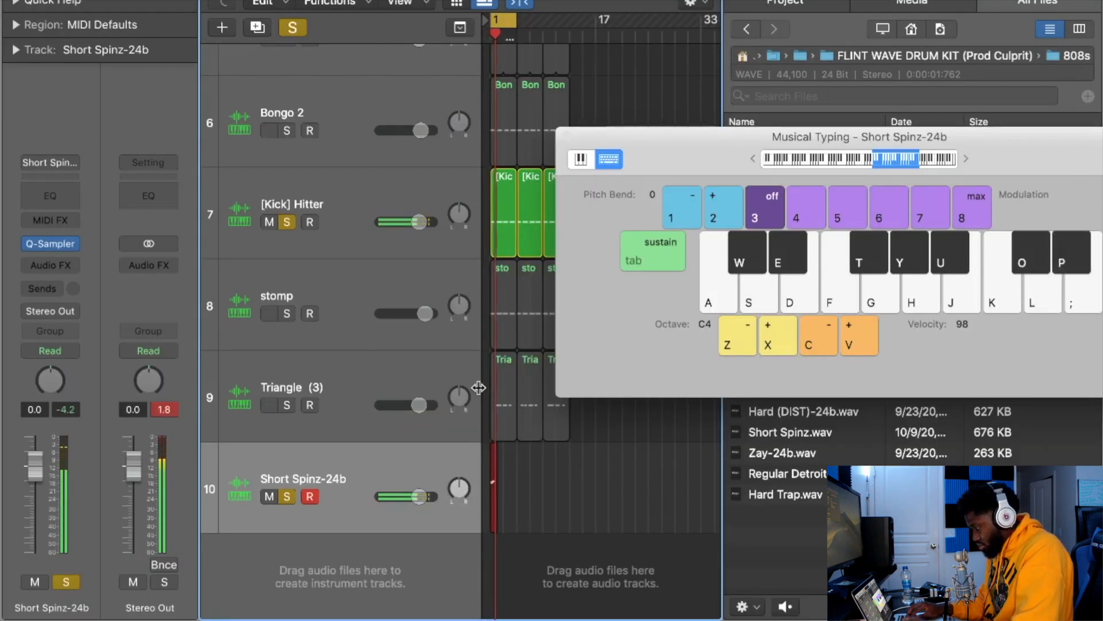
{"action": "key", "text": "l"}
{"action": "key", "text": "semicolon"}
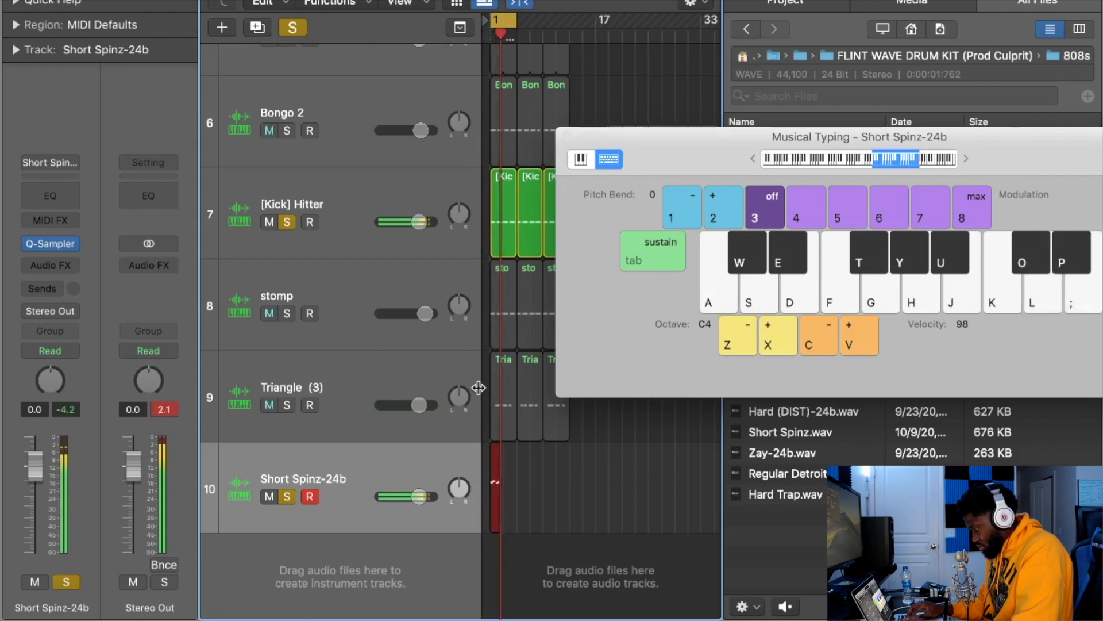
{"action": "key", "text": "l"}
{"action": "key", "text": "p"}
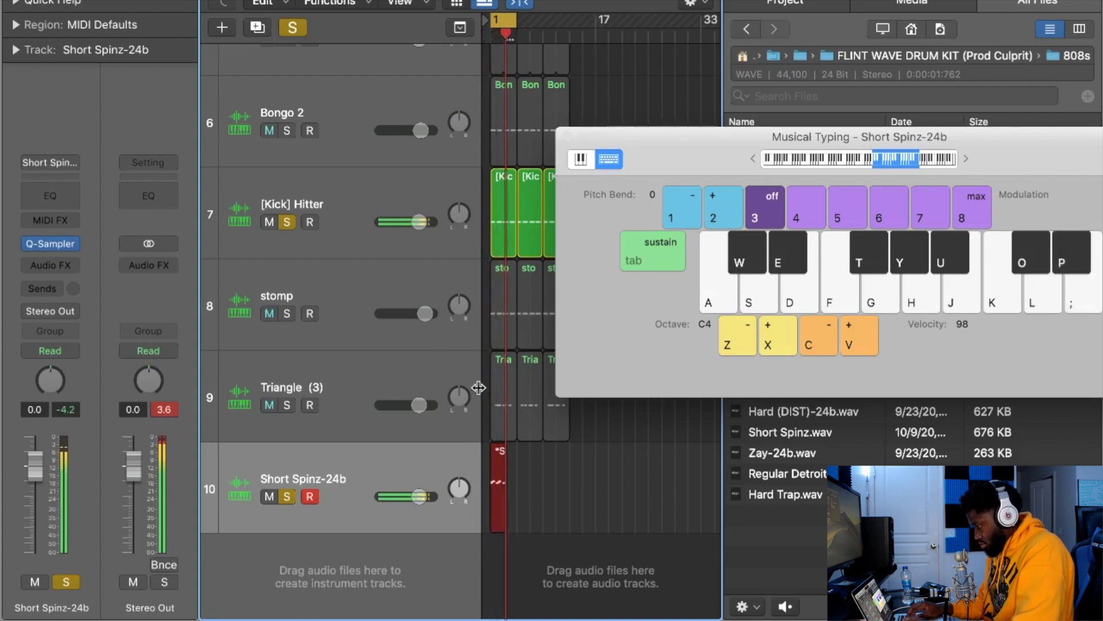
{"action": "key", "text": "l"}
{"action": "key", "text": "semicolon"}
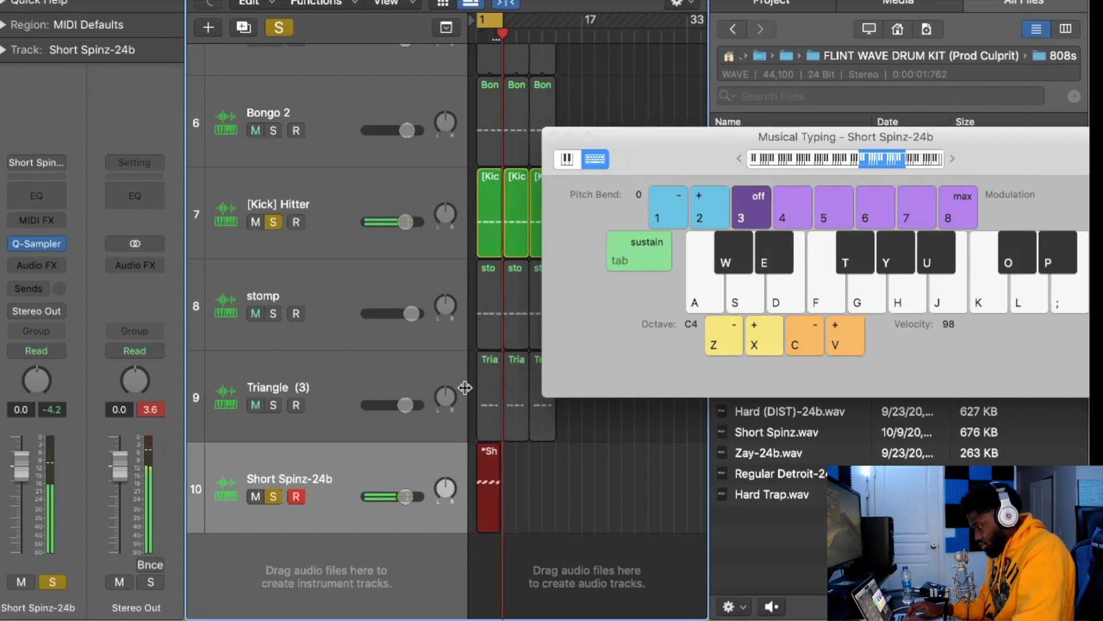
{"action": "key", "text": "space"}
Open the Short Spinz-24b region in the Piano Roll and quantize all its notes to 1/32 Note
{"action": "key", "text": "super+Right"}
{"action": "key", "text": "super+Right"}
{"action": "key", "text": "super+Right"}
{"action": "key", "text": "super+Right"}
{"action": "key", "text": "super+Right"}
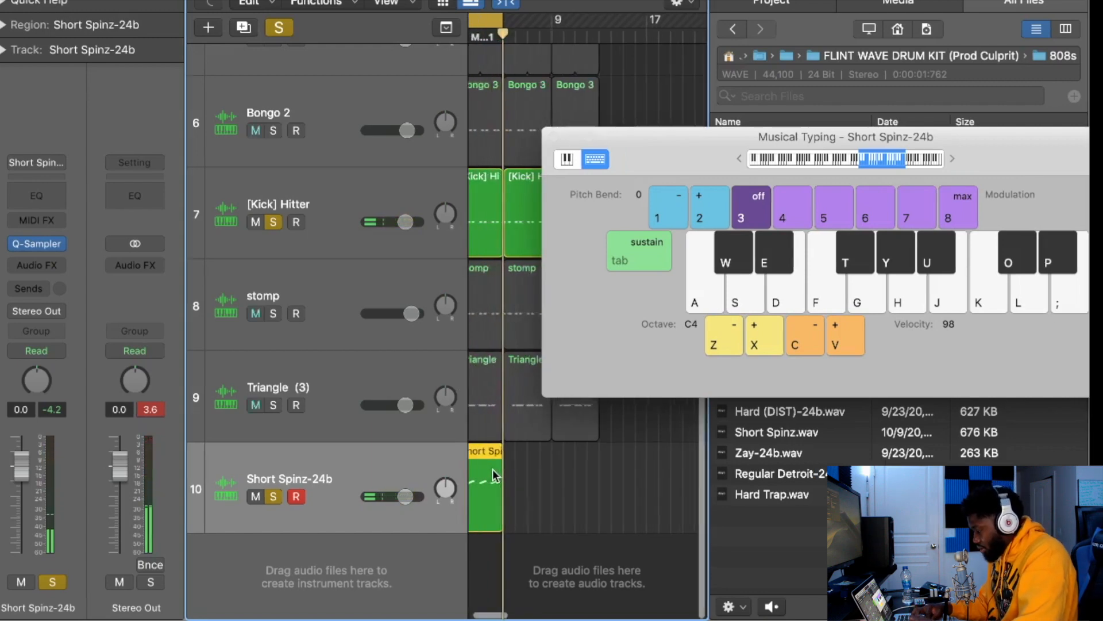
{"action": "scroll", "coordinate": [492, 469], "scroll_direction": "left", "scroll_amount": 3}
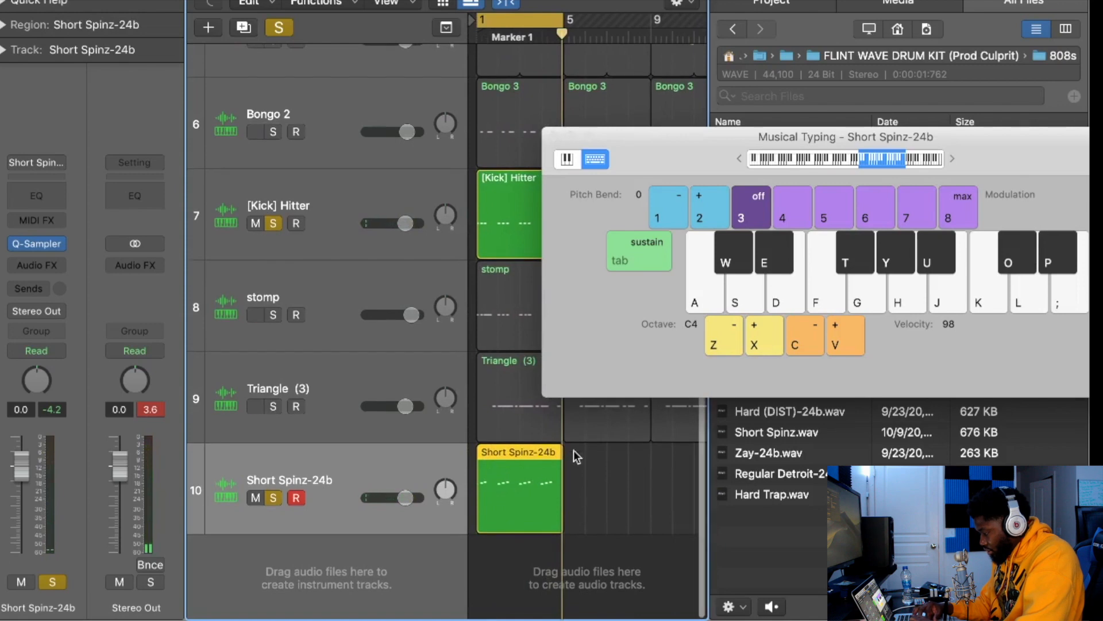
{"action": "double_click", "coordinate": [532, 454]}
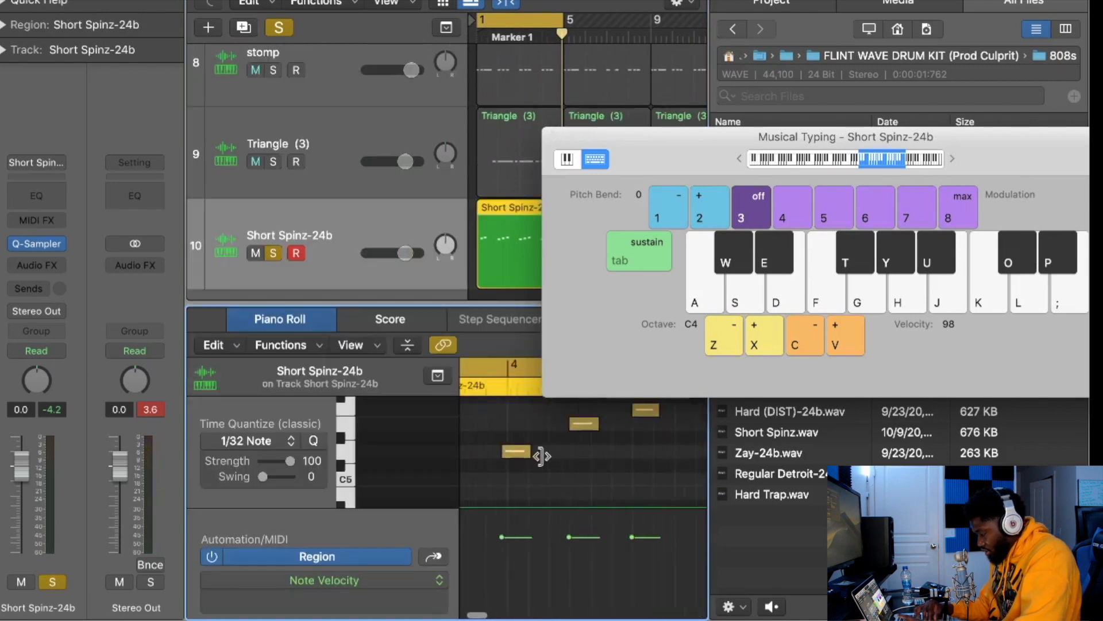
{"action": "key", "text": "super+Left"}
{"action": "key", "text": "super+Left"}
{"action": "key", "text": "super+Left"}
{"action": "key", "text": "super+Left"}
{"action": "key", "text": "super+Left"}
{"action": "scroll", "coordinate": [538, 449], "scroll_direction": "left", "scroll_amount": 3}
{"action": "scroll", "coordinate": [541, 455], "scroll_direction": "left", "scroll_amount": 1}
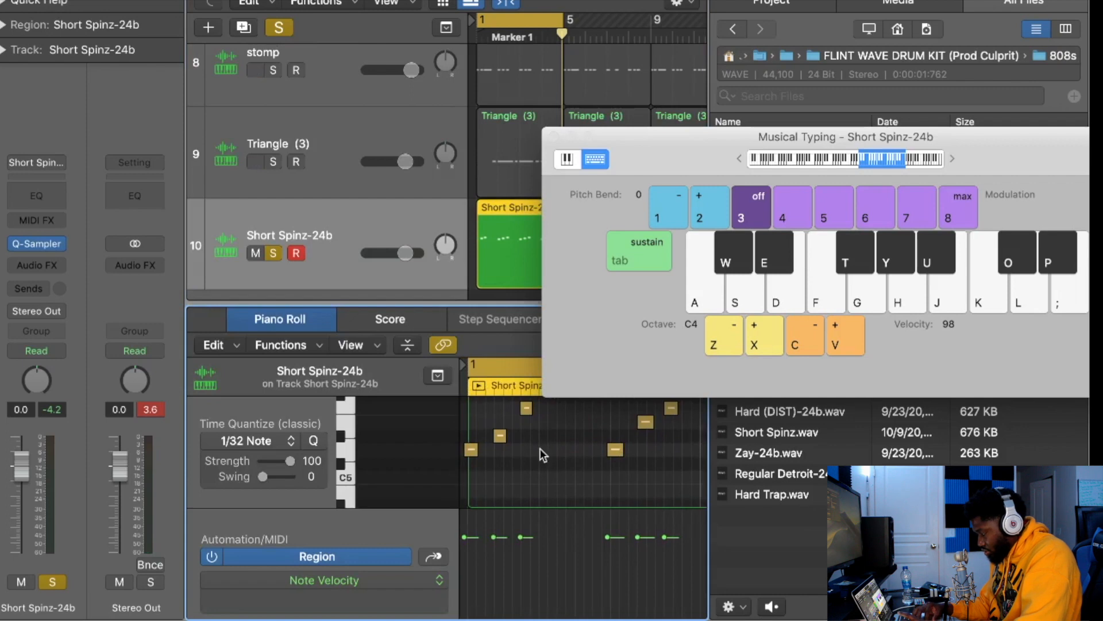
{"action": "key", "text": "super+k"}
{"action": "key", "text": "super+a"}
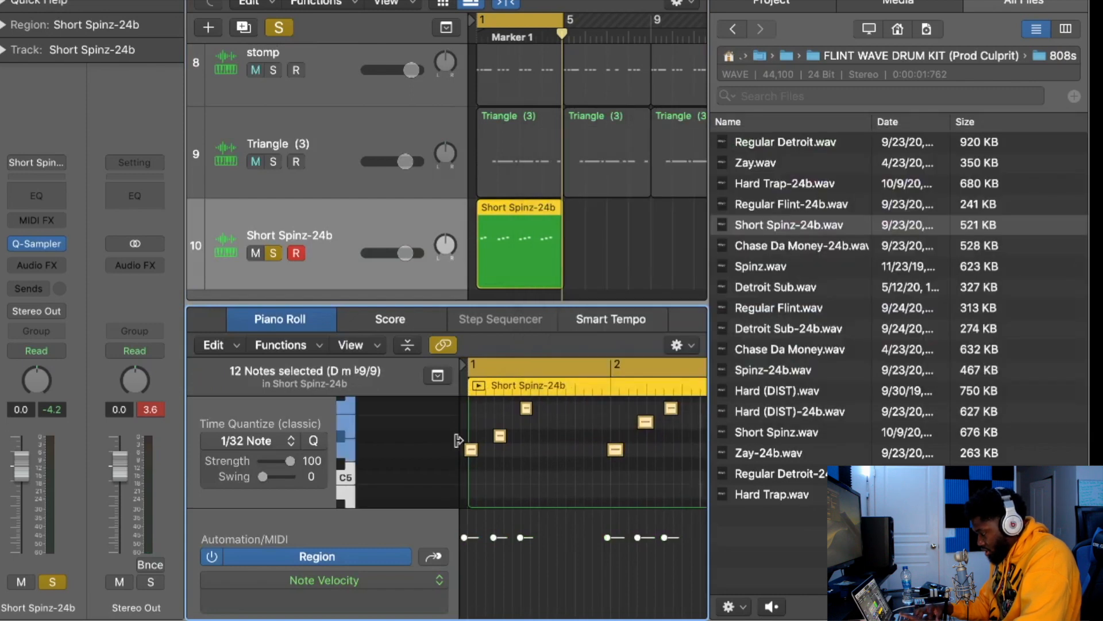
{"action": "left_click", "coordinate": [315, 441]}
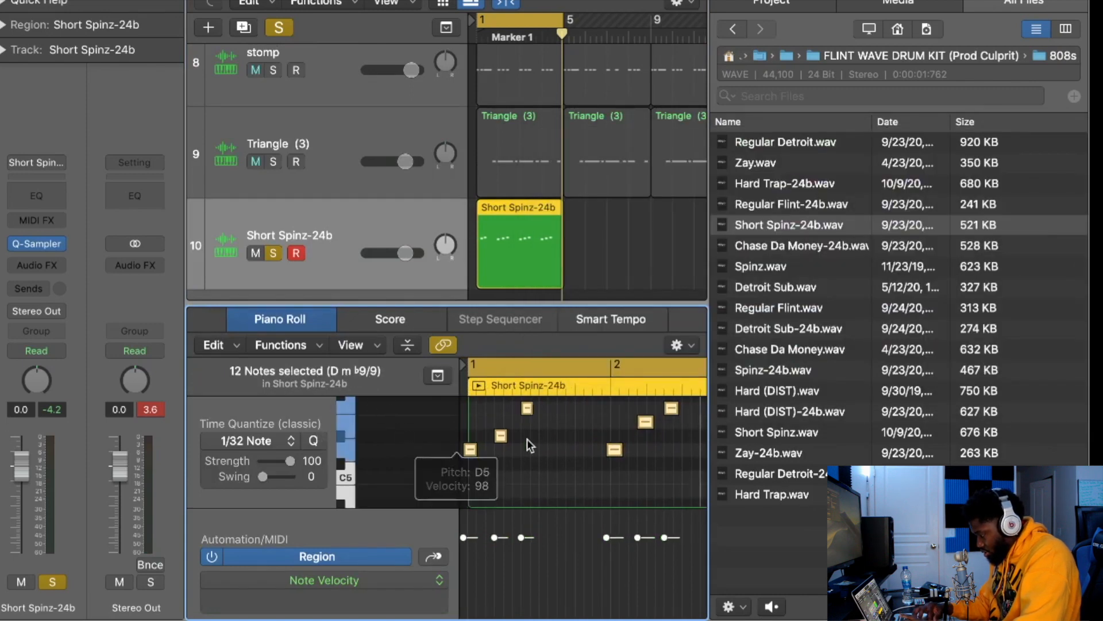
Quantize the Short Spinz-24b notes to 1/16 Note, play them back, and switch on the sampler's LP 12dB Lush filter
{"action": "left_click", "coordinate": [287, 447]}
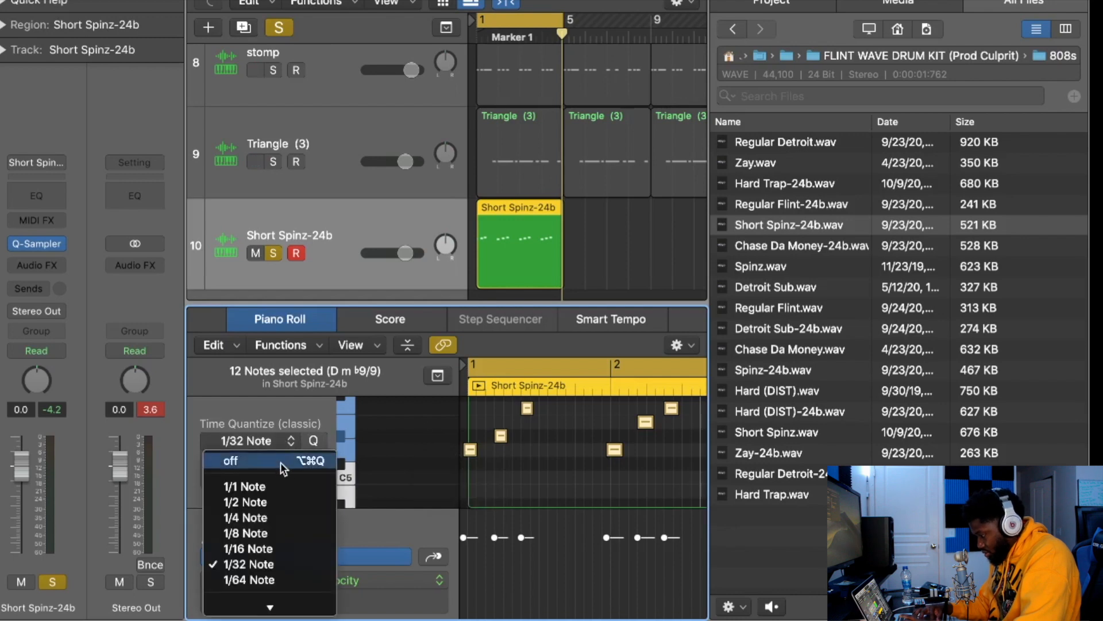
{"action": "left_click", "coordinate": [284, 545]}
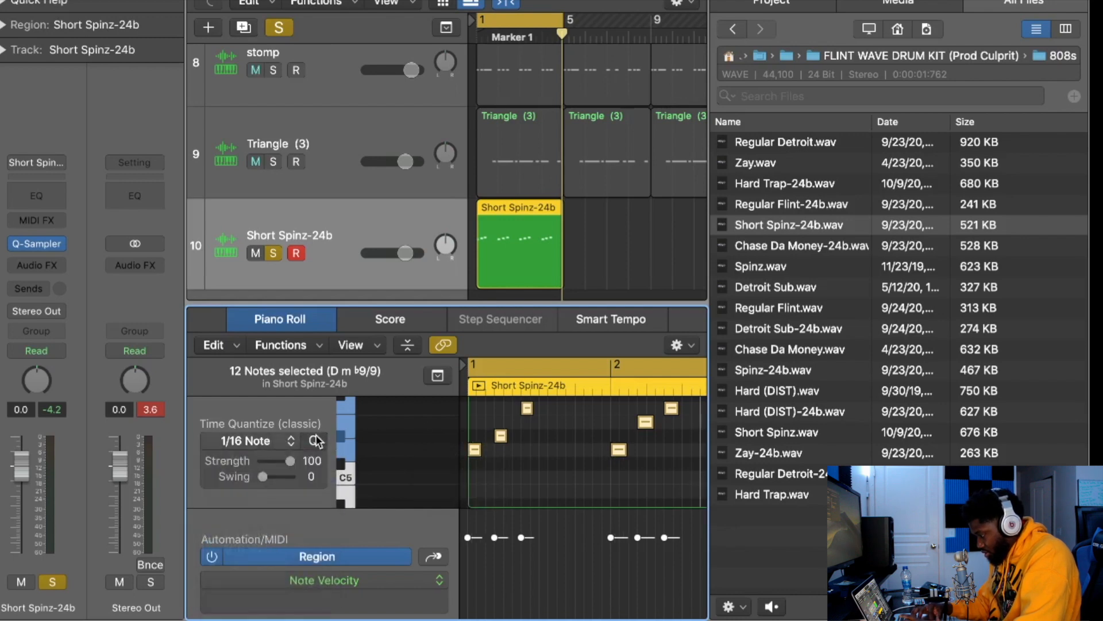
{"action": "key", "text": "space"}
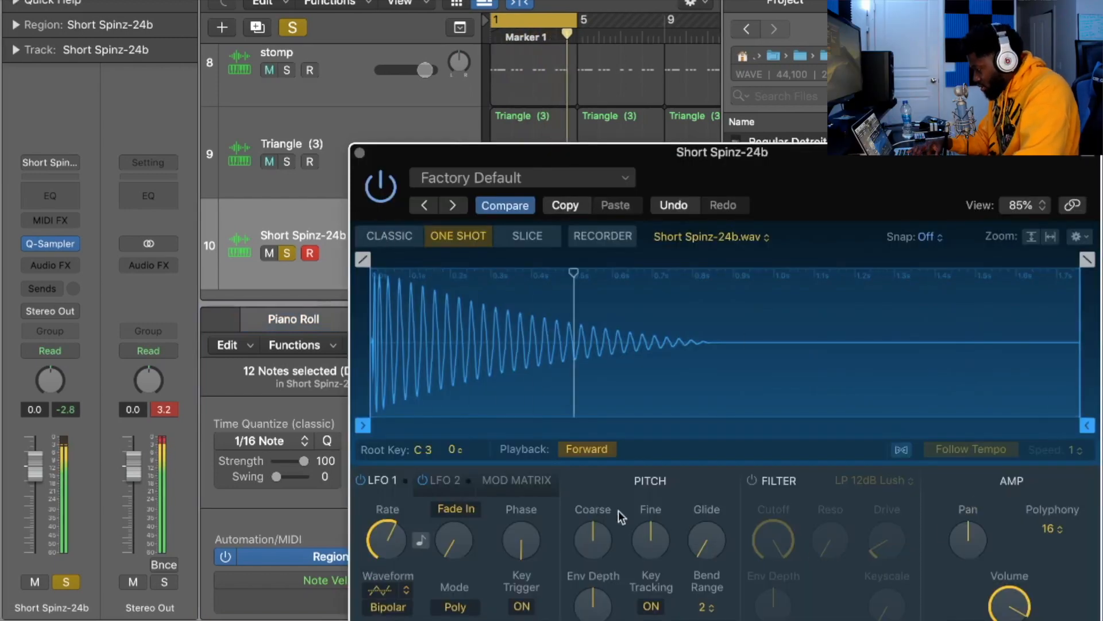
{"action": "left_click", "coordinate": [753, 479]}
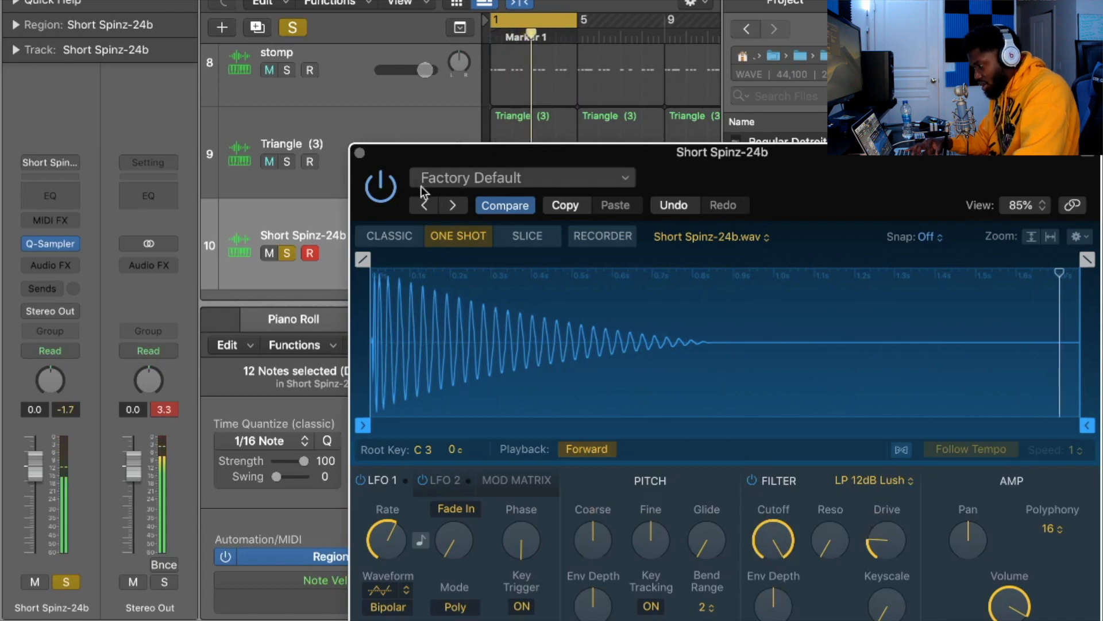
{"action": "left_click", "coordinate": [360, 153]}
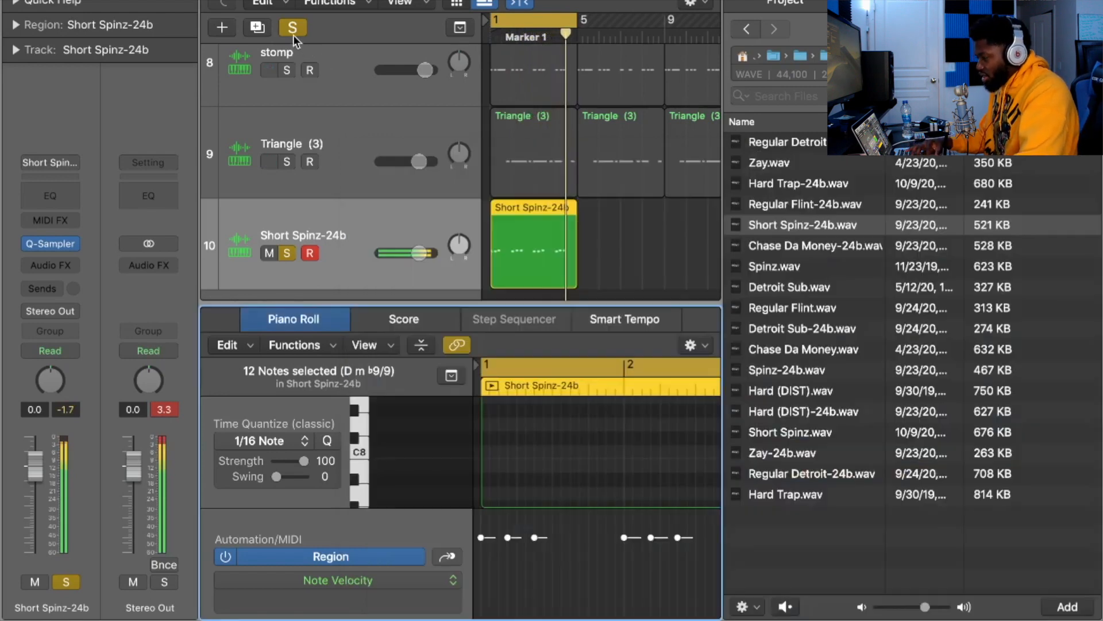
Turn off the Short Spinz-24b solo and copy its 808 region to bars 5 and 9, filling the line through bar 13
{"action": "left_click", "coordinate": [292, 28]}
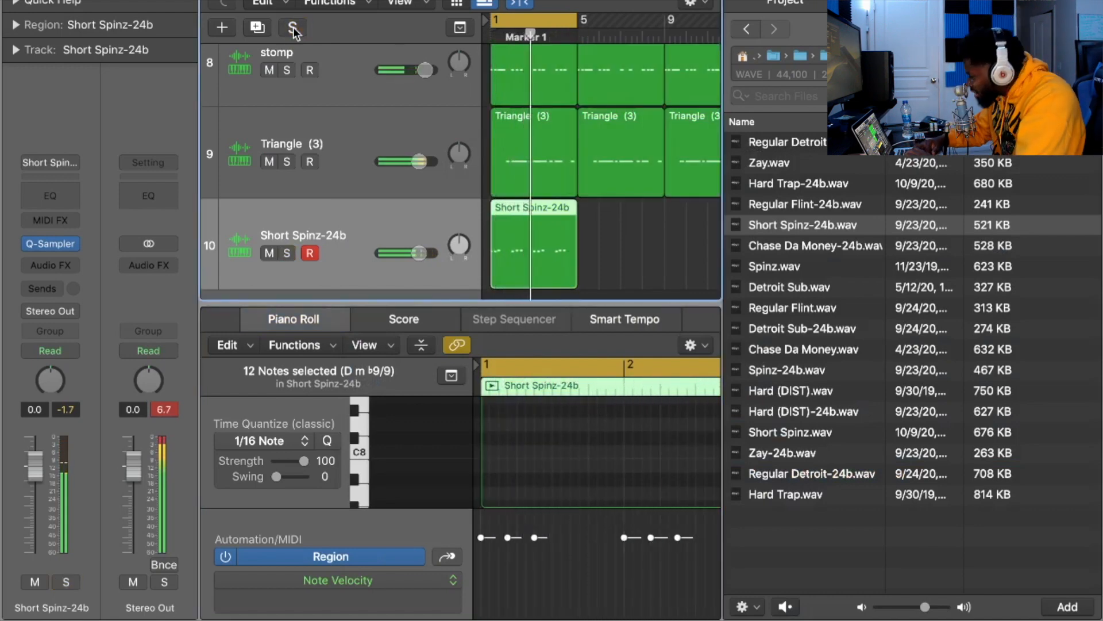
{"action": "key", "text": "f"}
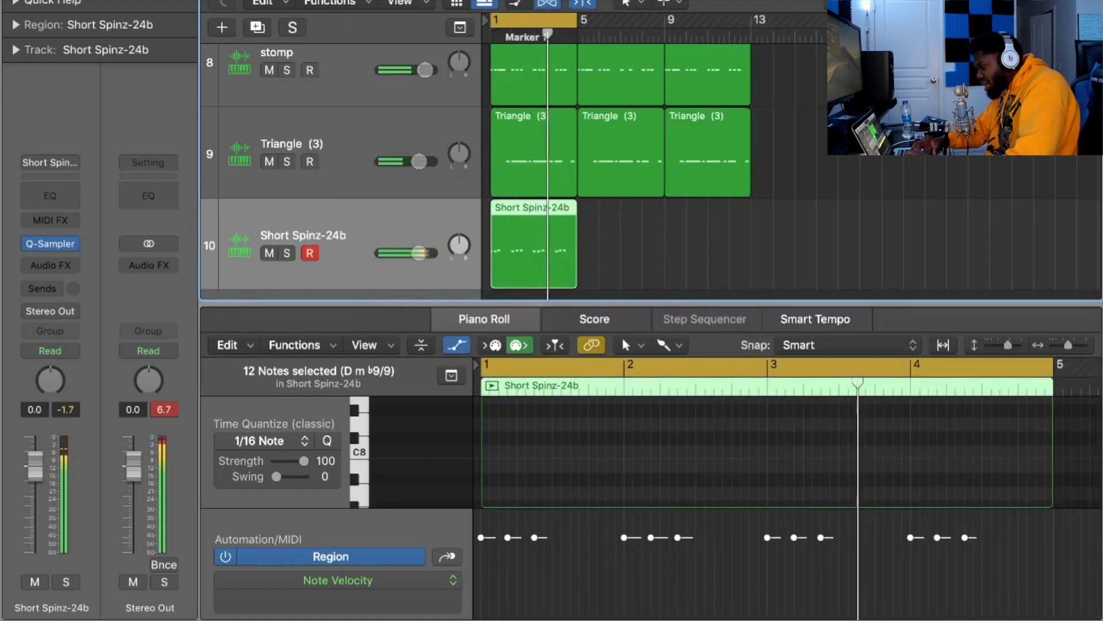
{"action": "left_click_drag", "start_coordinate": [523, 243], "coordinate": [613, 235]}
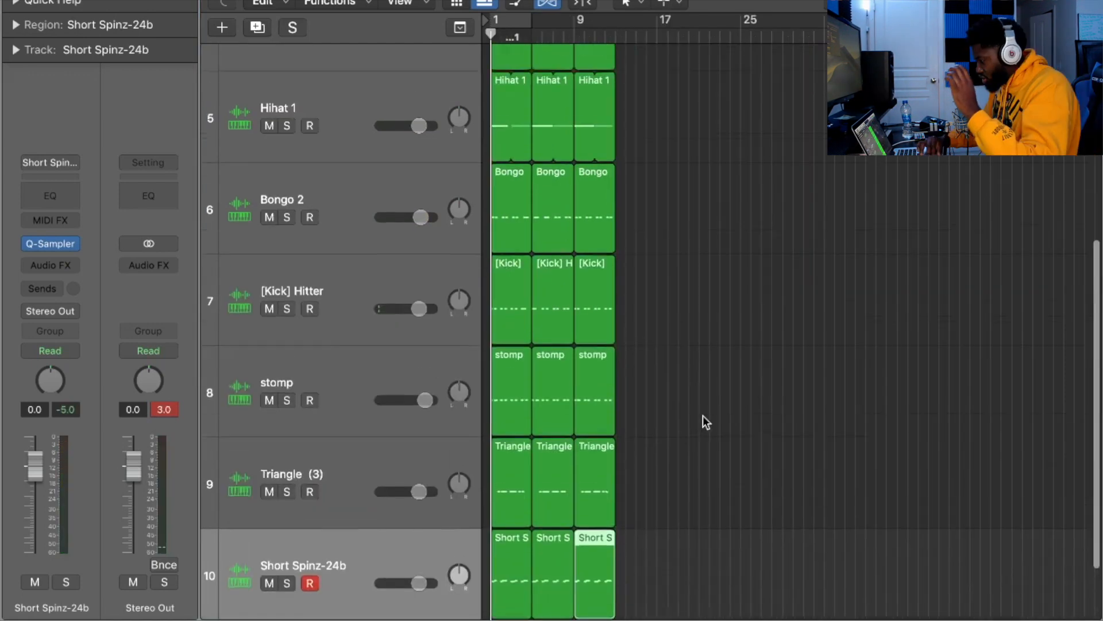
Delete the empty Audio 3 track between the Boyz II Men sample and Clap 5
{"action": "scroll", "coordinate": [704, 418], "scroll_direction": "up", "scroll_amount": 10}
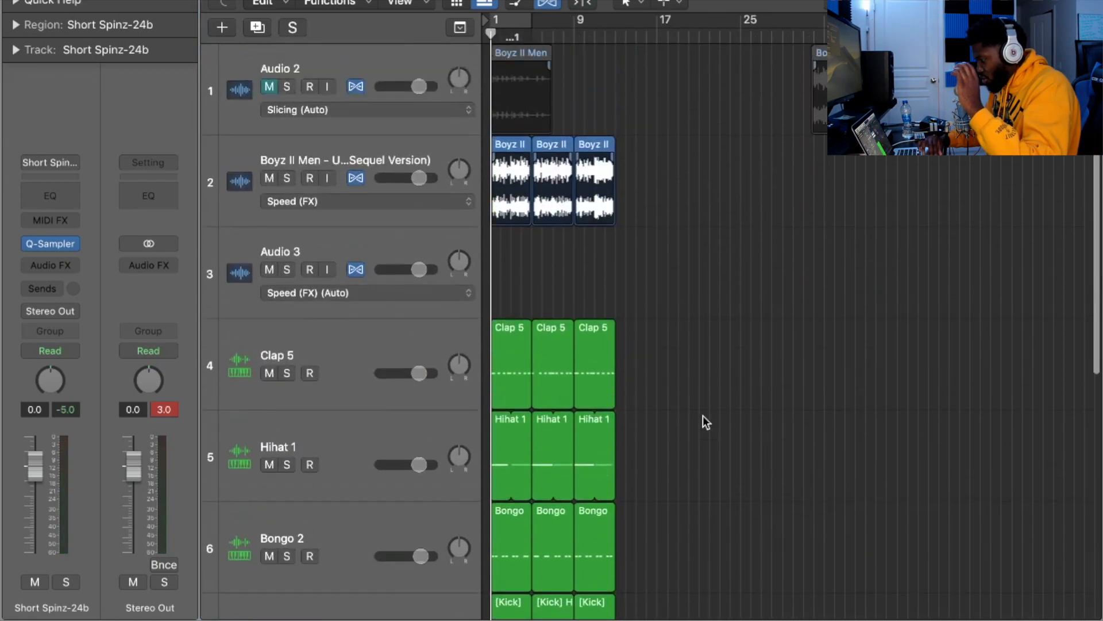
{"action": "left_click", "coordinate": [352, 242]}
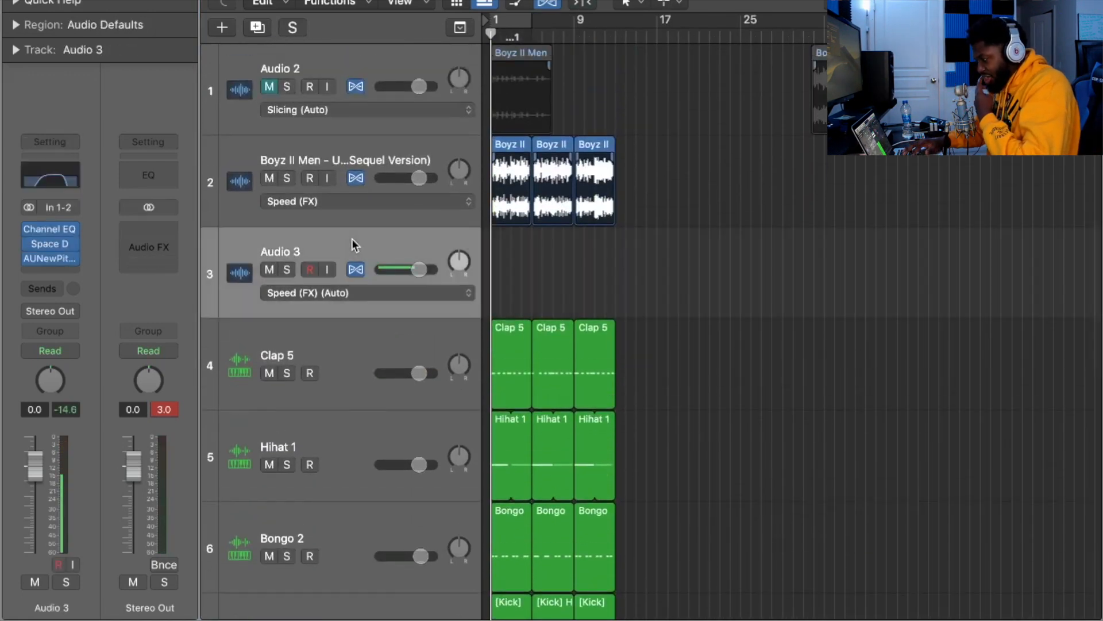
{"action": "key", "text": "super+BackSpace"}
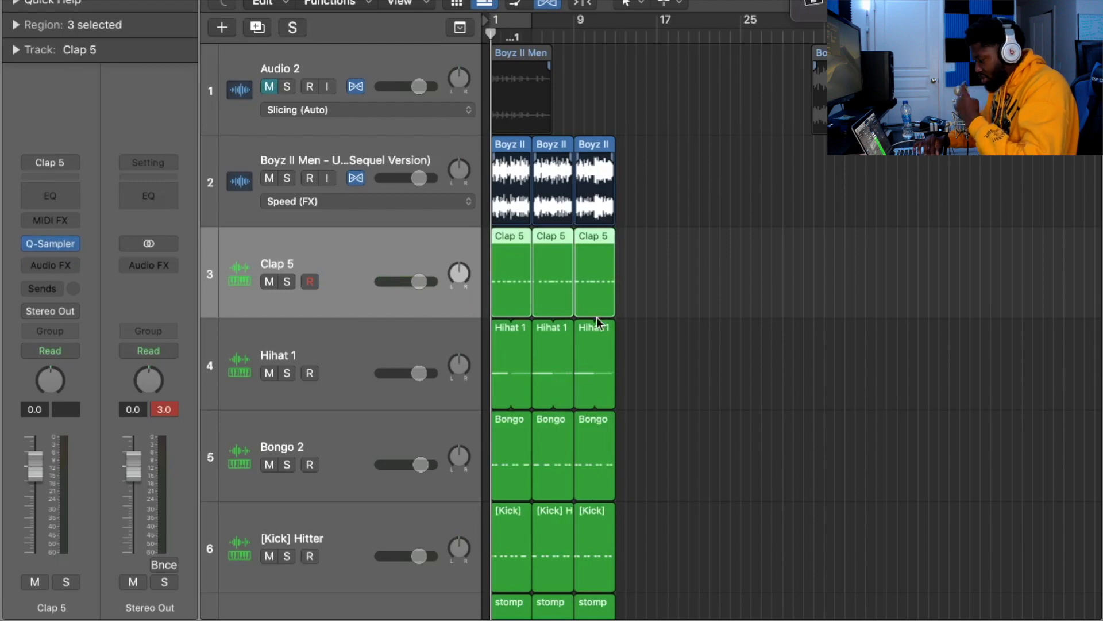
Shift the beat's regions to start at bar 5, copy the first Boyz II Men region to bar 1 as an intro, and play it
{"action": "scroll", "coordinate": [598, 317], "scroll_direction": "down", "scroll_amount": 4}
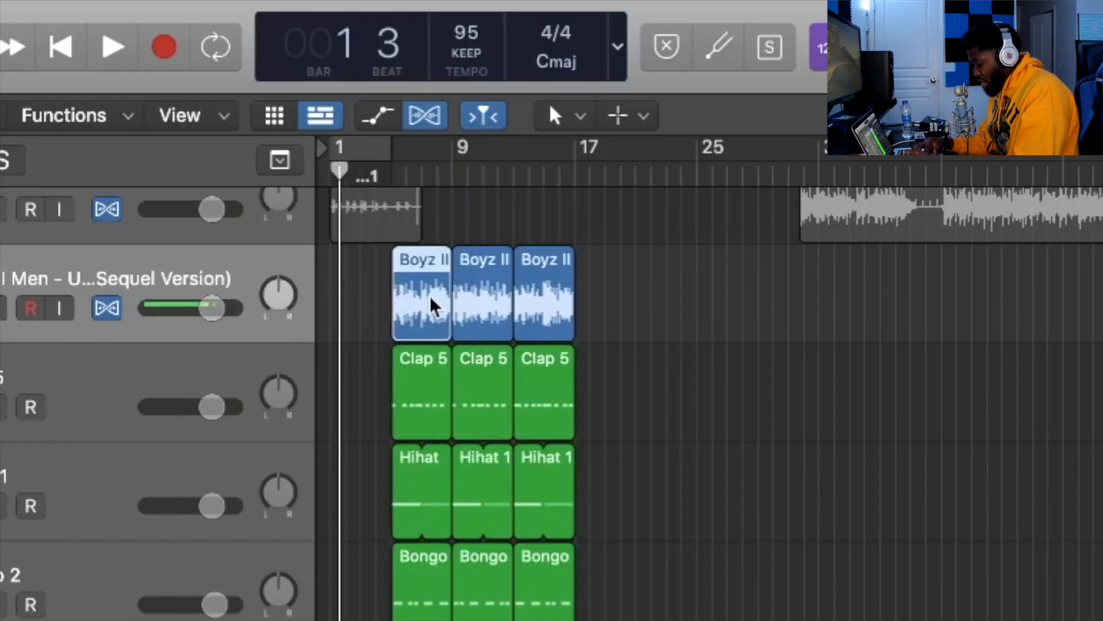
{"action": "left_click_drag", "start_coordinate": [434, 304], "coordinate": [371, 308]}
{"action": "key", "text": "space"}
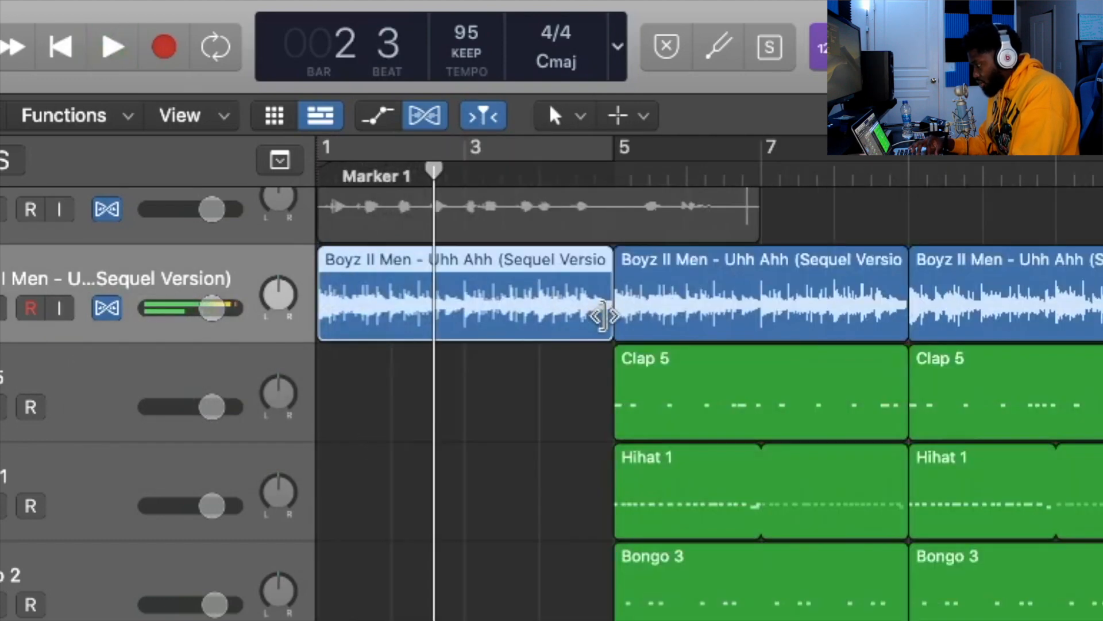
Try shortening the intro sample region, extend it back to bar 5, and play from bar 1 into the beat's entry
{"action": "left_click_drag", "start_coordinate": [603, 313], "coordinate": [457, 323]}
{"action": "left_click_drag", "start_coordinate": [449, 251], "coordinate": [595, 240]}
{"action": "key", "text": "Return"}
{"action": "key", "text": "space"}
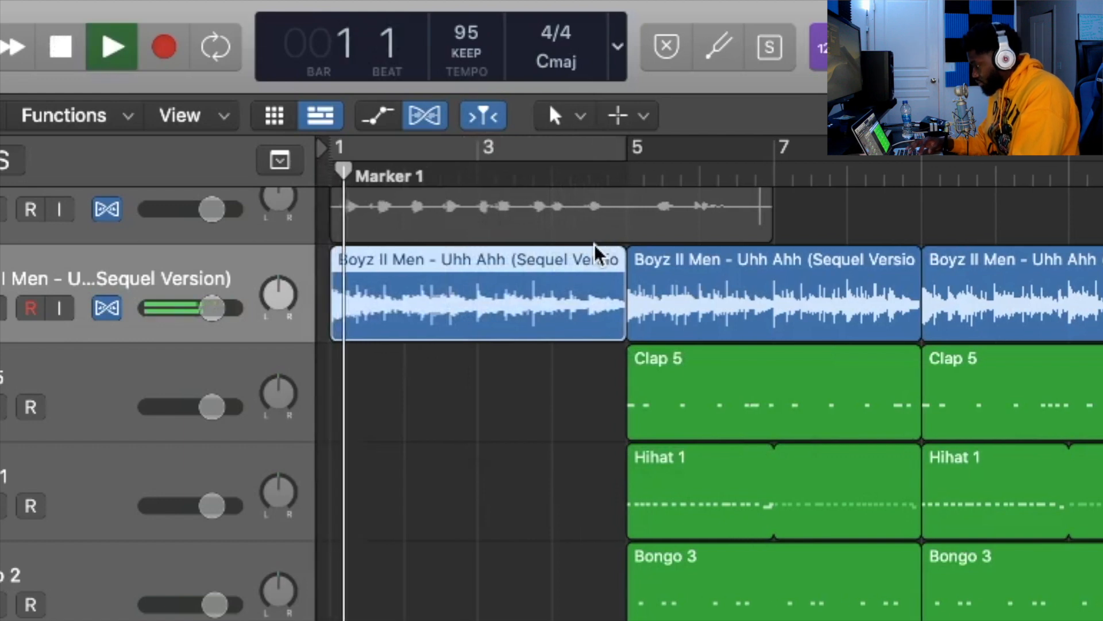
{"action": "key", "text": "super+Left"}
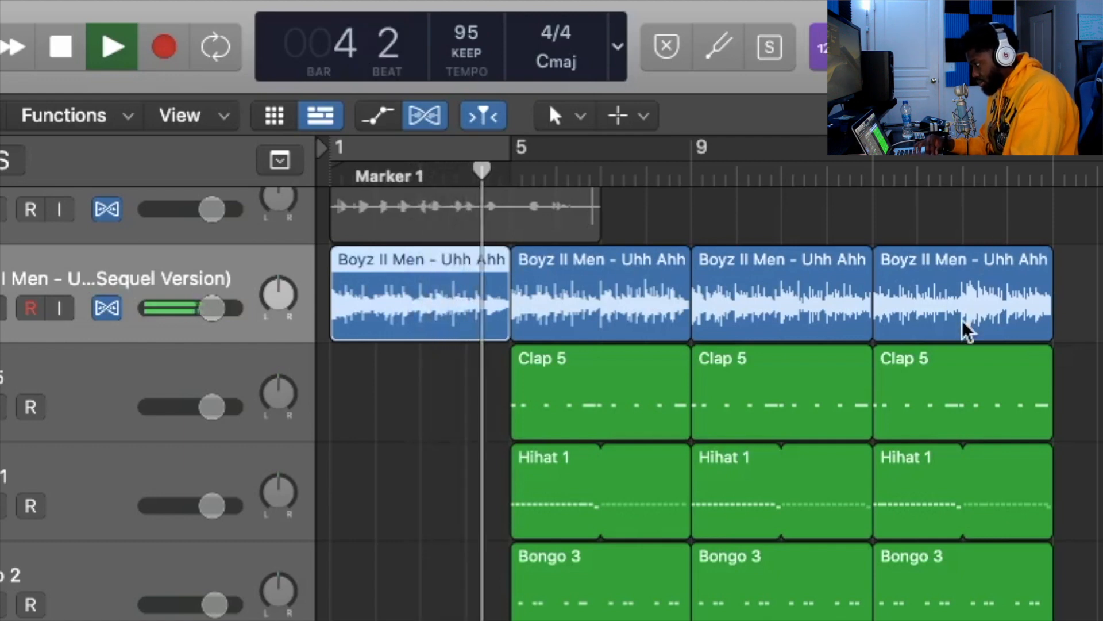
{"action": "scroll", "coordinate": [966, 330], "scroll_direction": "down", "scroll_amount": 1}
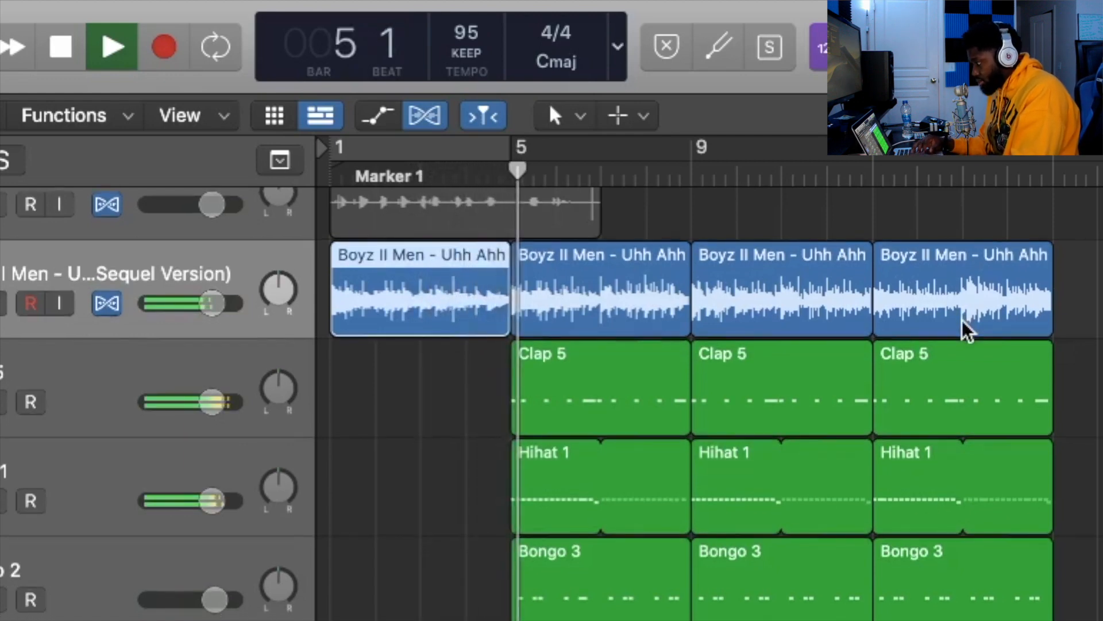
{"action": "key", "text": "space"}
Set the cycle range to bars 5 to 9, search the files for "scra", and preview SCRATCH 1.wav
{"action": "left_click_drag", "start_coordinate": [637, 176], "coordinate": [691, 164]}
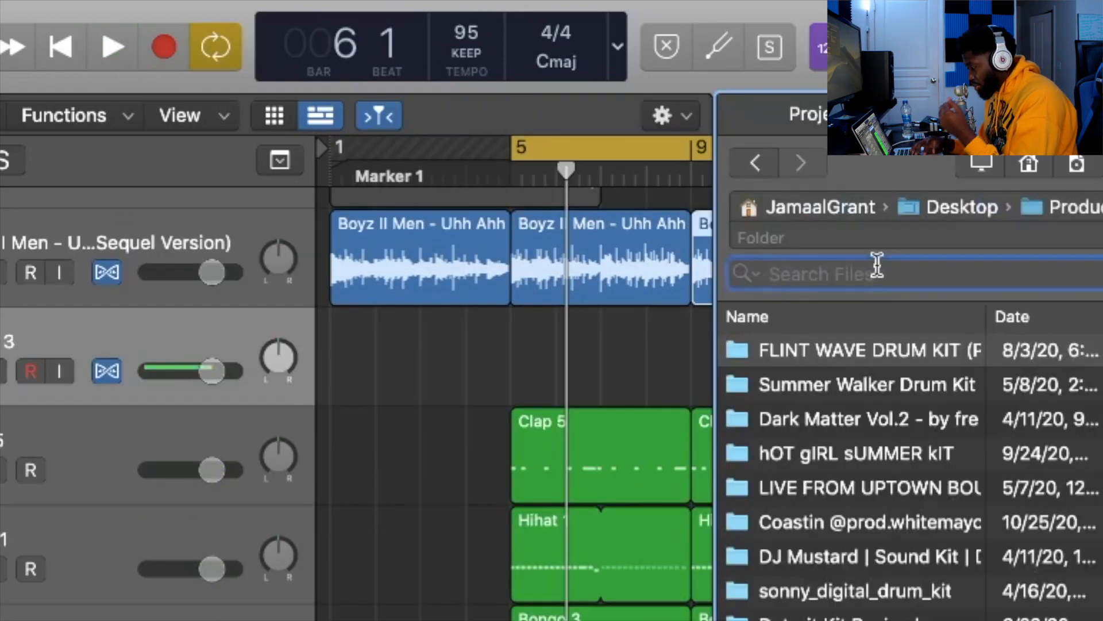
{"action": "type", "text": "scra"}
{"action": "left_click", "coordinate": [815, 352]}
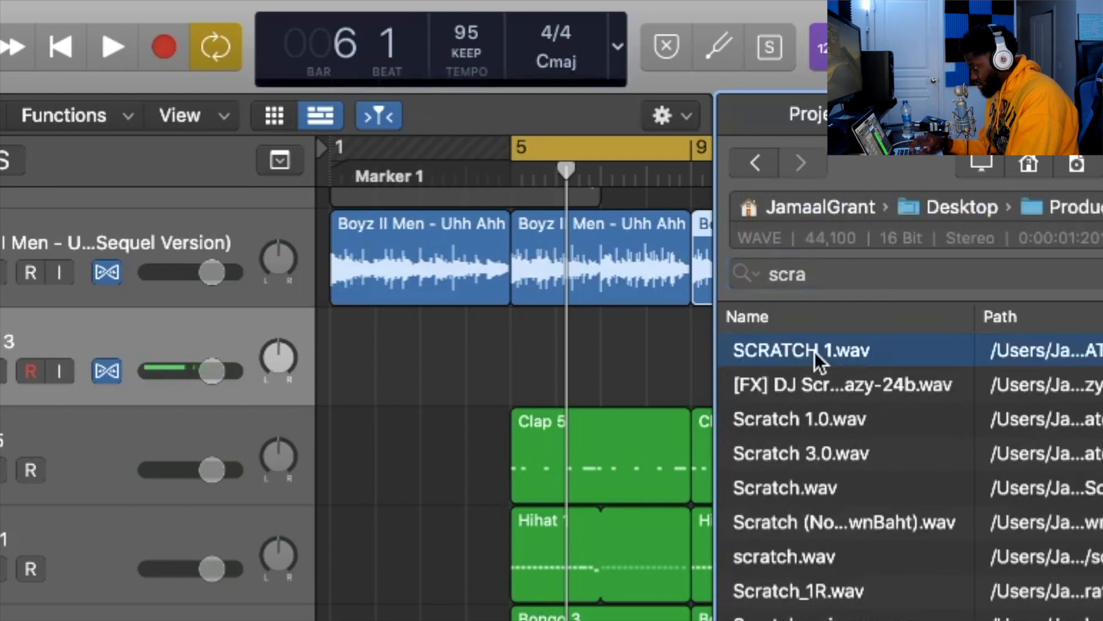
{"action": "scroll", "coordinate": [290, 454], "scroll_direction": "down", "scroll_amount": 4}
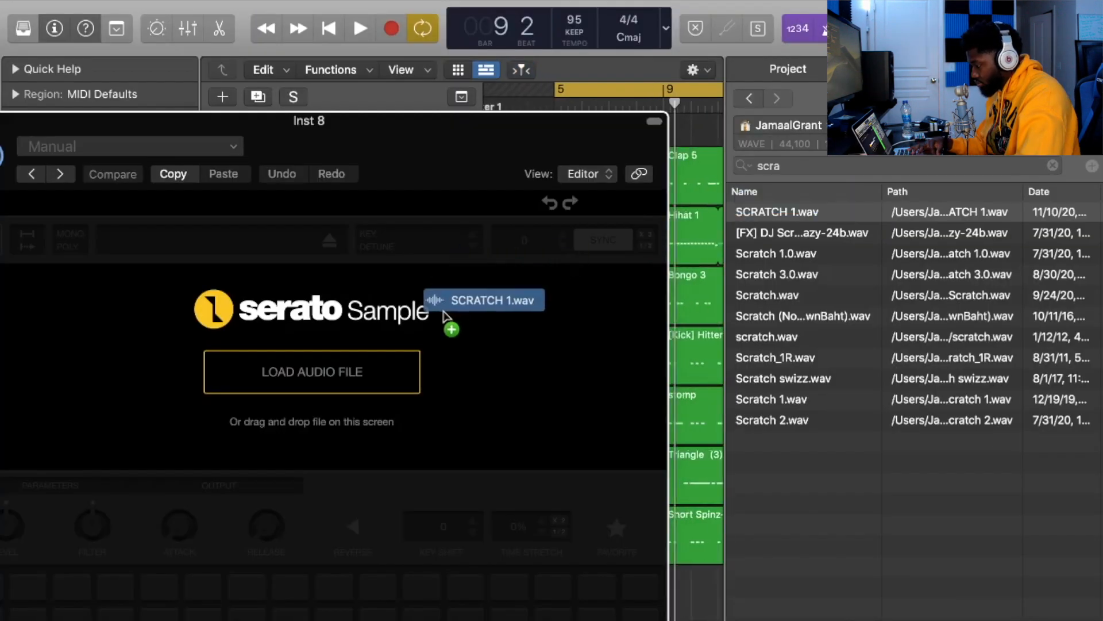
Load SCRATCH 1.wav into Serato Sample on the Inst 8 track and record a C3 scratch hit just before bar 5
{"action": "left_click_drag", "start_coordinate": [443, 312], "coordinate": [441, 328]}
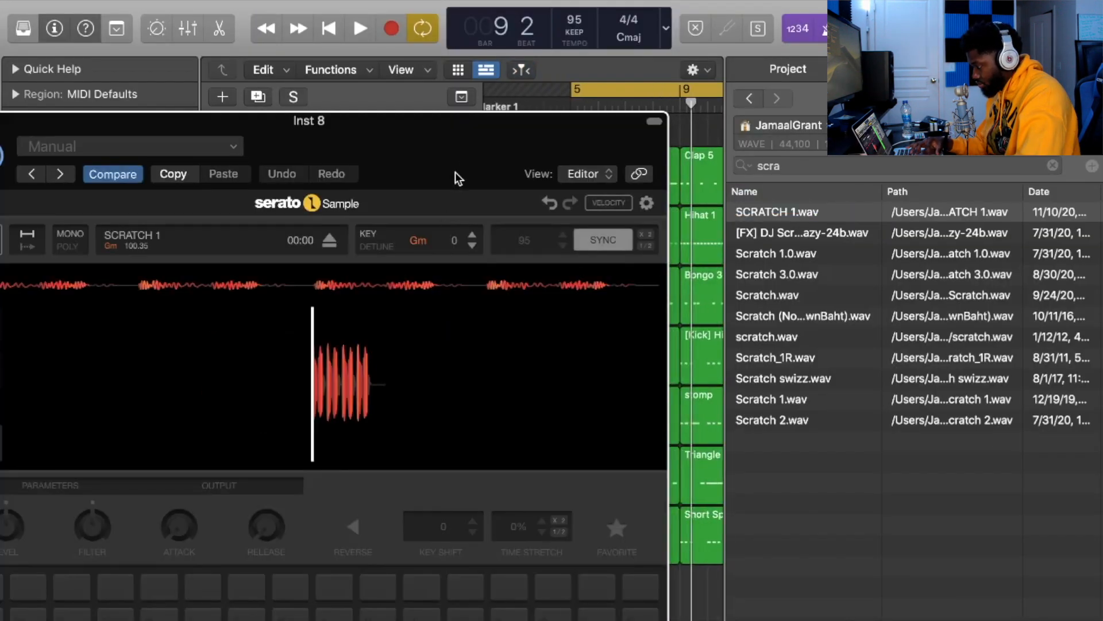
{"action": "key", "text": "super+k"}
{"action": "key", "text": "a"}
{"action": "key", "text": "a"}
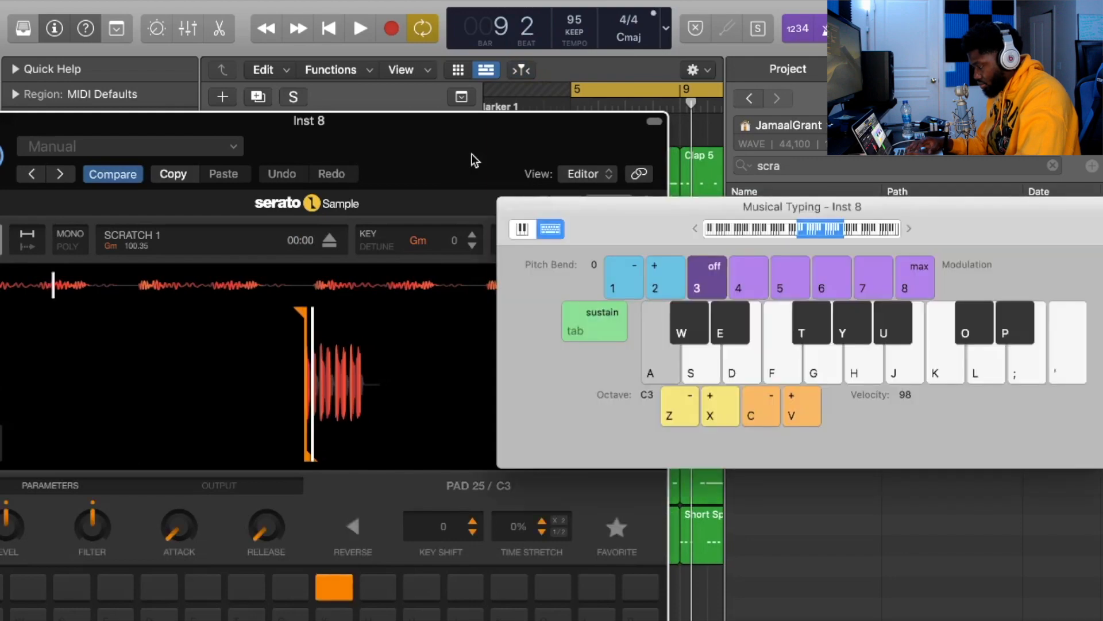
{"action": "key", "text": "a"}
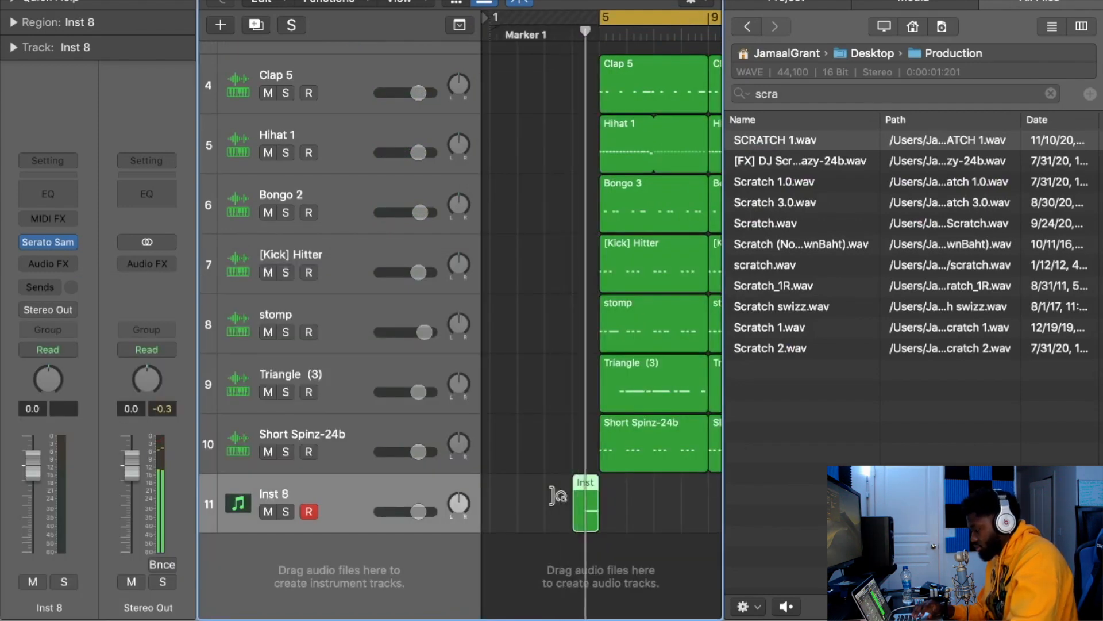
Search for "pouring", load Pouring Lean.wav into Serato Sample on a new Inst 9 track, and record its C3 pad before bar 5
{"action": "left_click", "coordinate": [1051, 94]}
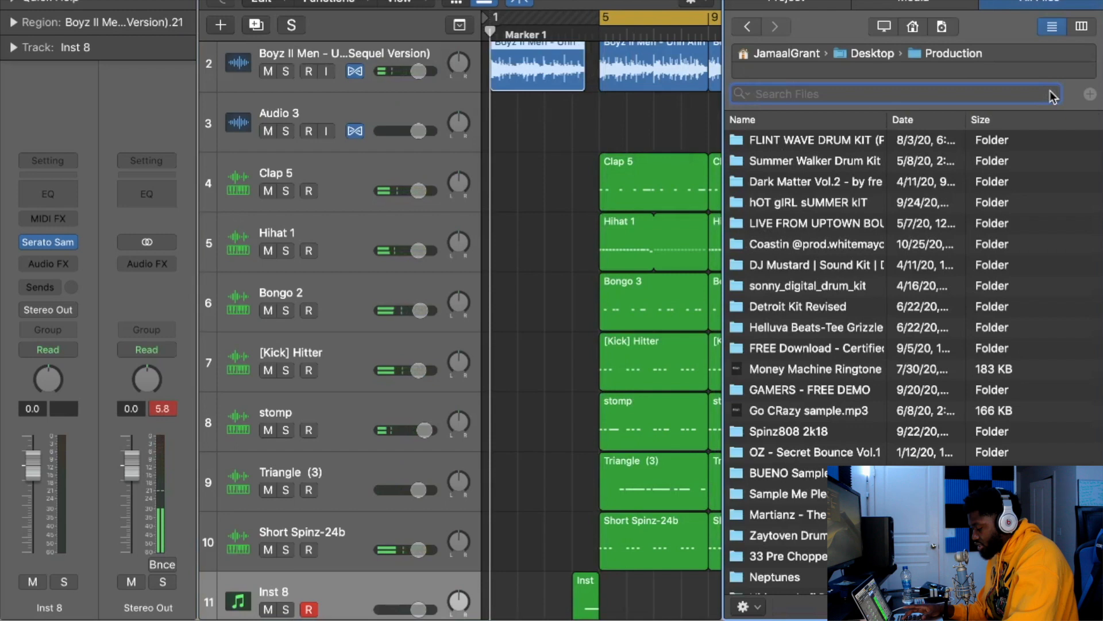
{"action": "type", "text": "po"}
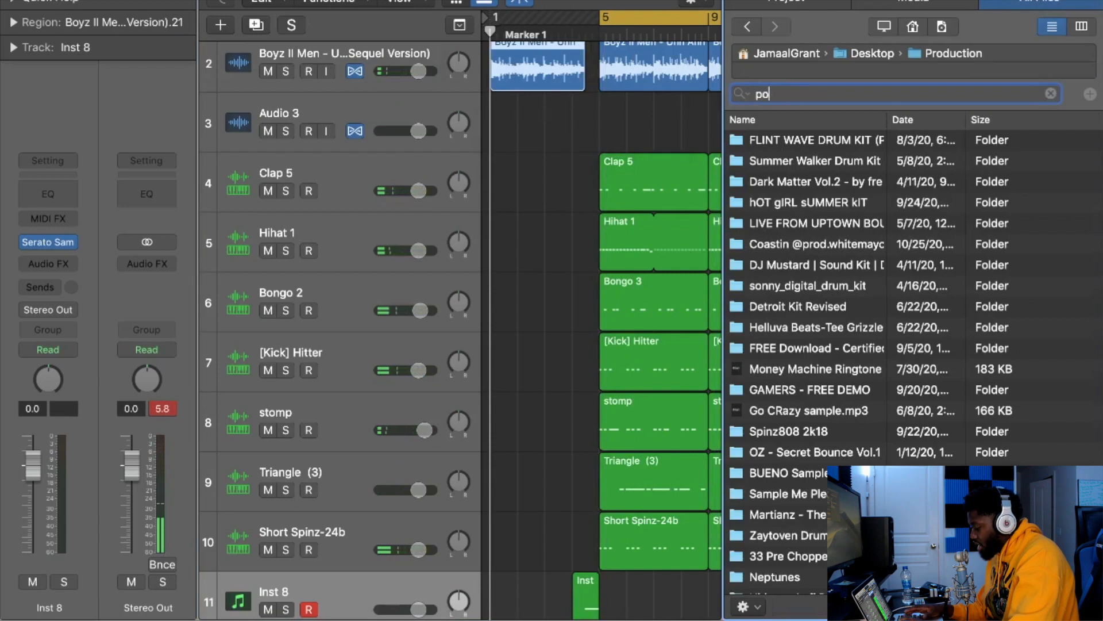
{"action": "type", "text": "uring"}
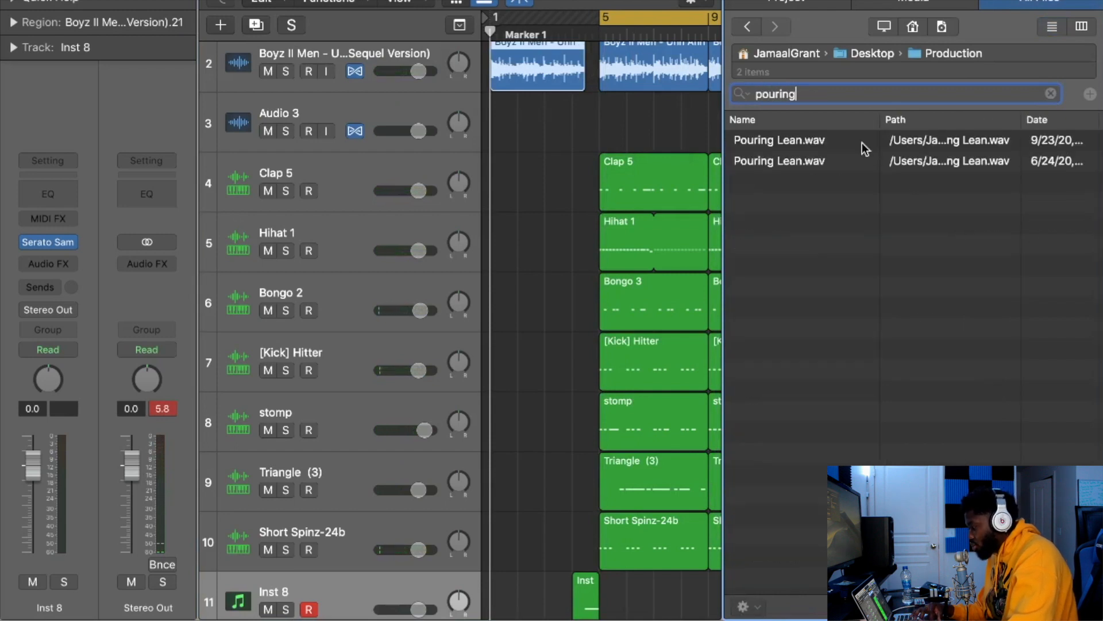
{"action": "left_click", "coordinate": [839, 144]}
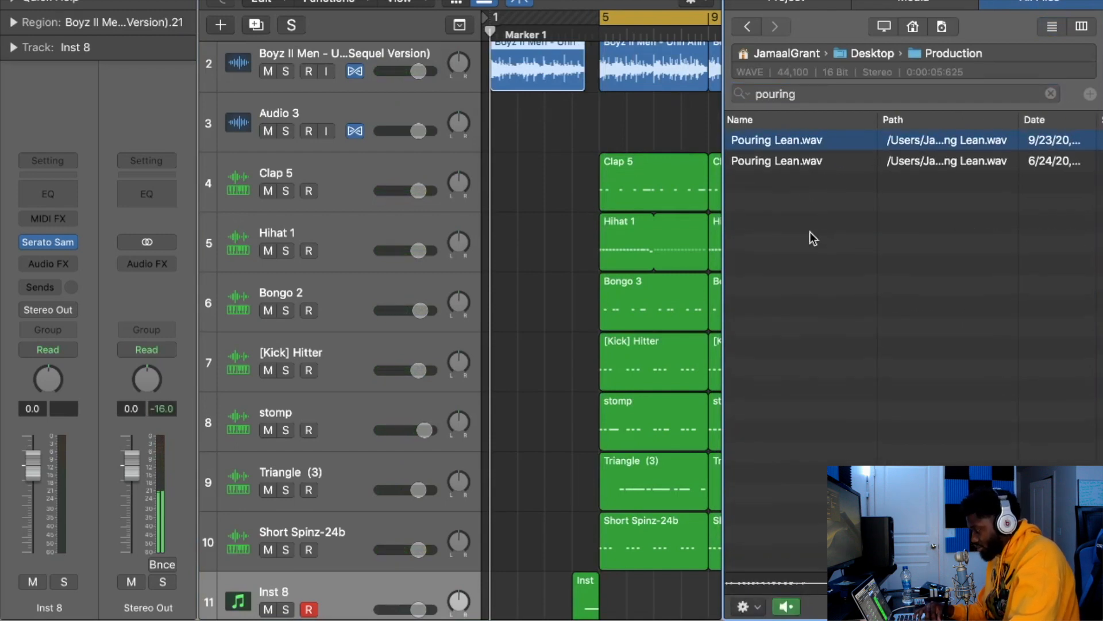
{"action": "key", "text": "alt+super+s"}
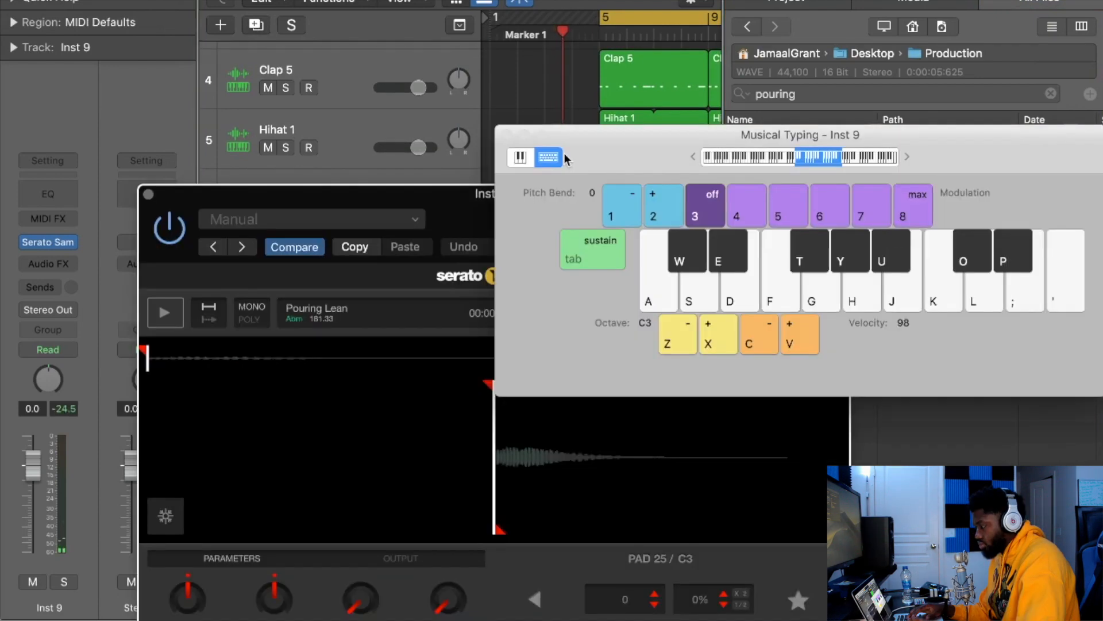
{"action": "key", "text": "a"}
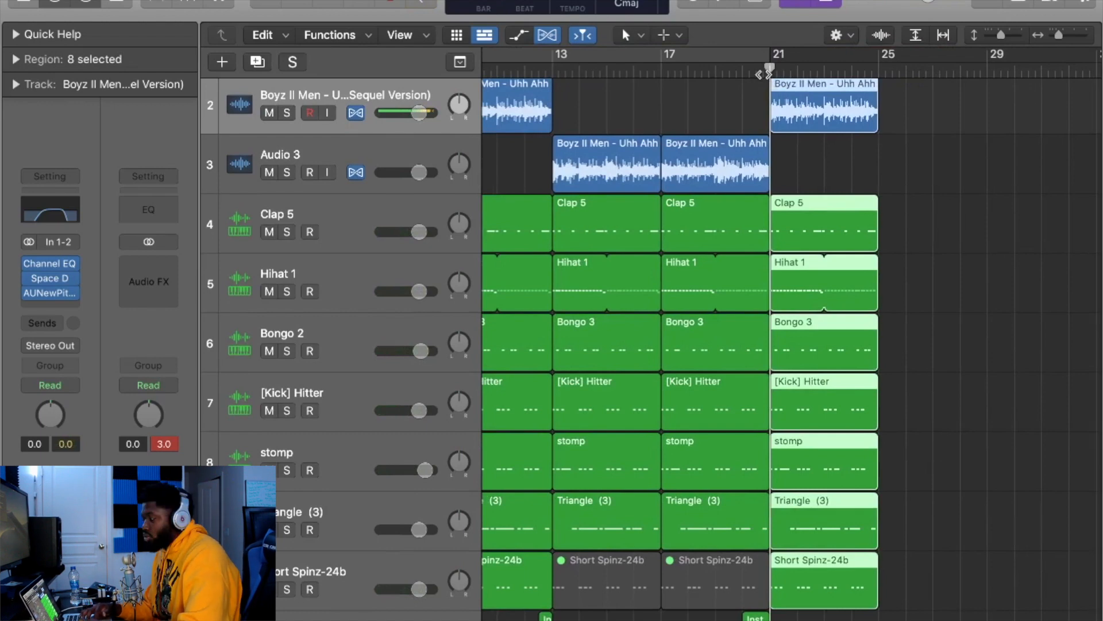
Chop the eight selected regions starting at bar 21 into short stutter slices with gaps, and review the full arrangement
{"action": "key", "text": "super+Right"}
{"action": "key", "text": "super+Right"}
{"action": "key", "text": "super+Right"}
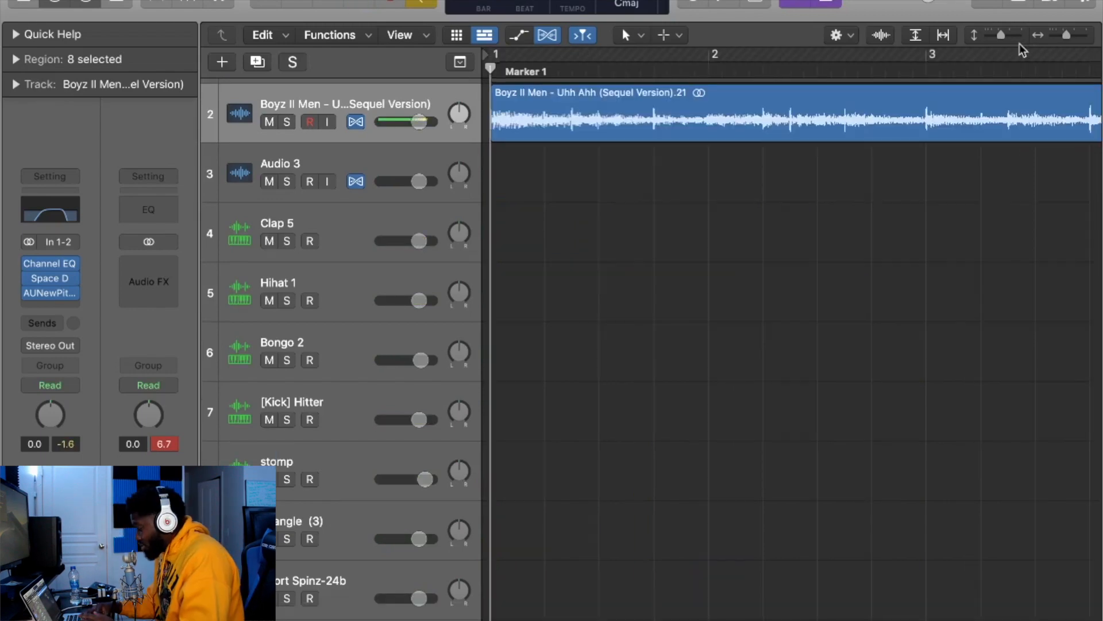
{"action": "left_click_drag", "start_coordinate": [1001, 36], "coordinate": [994, 36]}
{"action": "left_click_drag", "start_coordinate": [1067, 35], "coordinate": [1055, 36]}
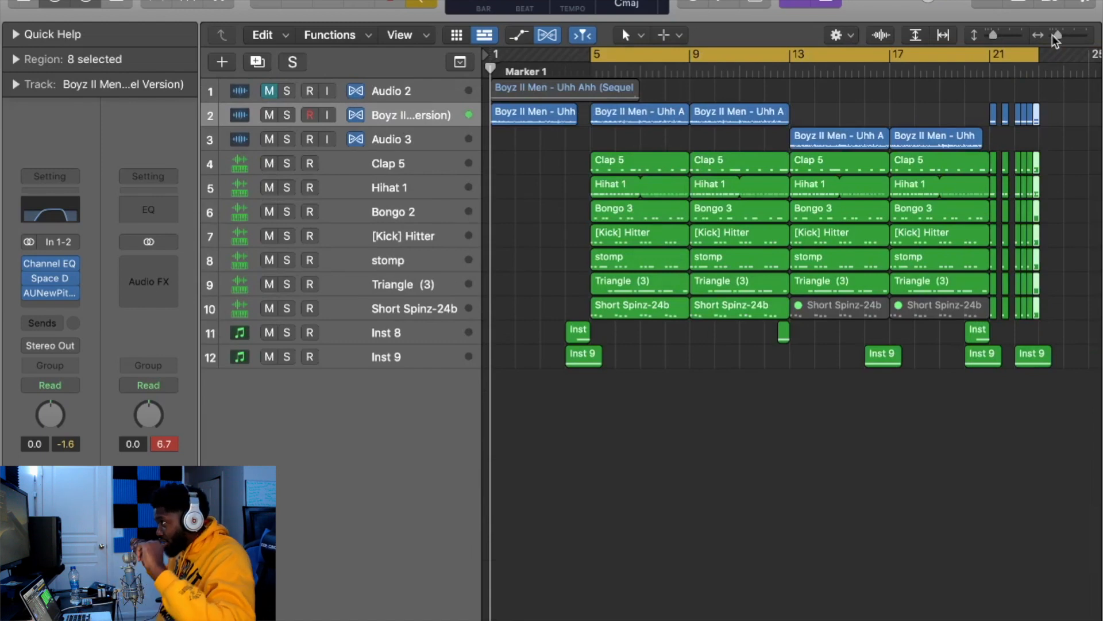
{"action": "left_click", "coordinate": [964, 57]}
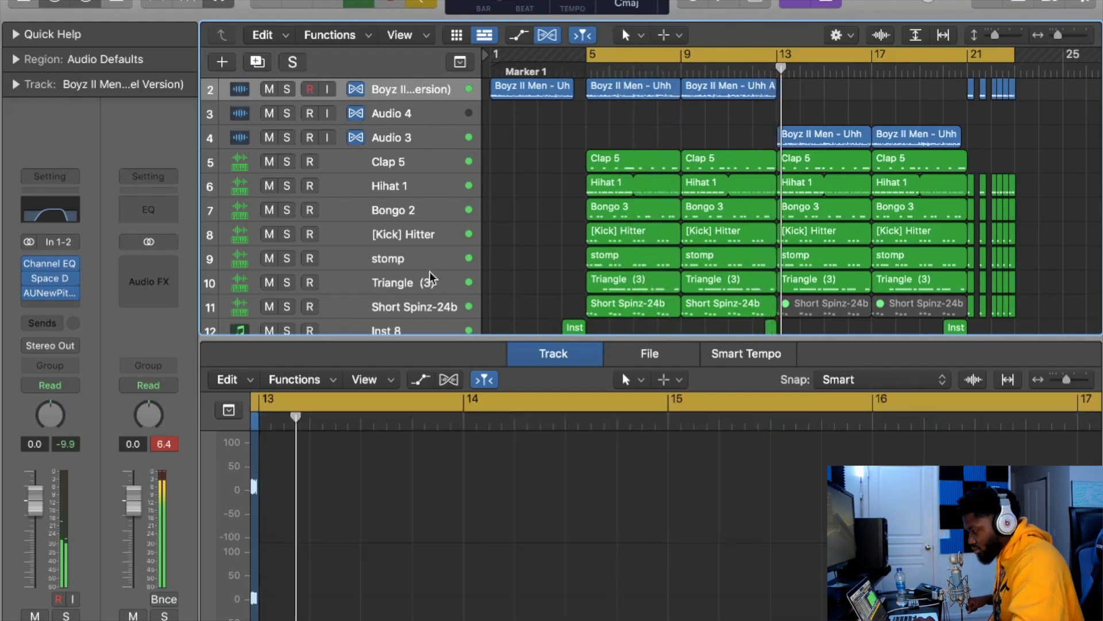
Try muting the Hihat 1 region at bar 17 during playback, and unmute it
{"action": "left_click", "coordinate": [412, 260]}
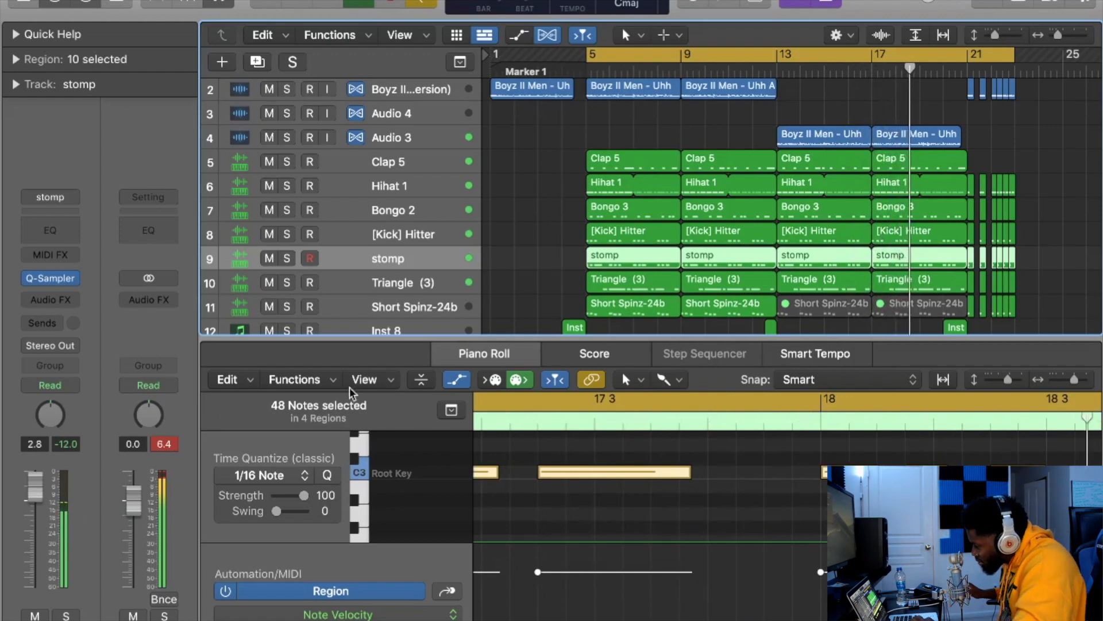
{"action": "left_click", "coordinate": [802, 185]}
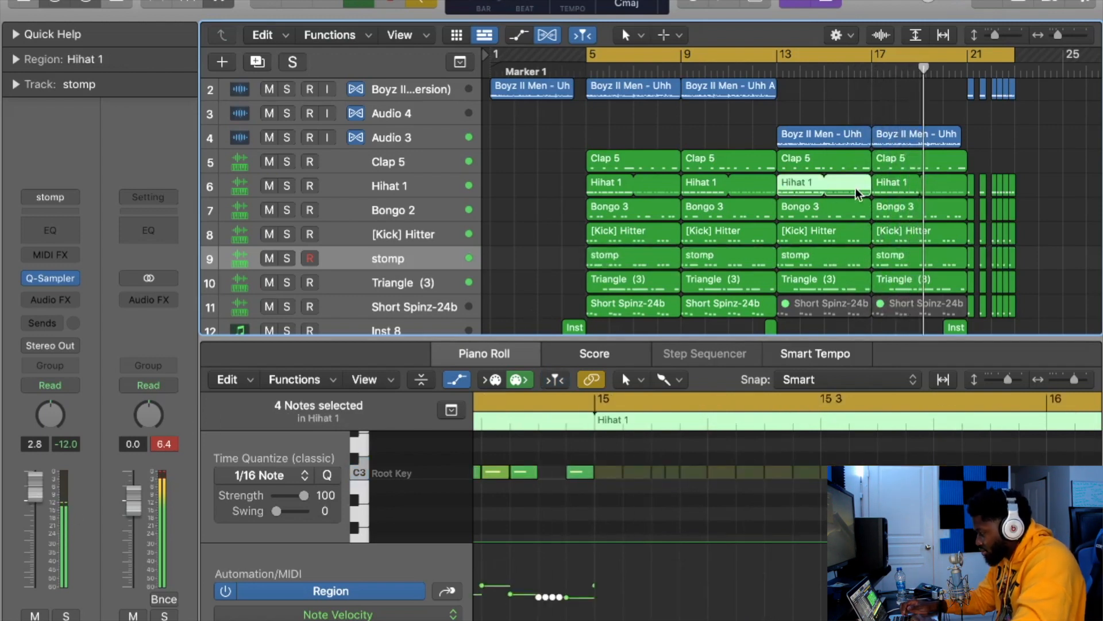
{"action": "left_click", "coordinate": [889, 188]}
{"action": "key", "text": "ctrl+m"}
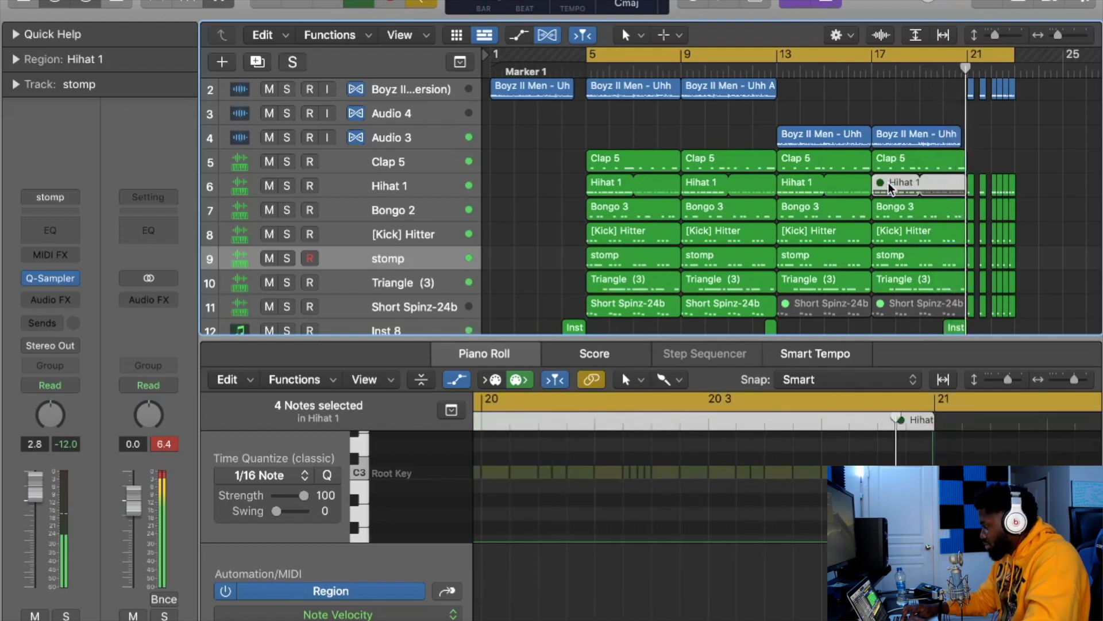
{"action": "key", "text": "ctrl+m"}
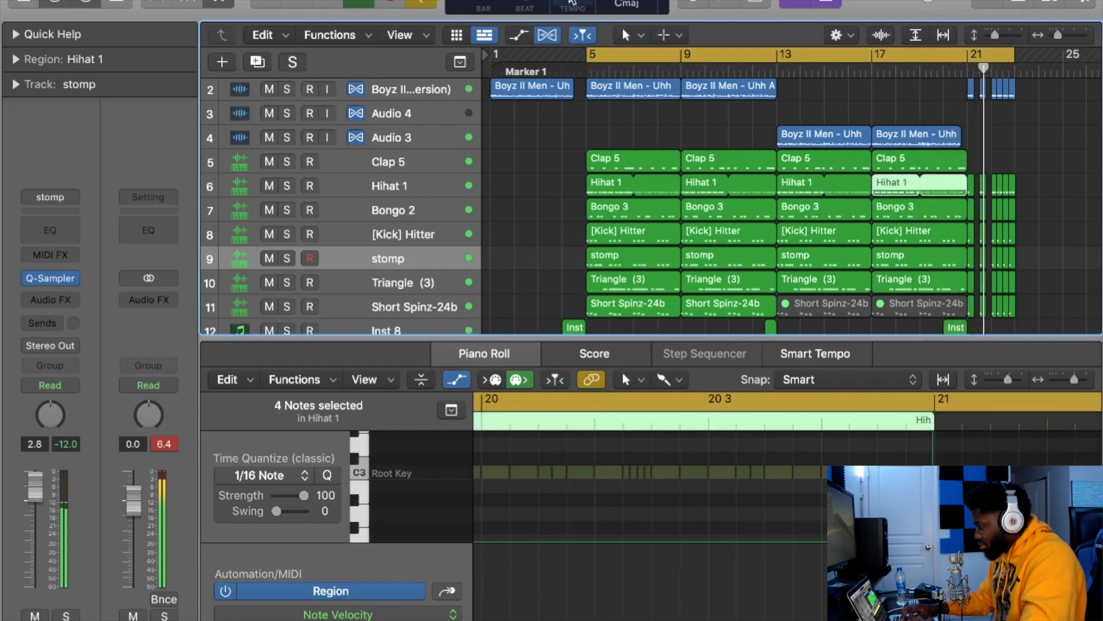